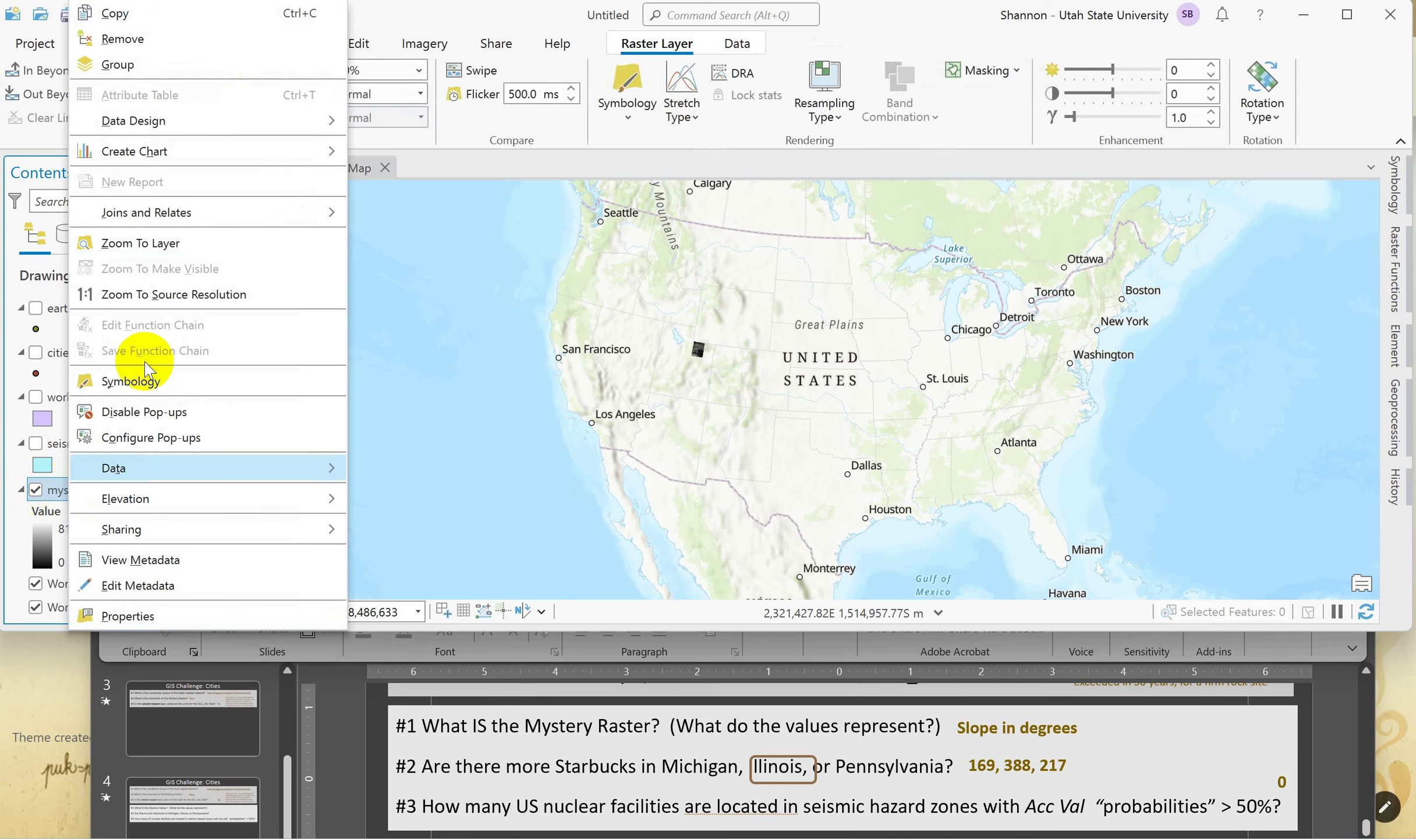
- Zoom to the mystery raster's extent and toggle the layer off and on to compare it with the basemap
left_click(142, 243)
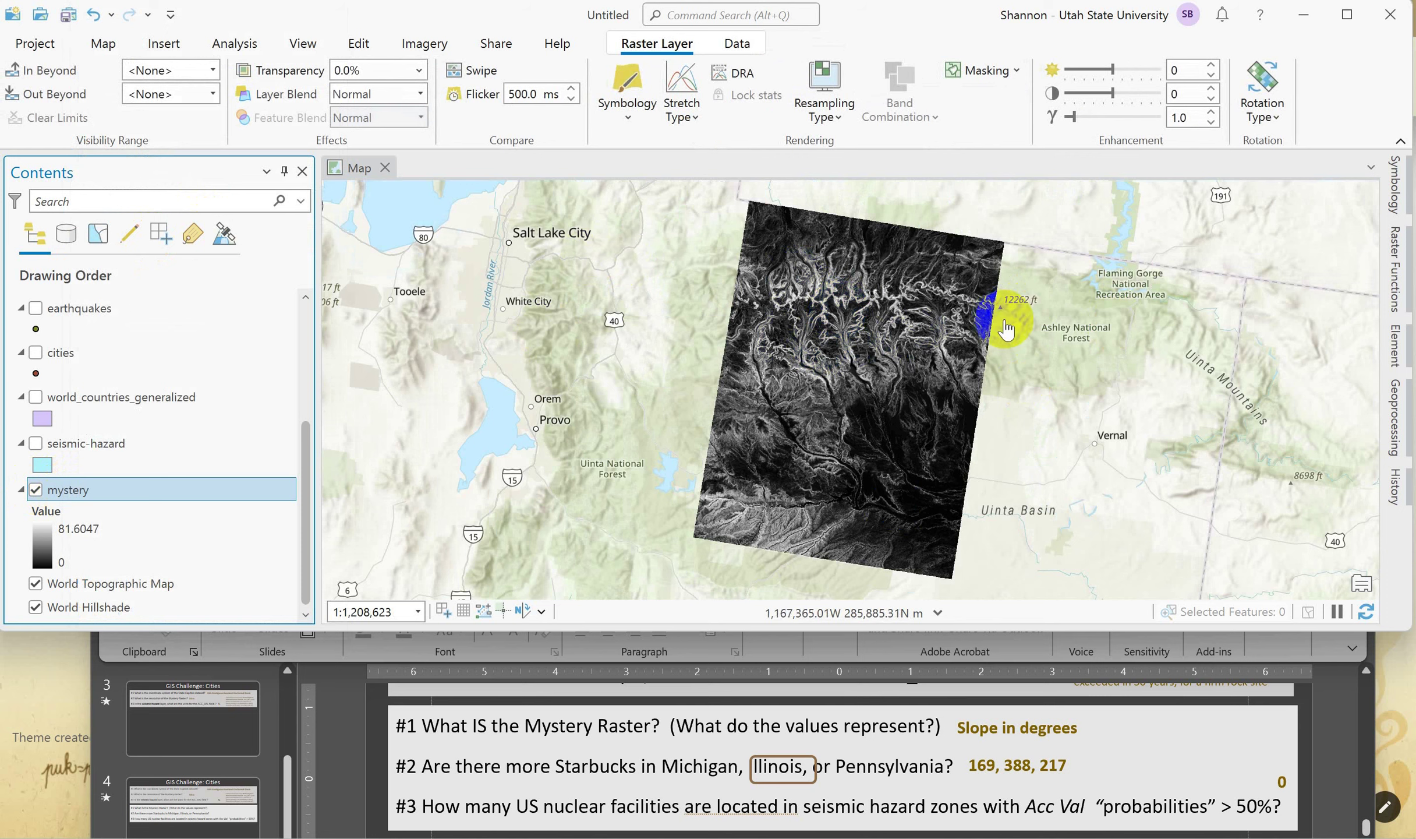
left_click(36, 489)
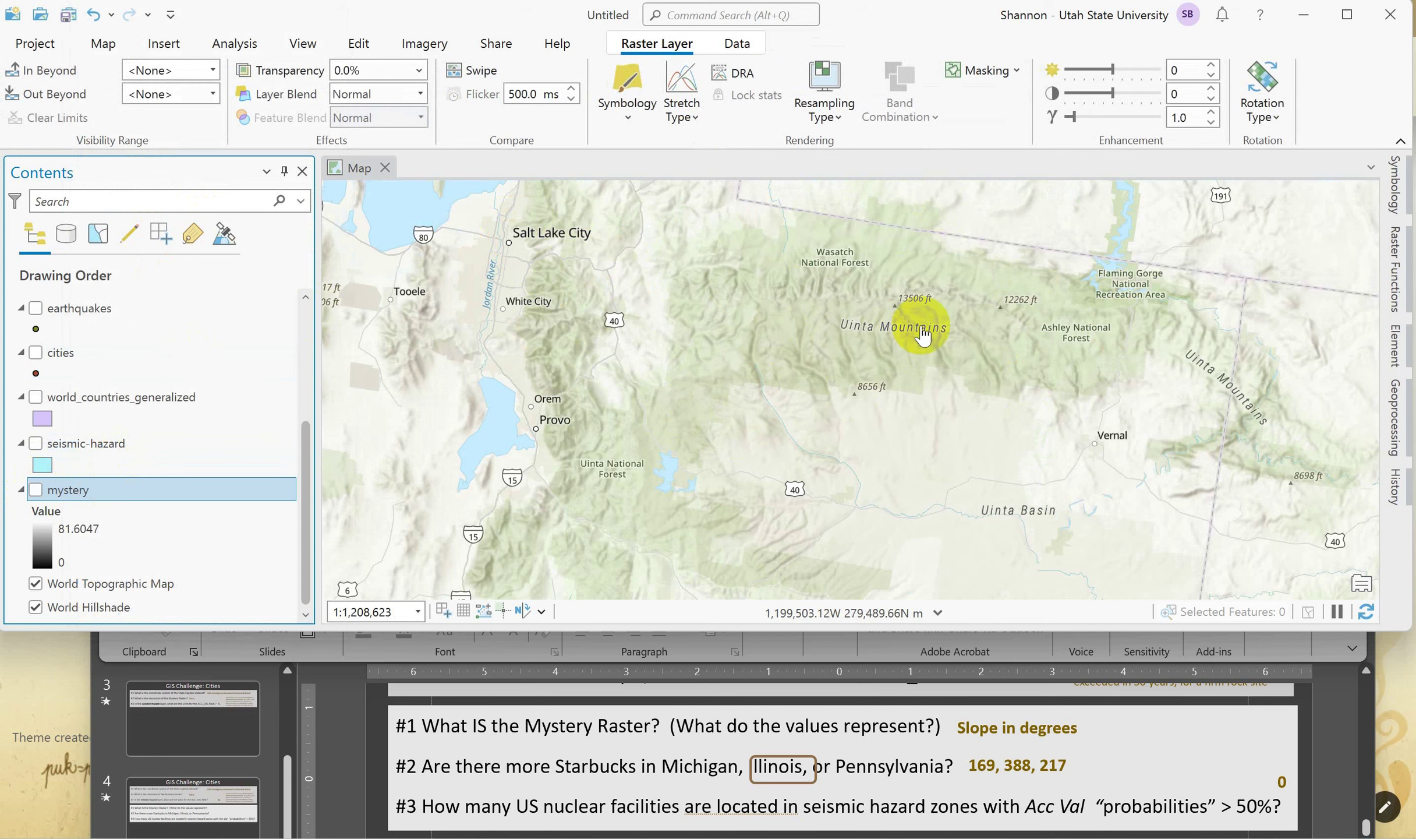
left_click(36, 489)
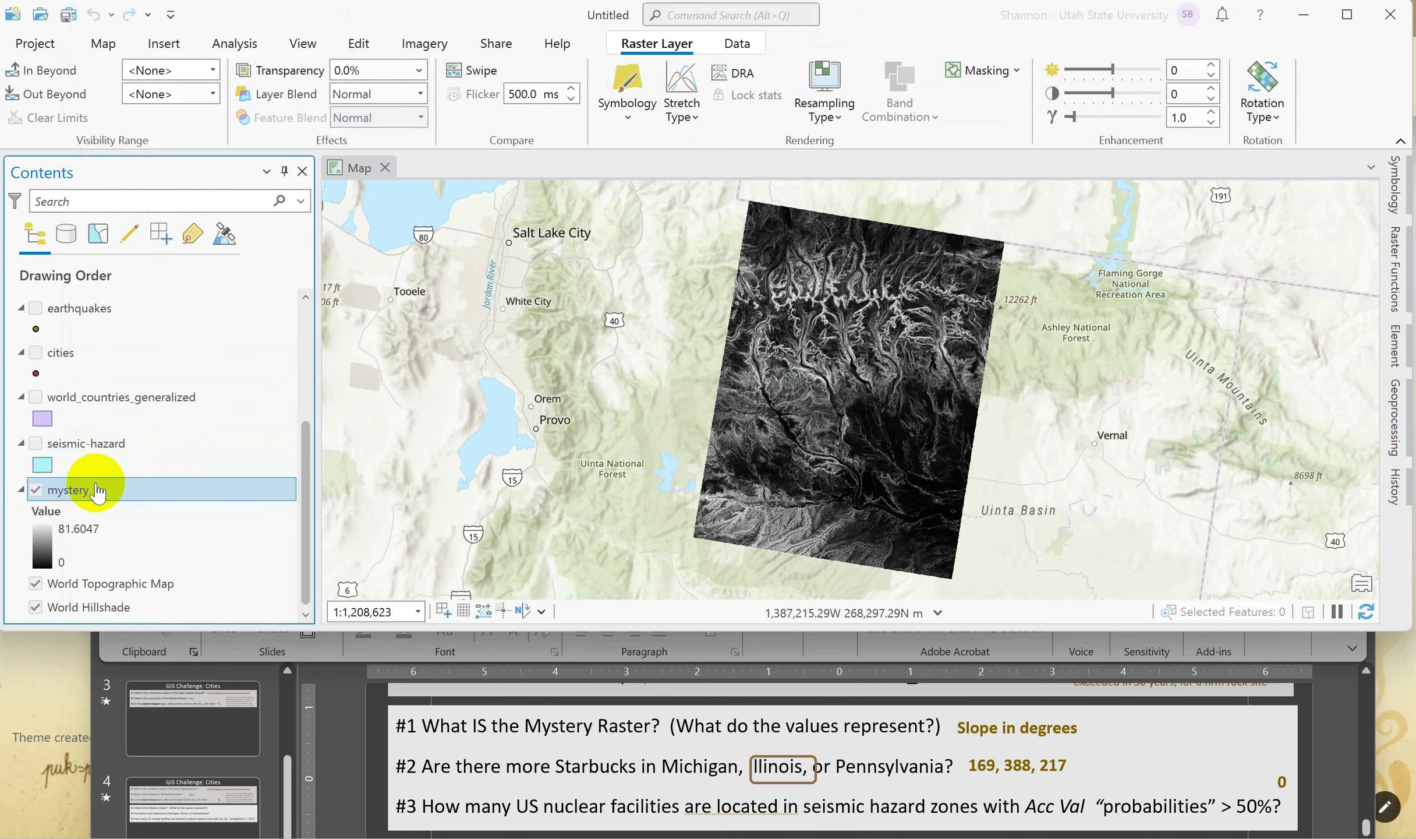
- Examine the mystery raster's mountain ridges up close, toggling the layer to compare them with the terrain beneath
scroll(847, 291, "up", 2)
scroll(849, 295, "up", 3)
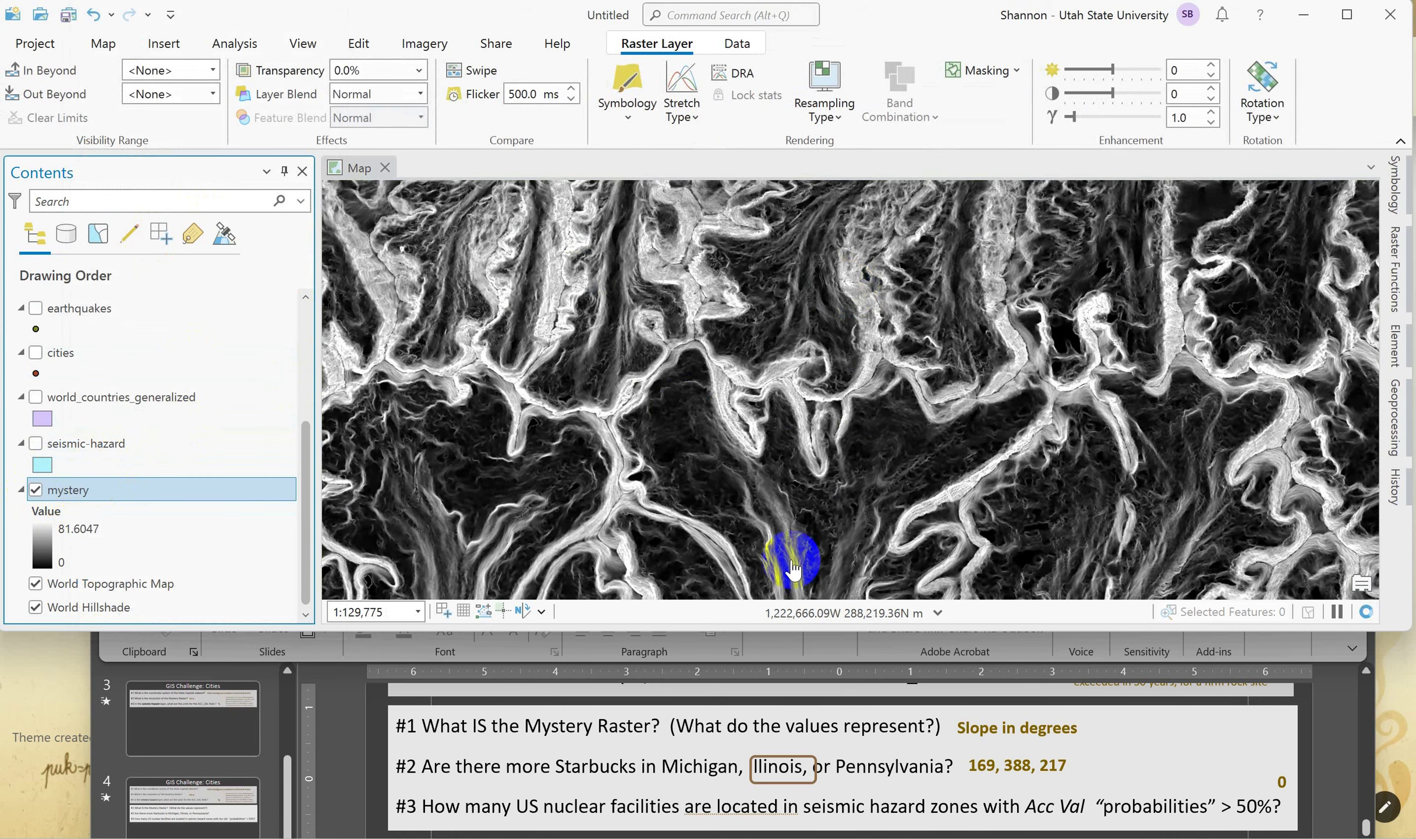
left_click(108, 533)
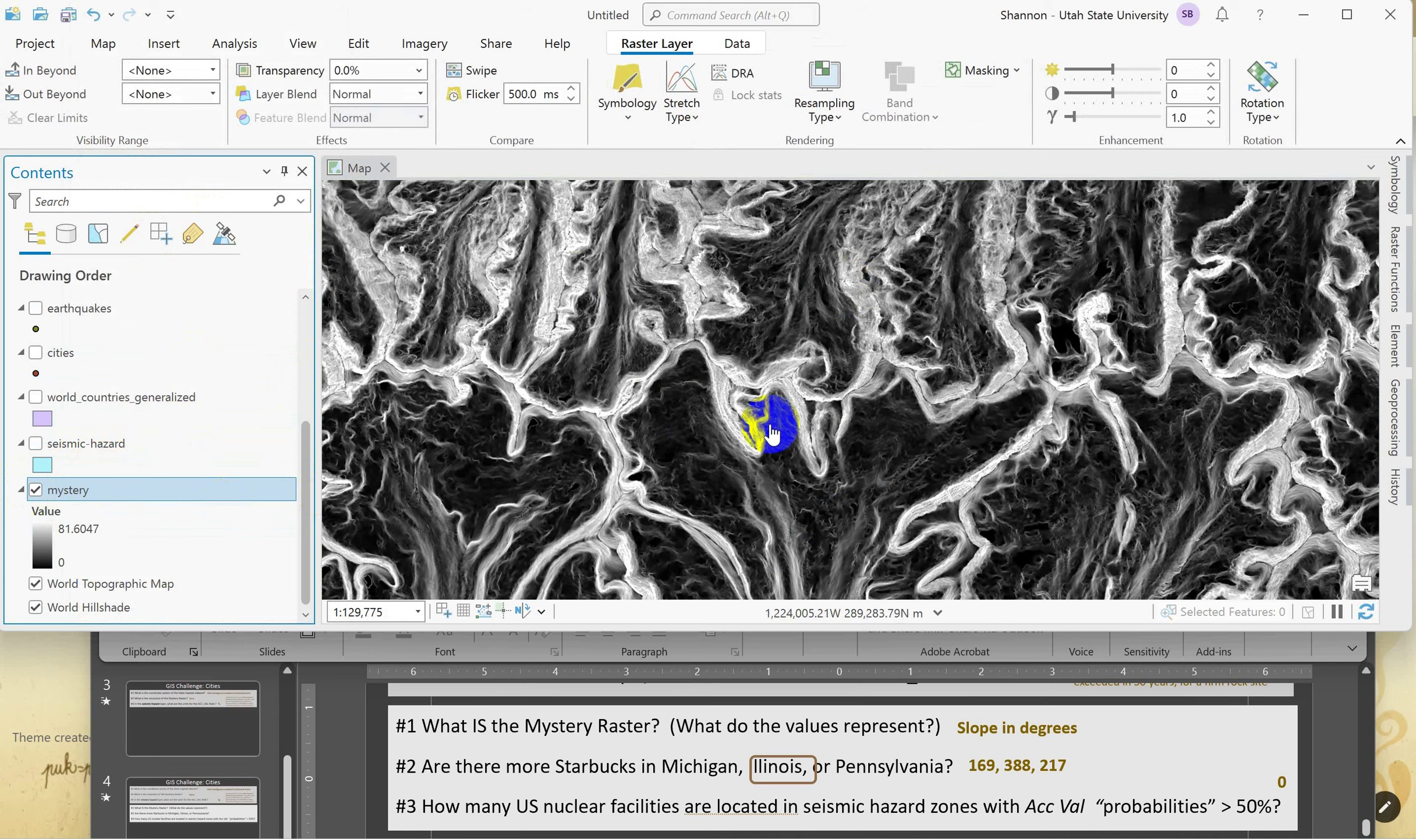
left_click_drag(1075, 407, 768, 434)
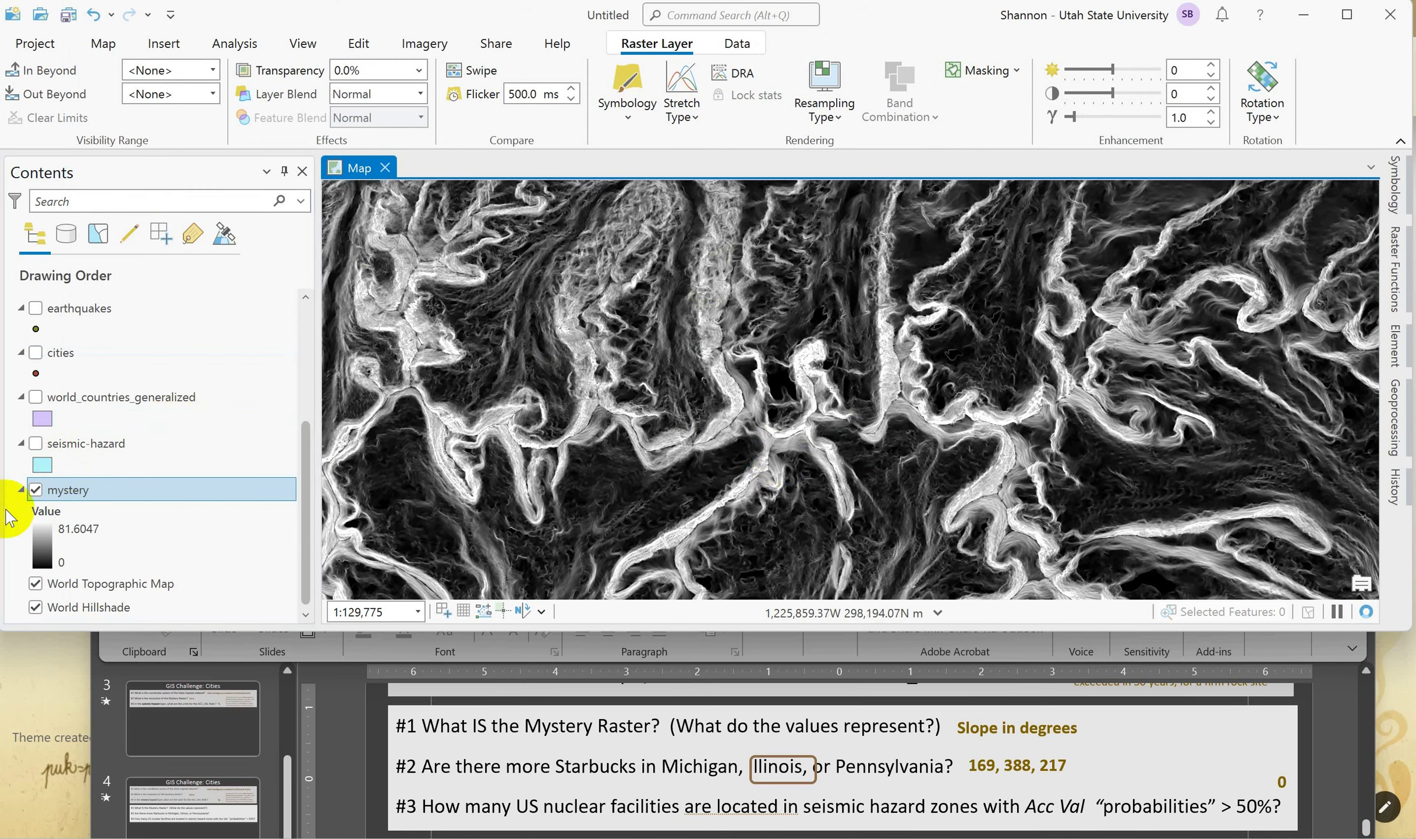
left_click(36, 488)
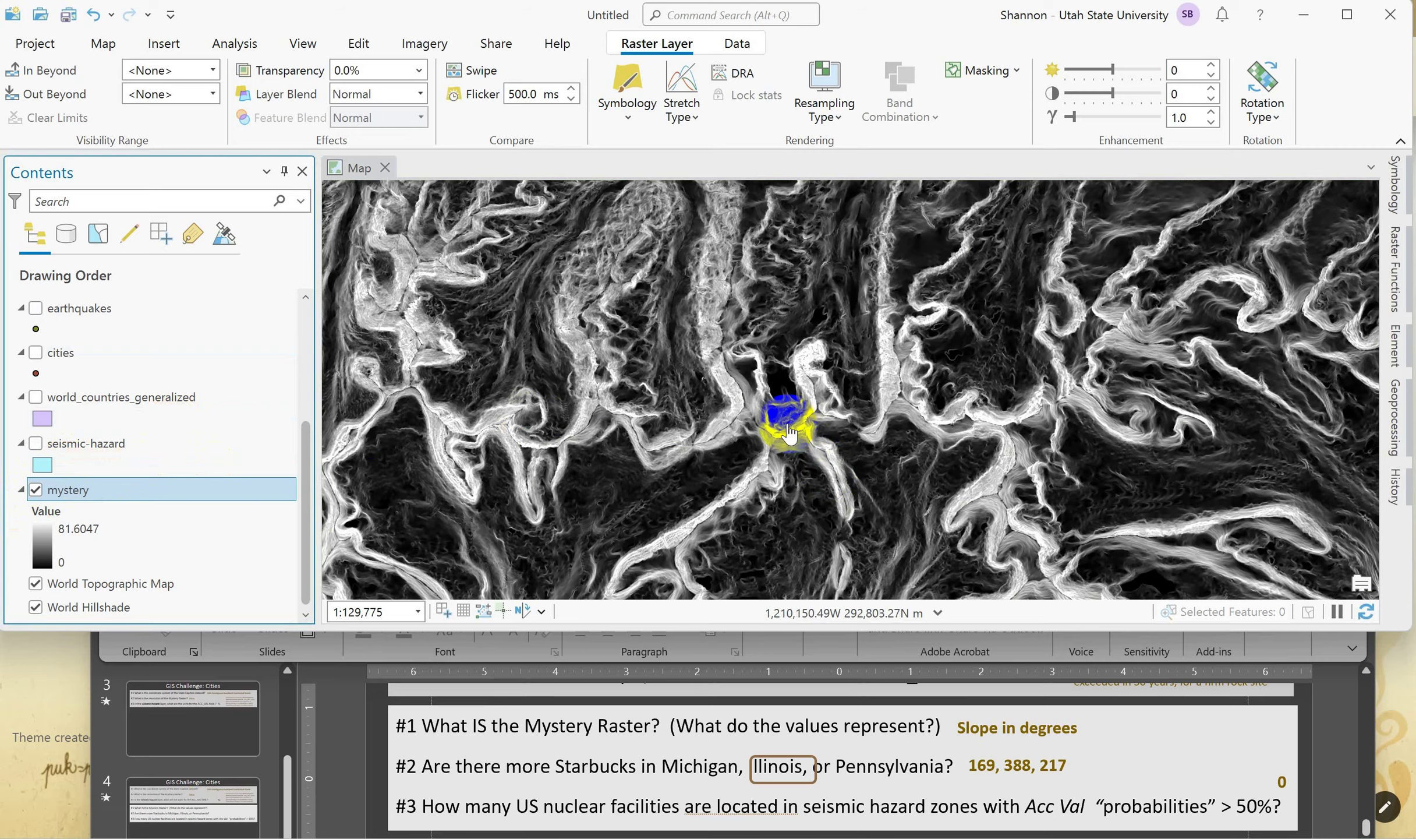
- Identify the mystery raster's pixel values at several points from the ridge crest down to the basin floor
scroll(789, 434, "up", 3)
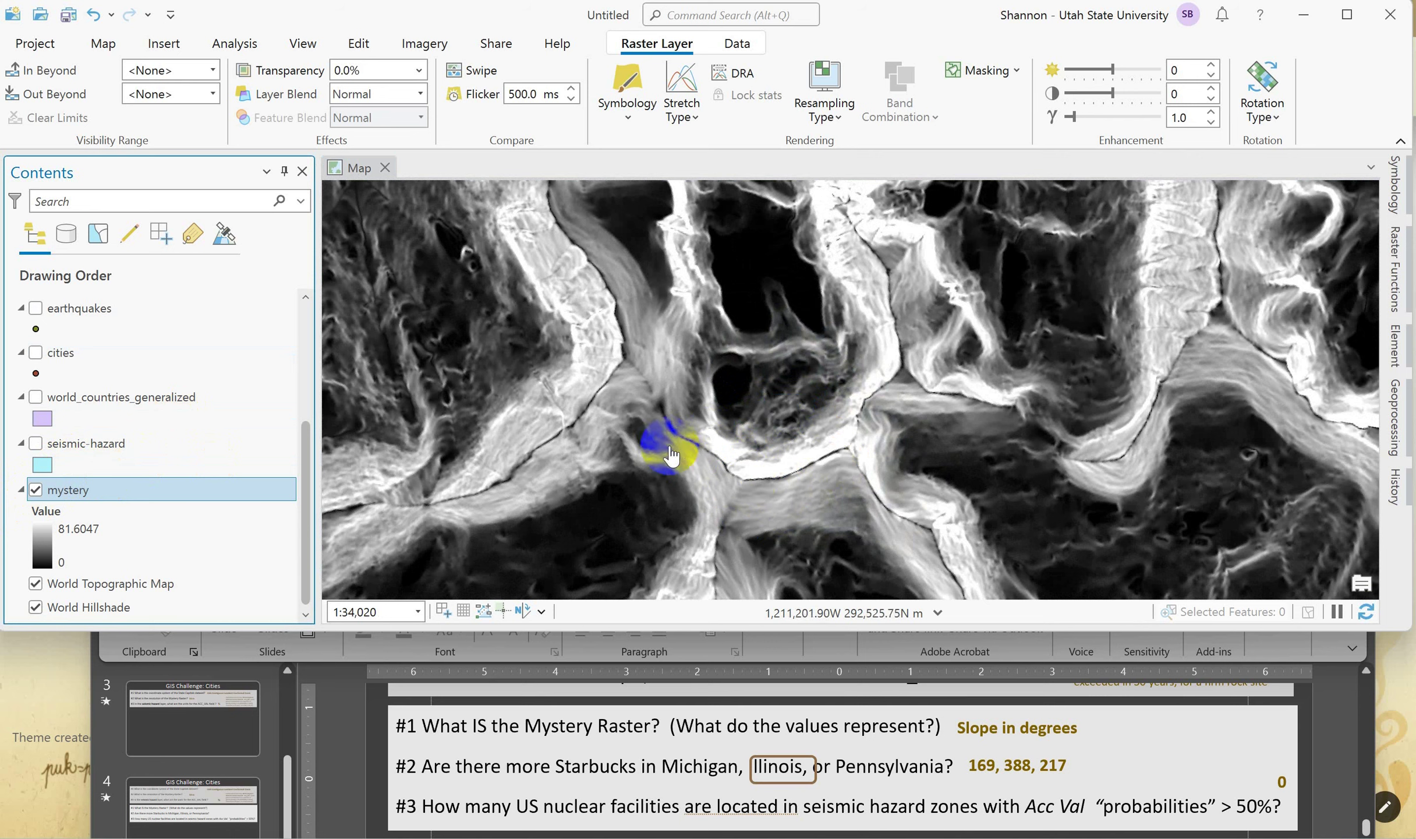
left_click(411, 307)
left_click(590, 504)
scroll(882, 457, "down", 3)
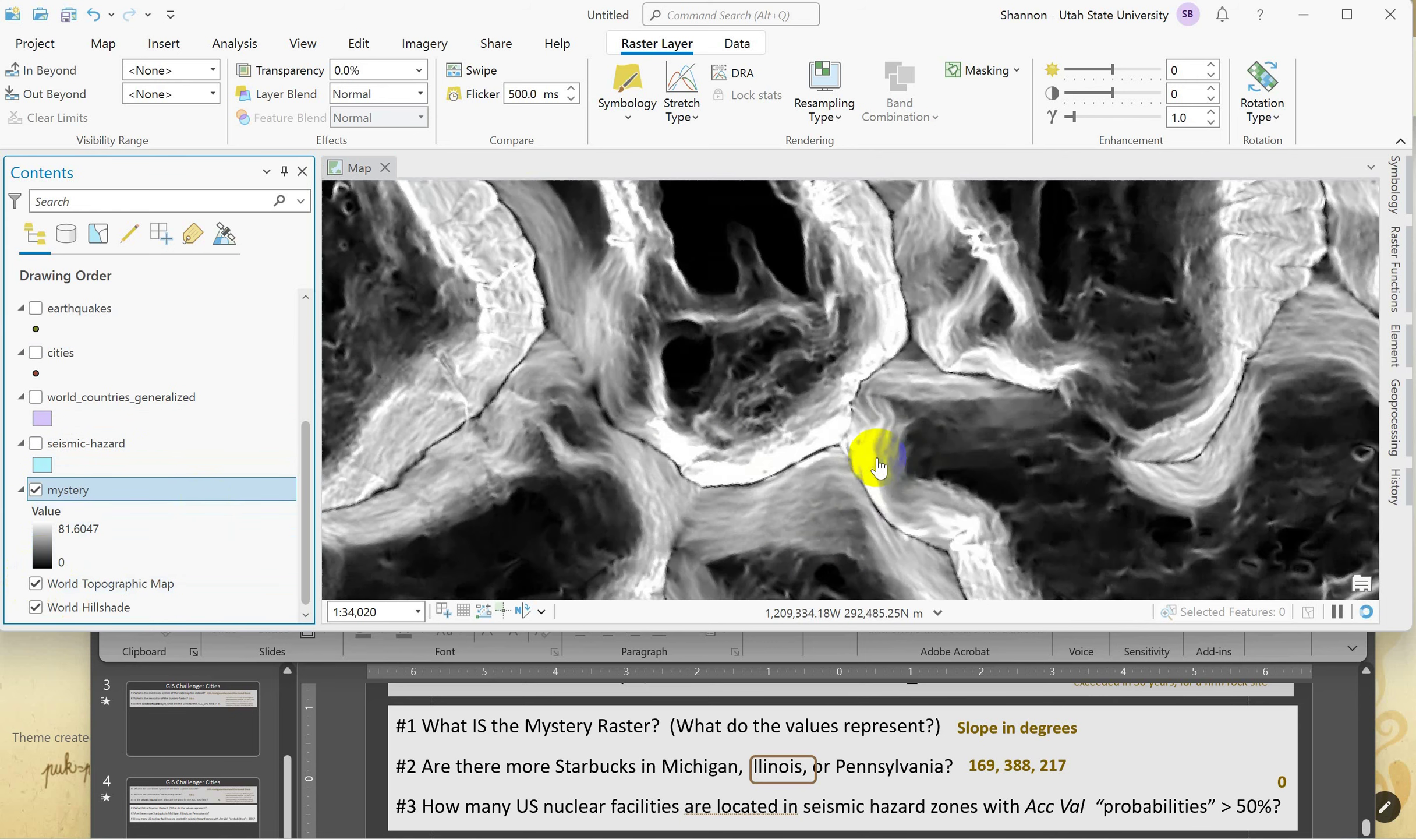
scroll(870, 449, "up", 3)
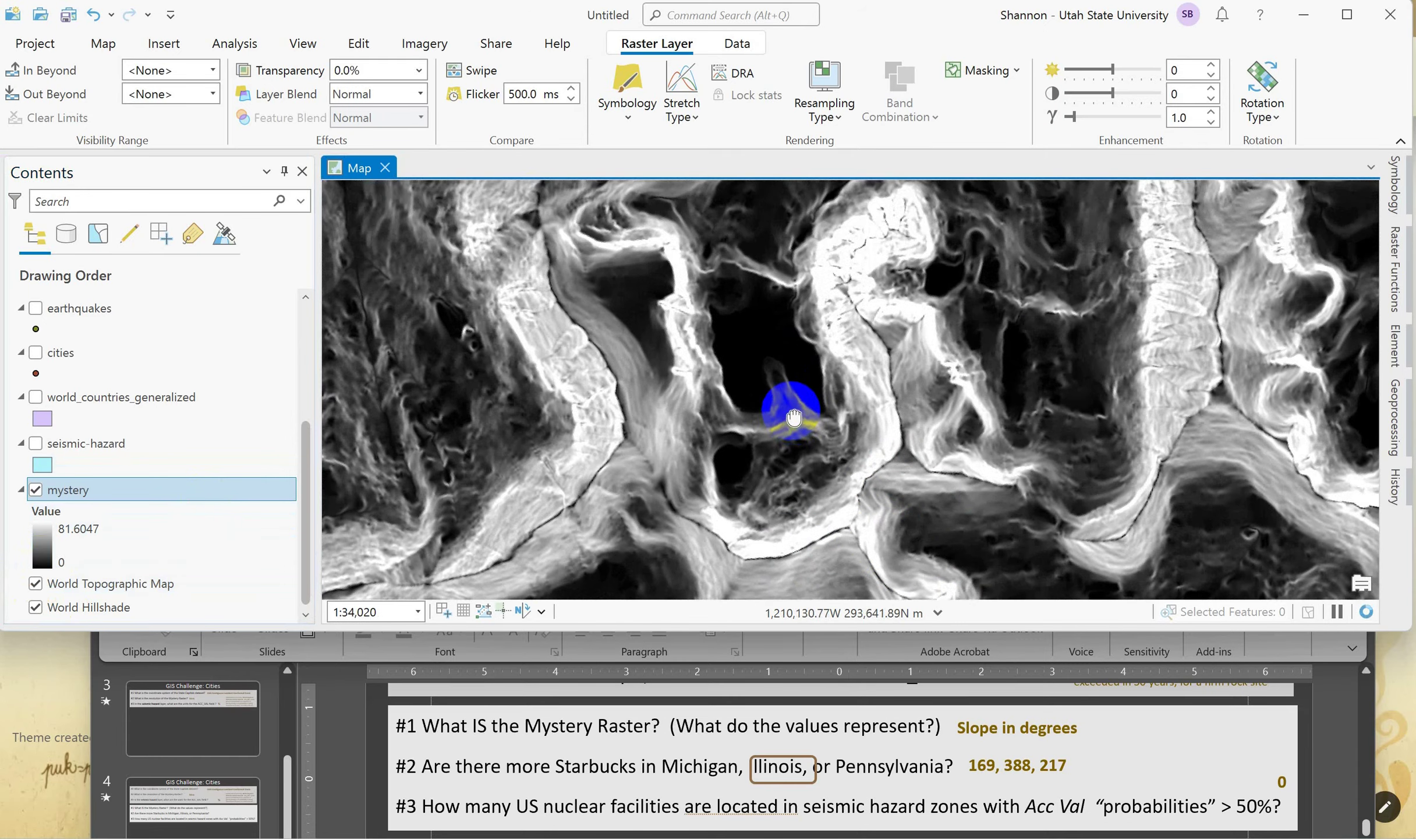
left_click(825, 536)
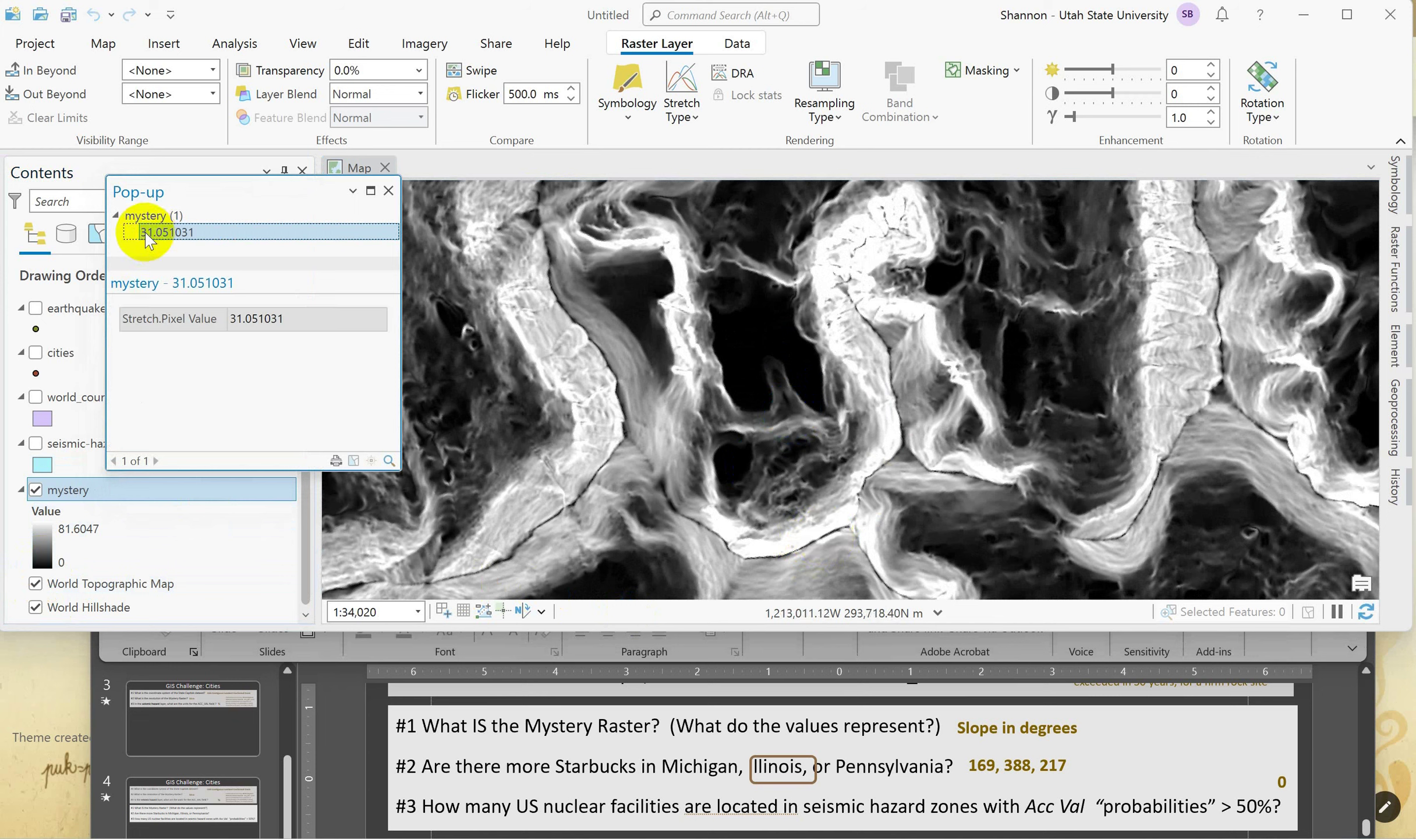
left_click(822, 538)
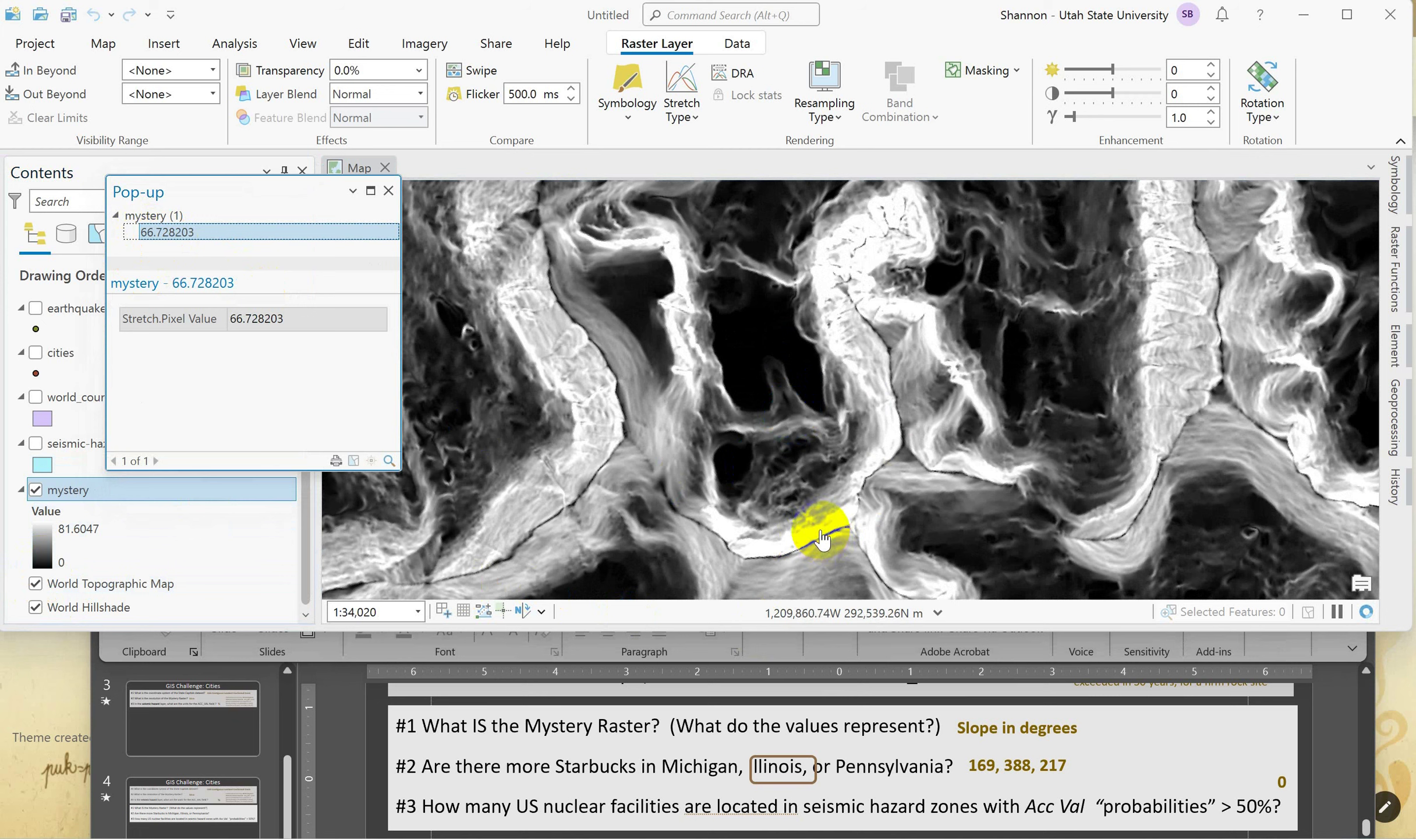
left_click(818, 533)
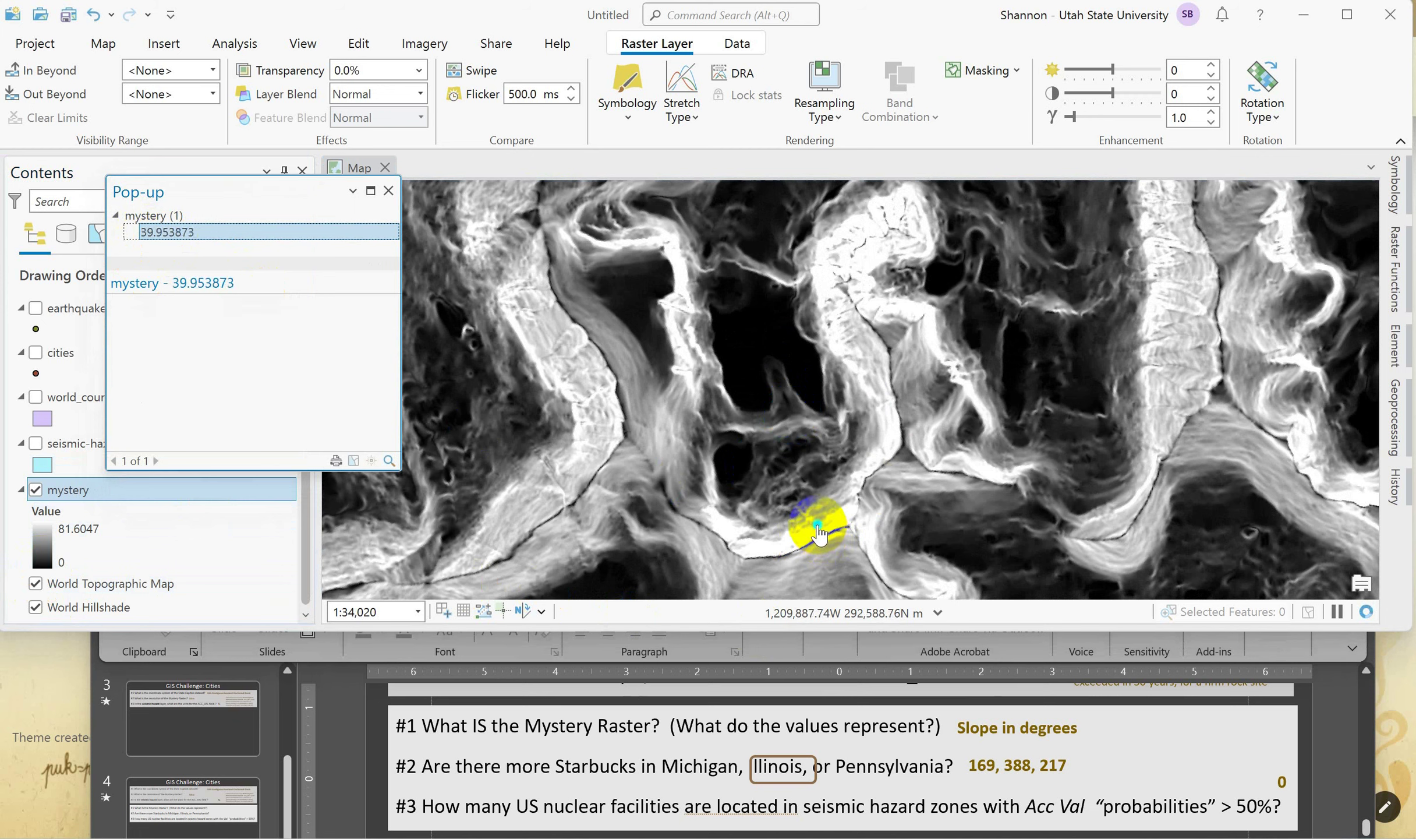
left_click(813, 524)
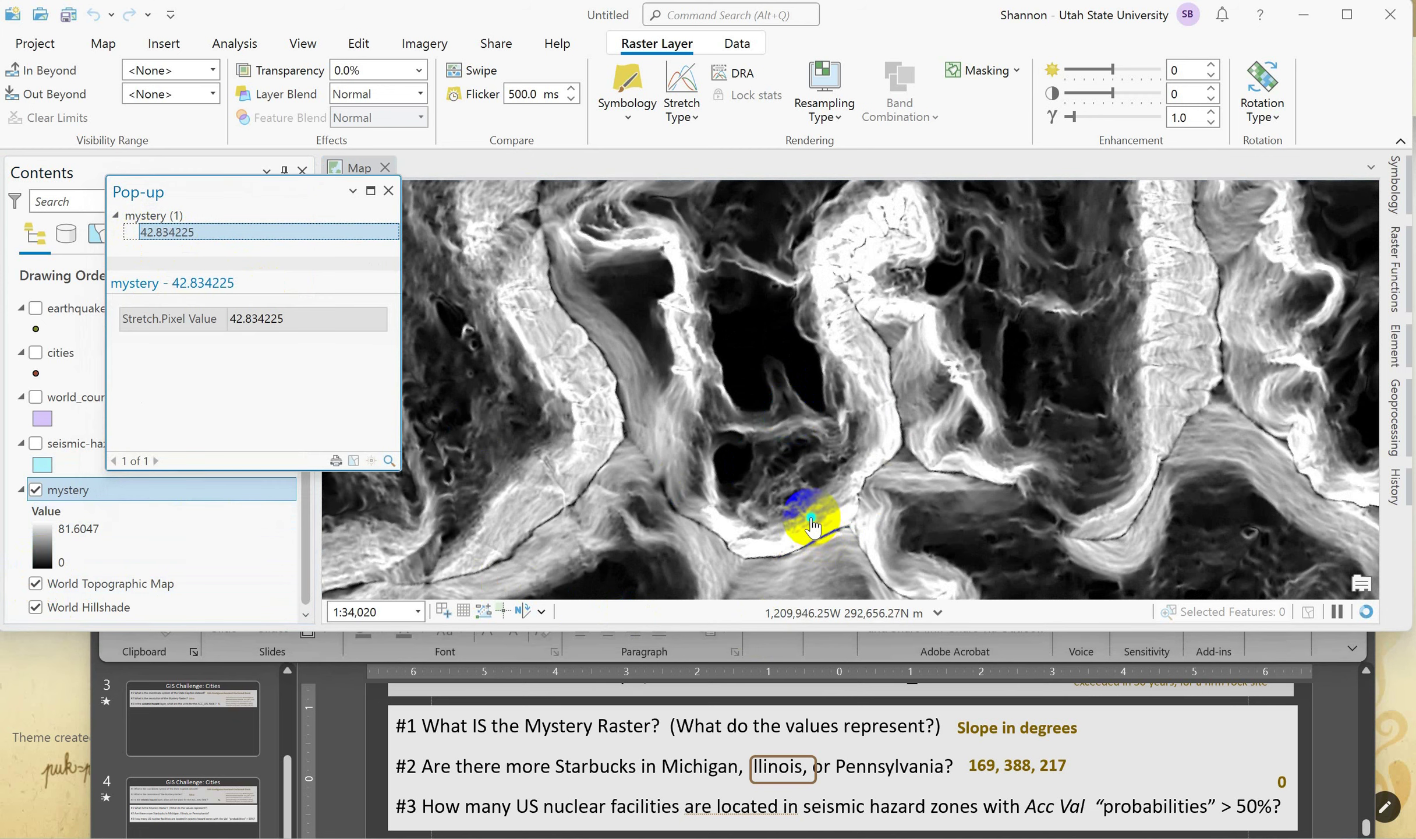
left_click(804, 504)
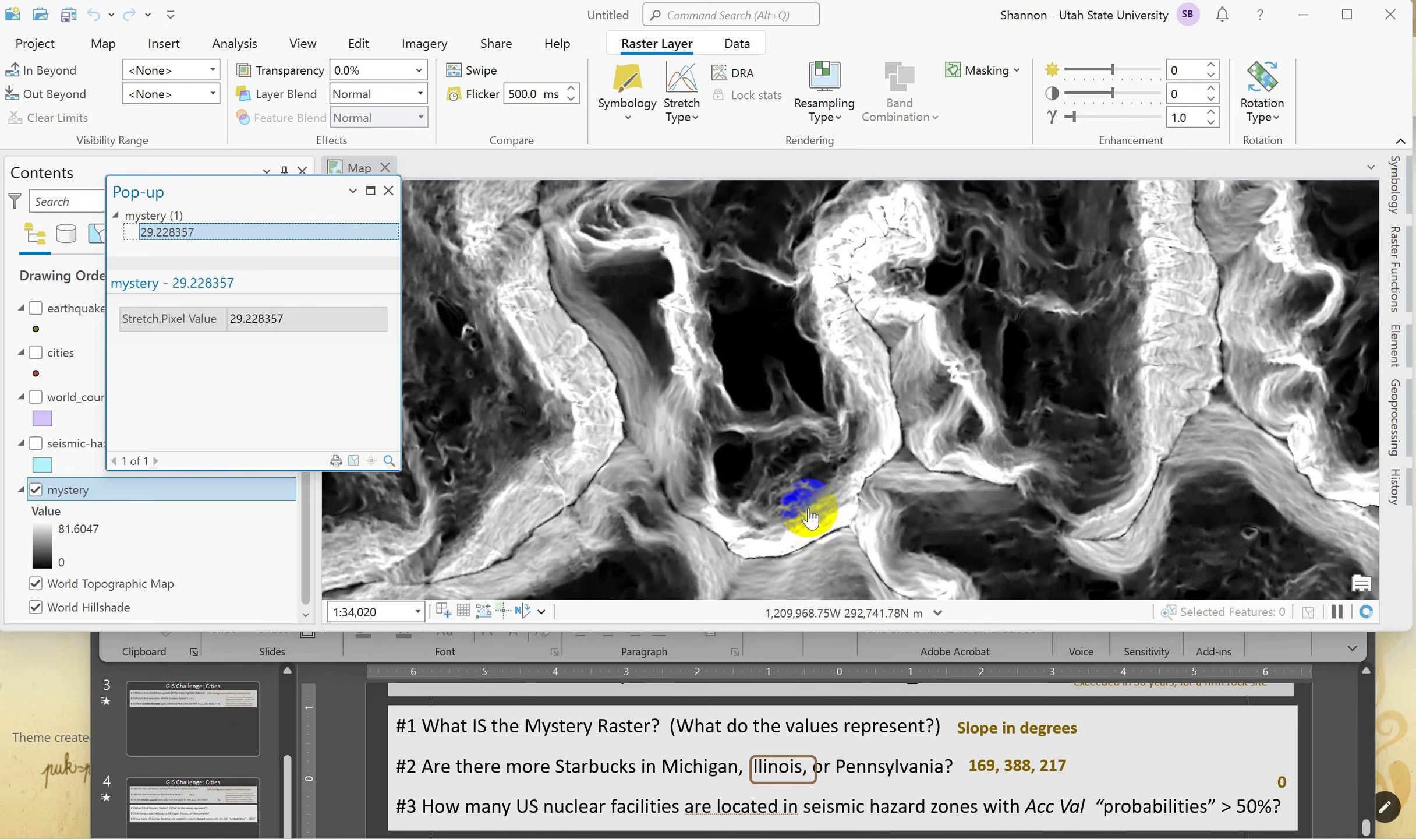
left_click(802, 496)
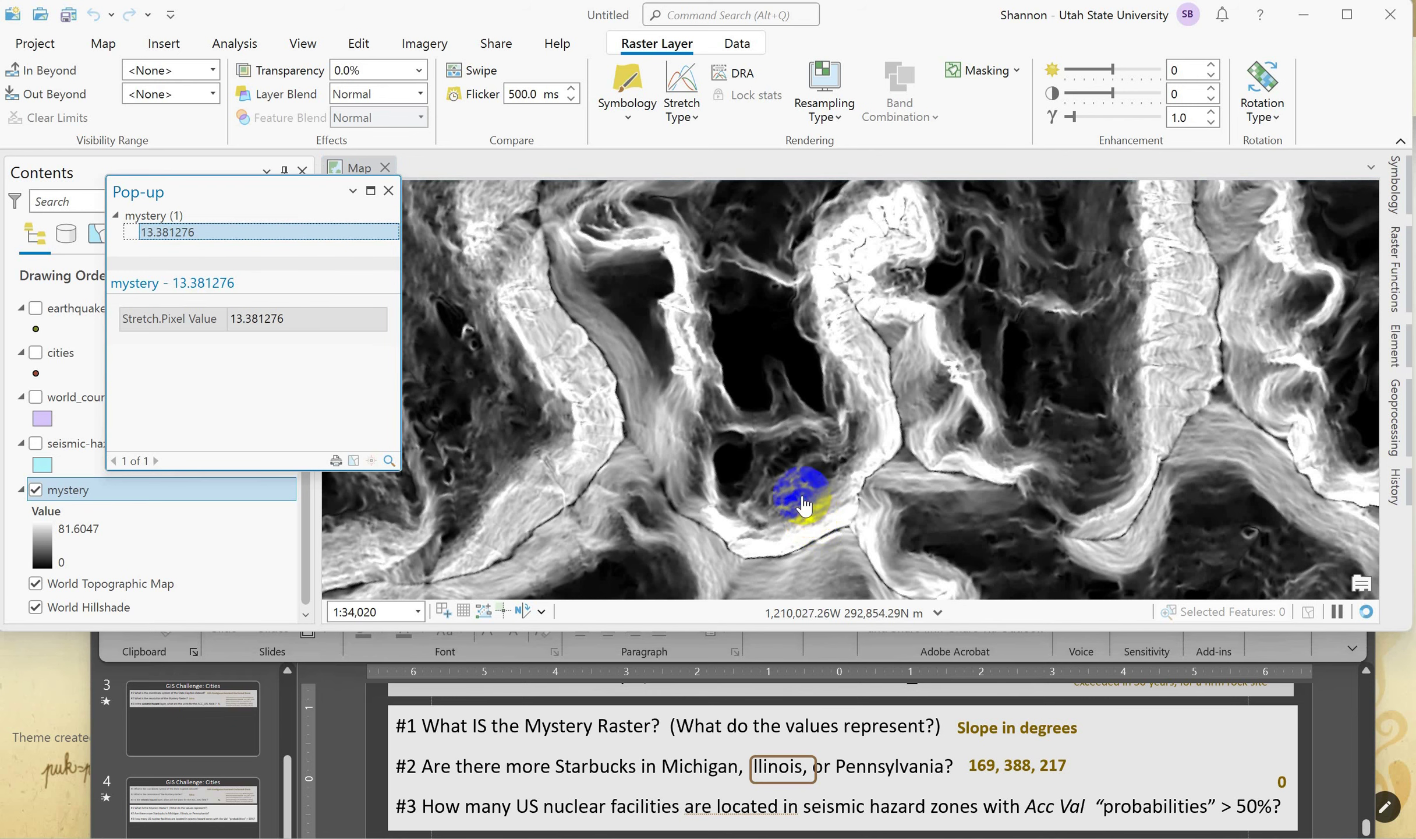
left_click(736, 458)
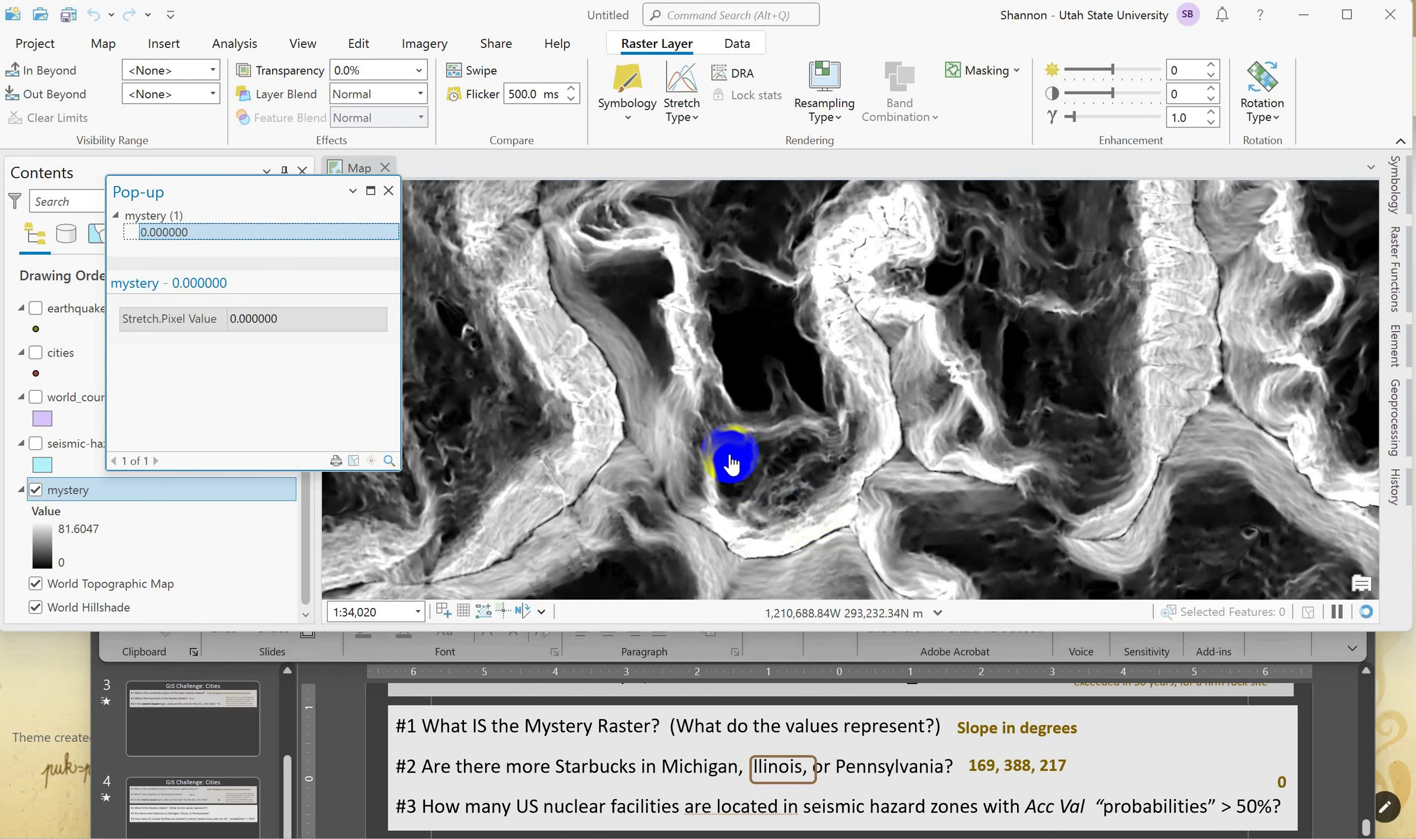
left_click_drag(381, 190, 384, 197)
- Turn off the mystery layer and examine the minimum and maximum values in its legend
left_click(36, 489)
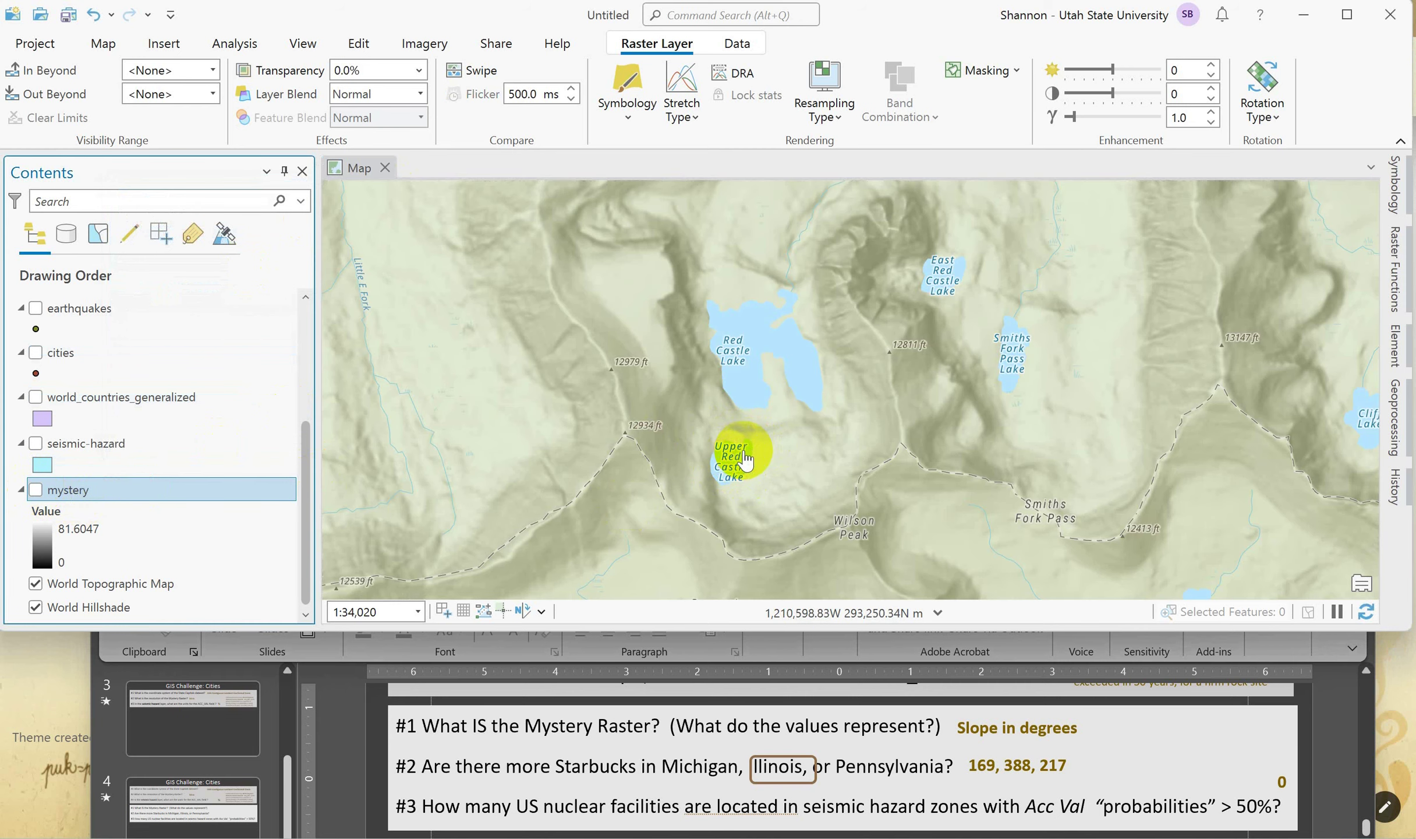
left_click(175, 536)
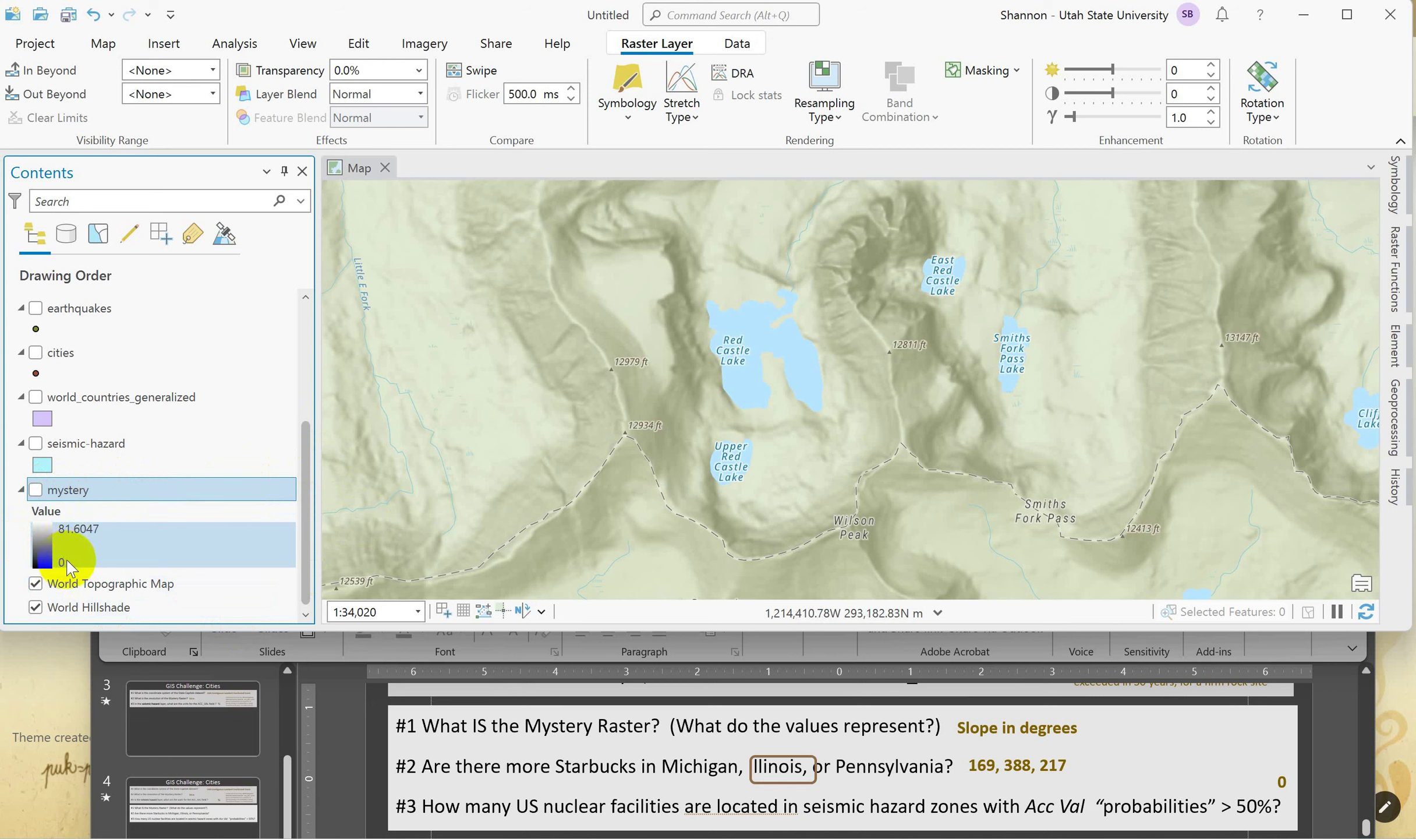
left_click(87, 536)
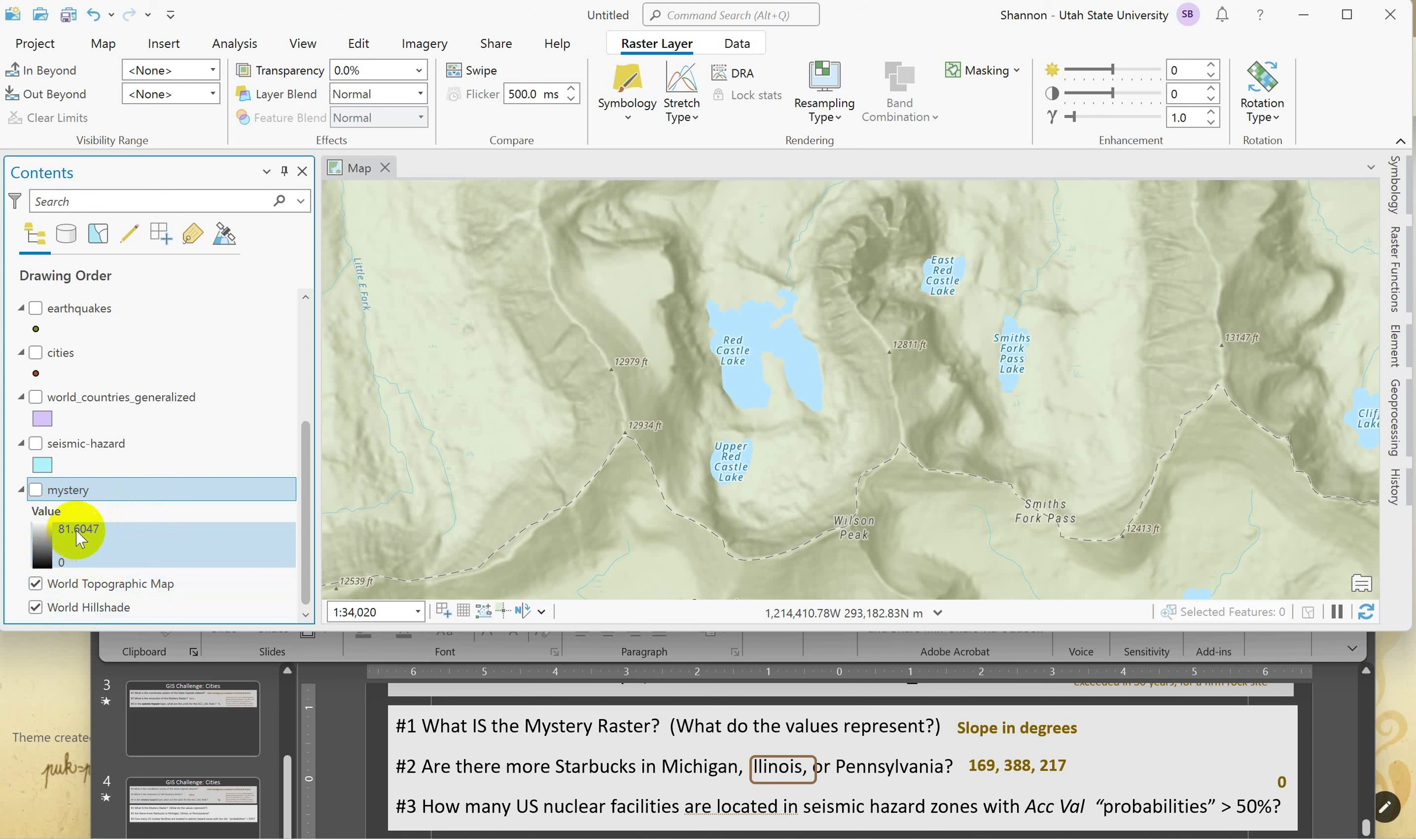
left_click(51, 527)
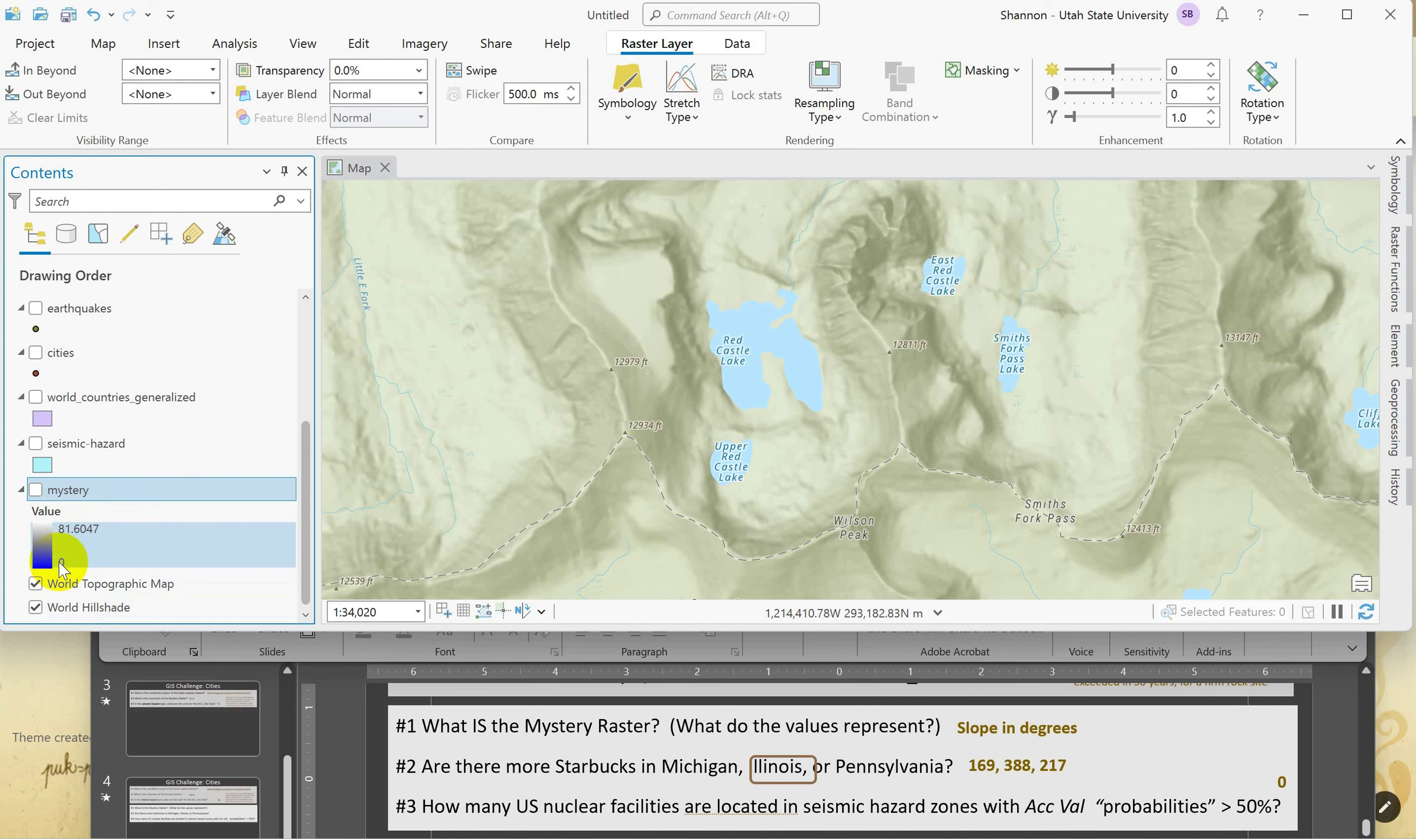
left_click(61, 566)
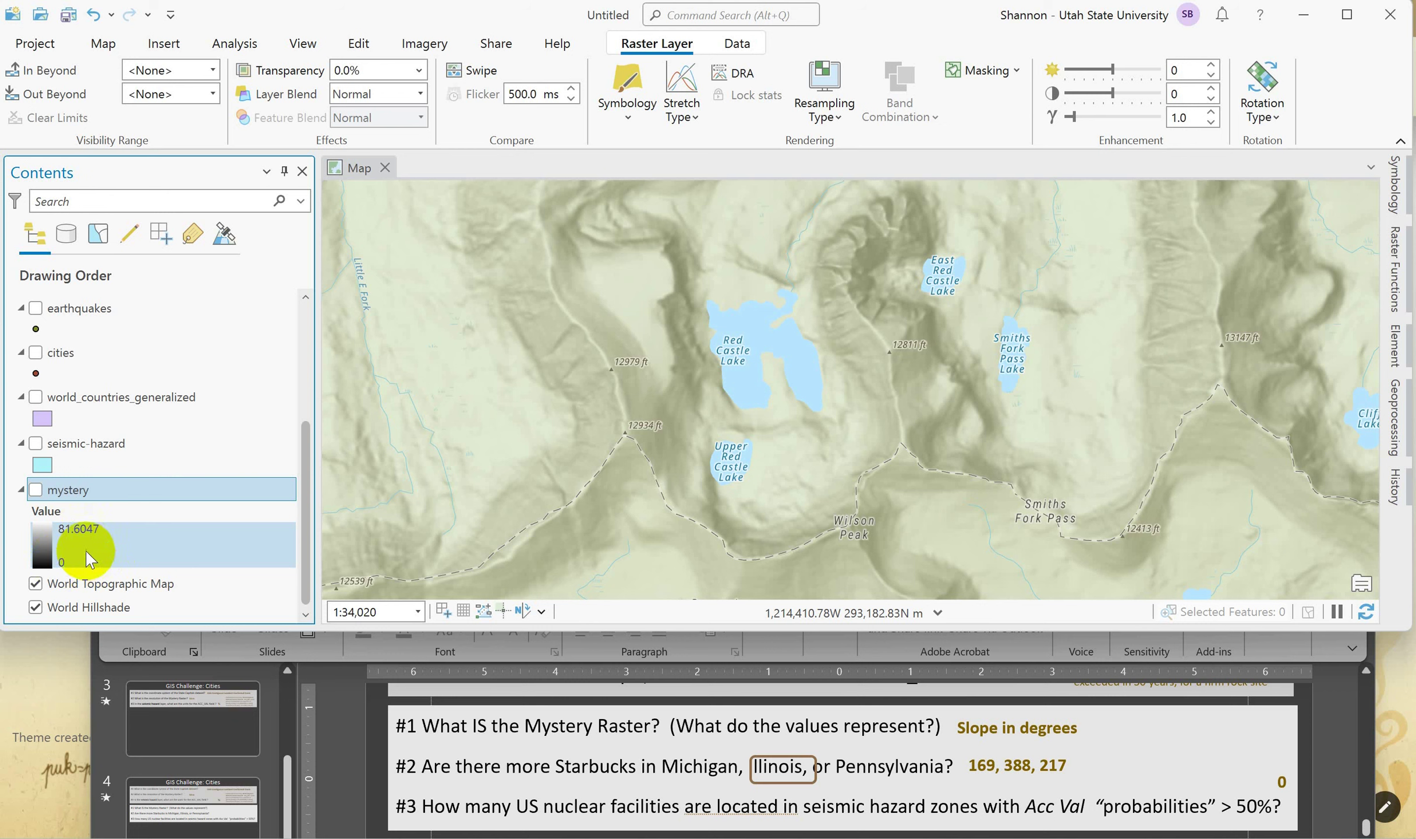
left_click(67, 511)
left_click(73, 541)
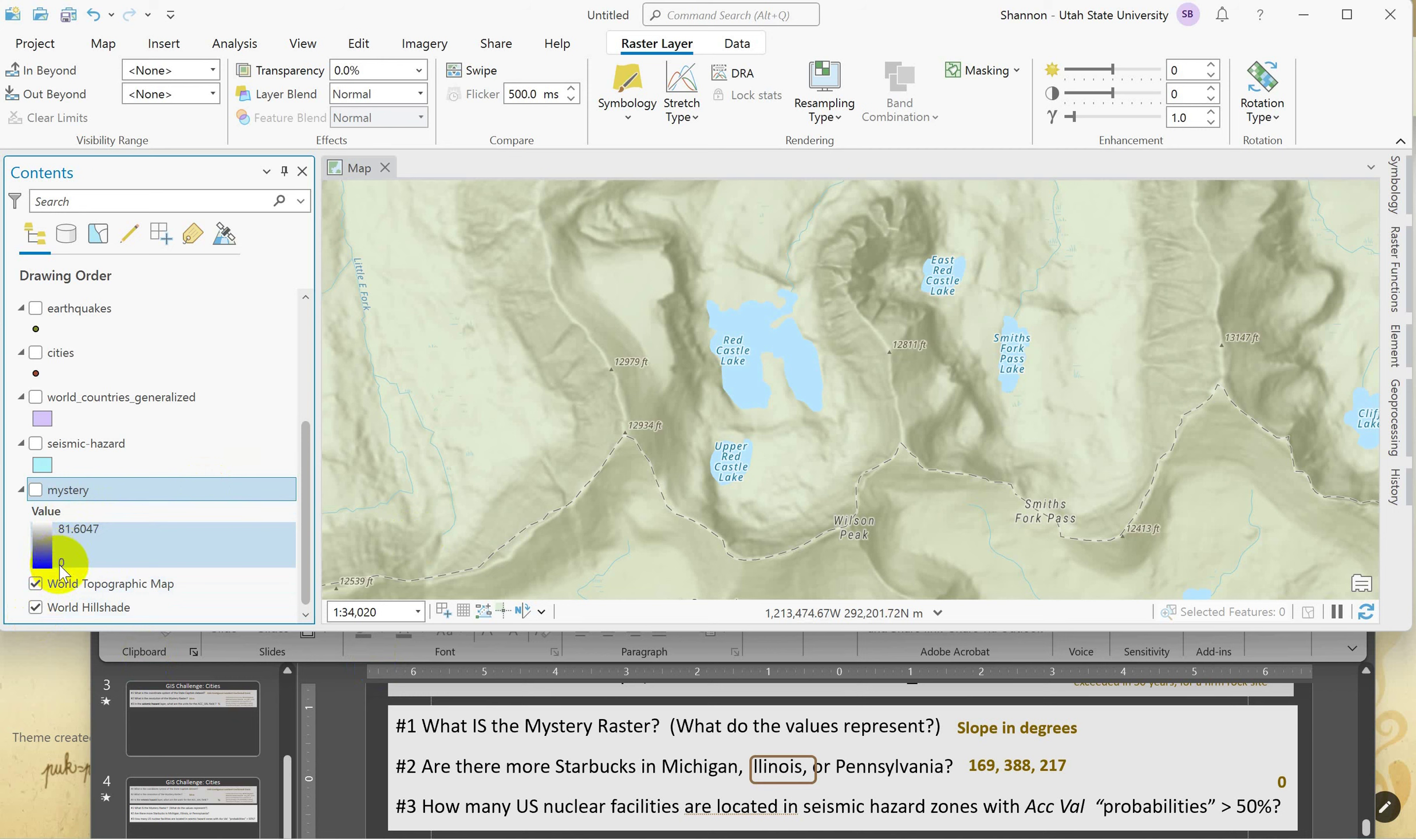
left_click(105, 508)
left_click(82, 531)
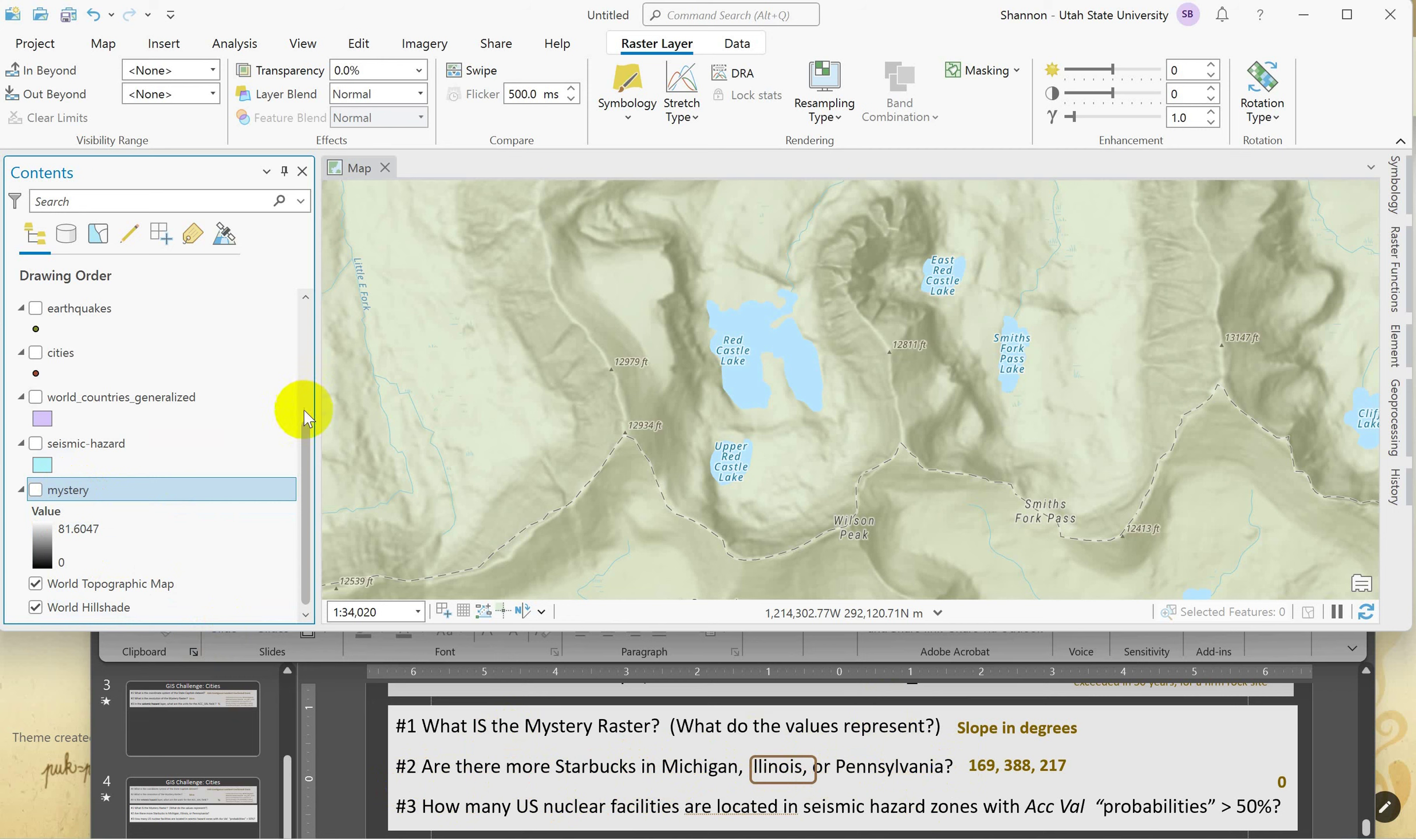
- Turn on the starbucks1 and state_us layers and zoom the map to the state_us layer
scroll(295, 401, "up", 5)
left_click(37, 375)
left_click(36, 371)
left_click(36, 416)
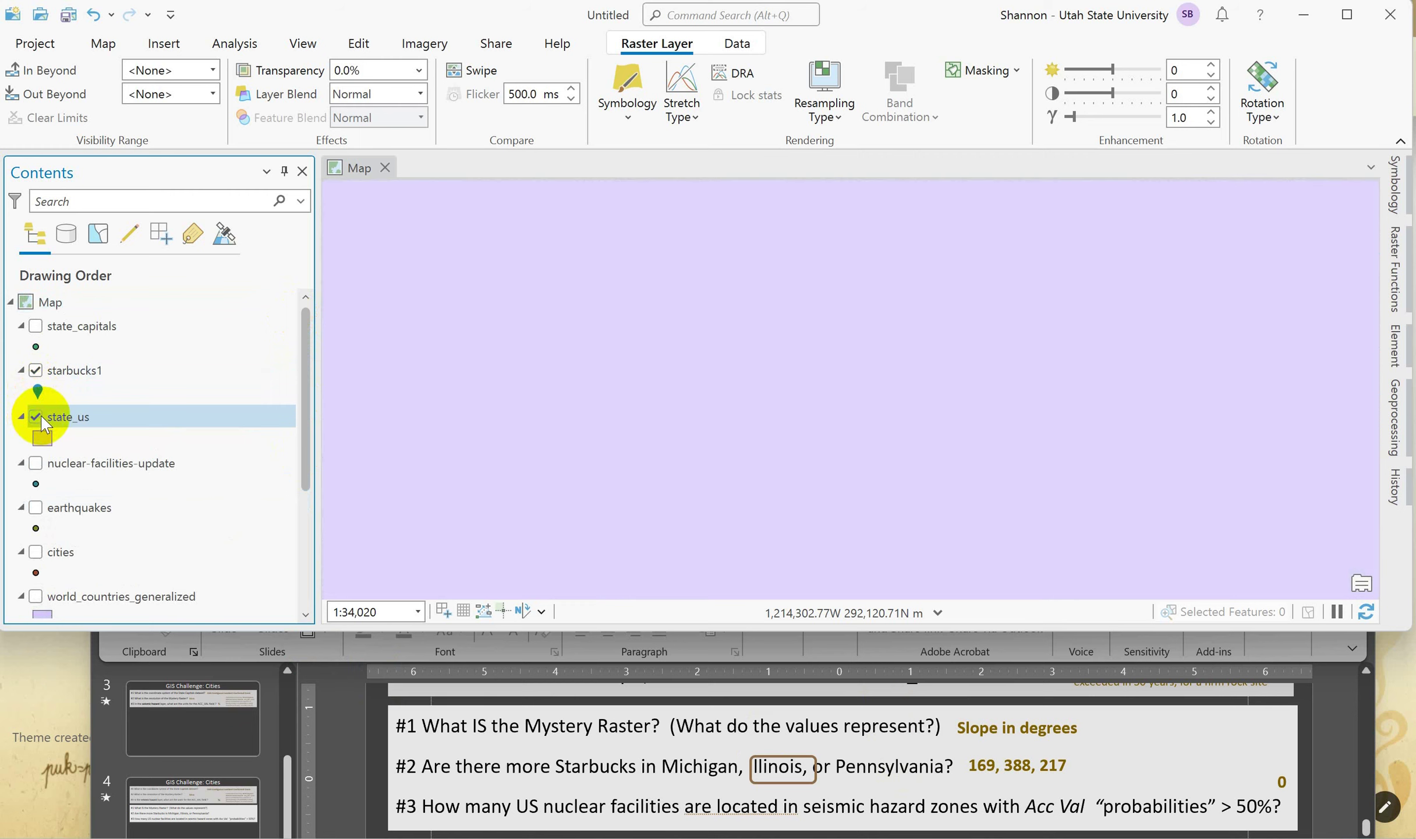
right_click(53, 423)
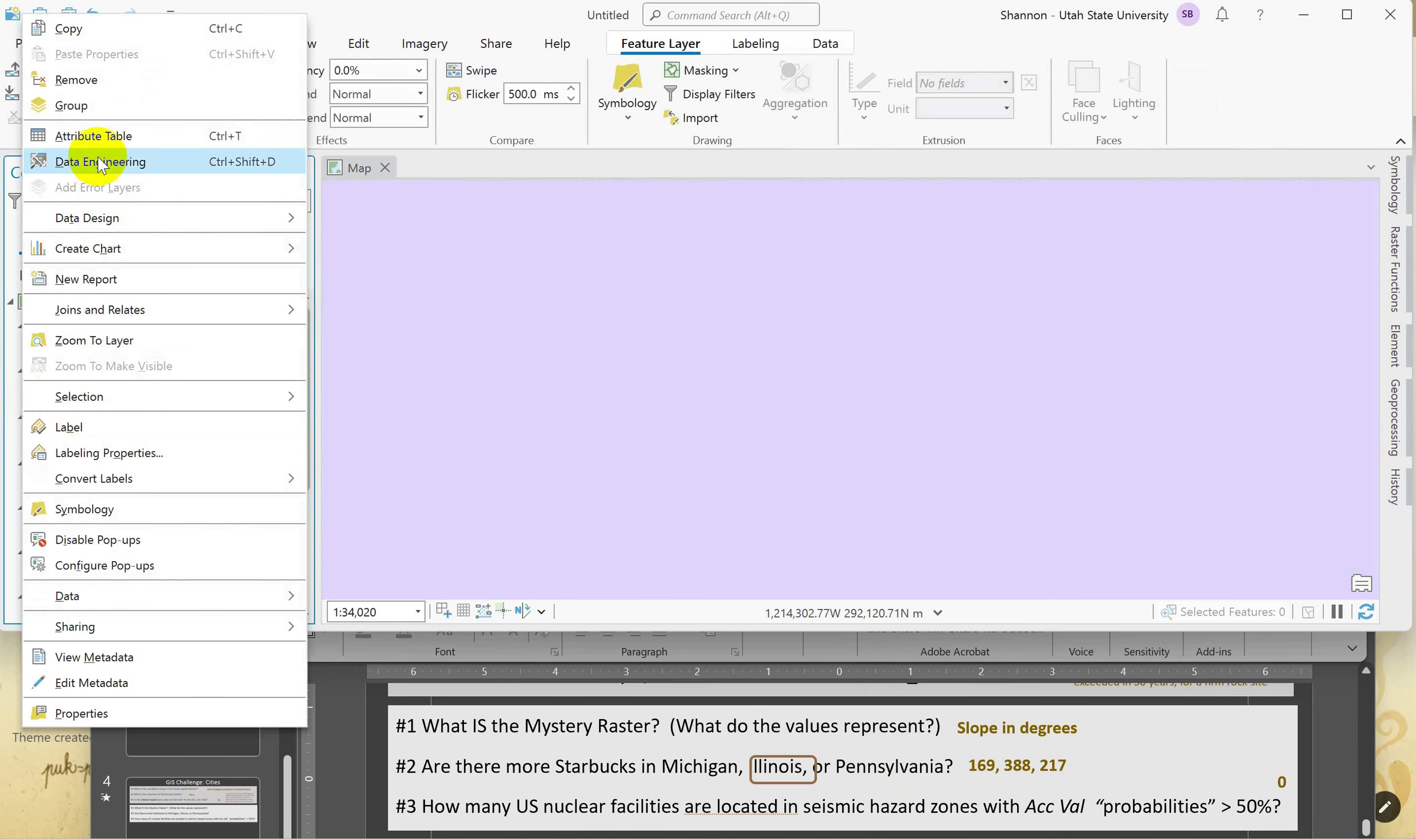
left_click(117, 340)
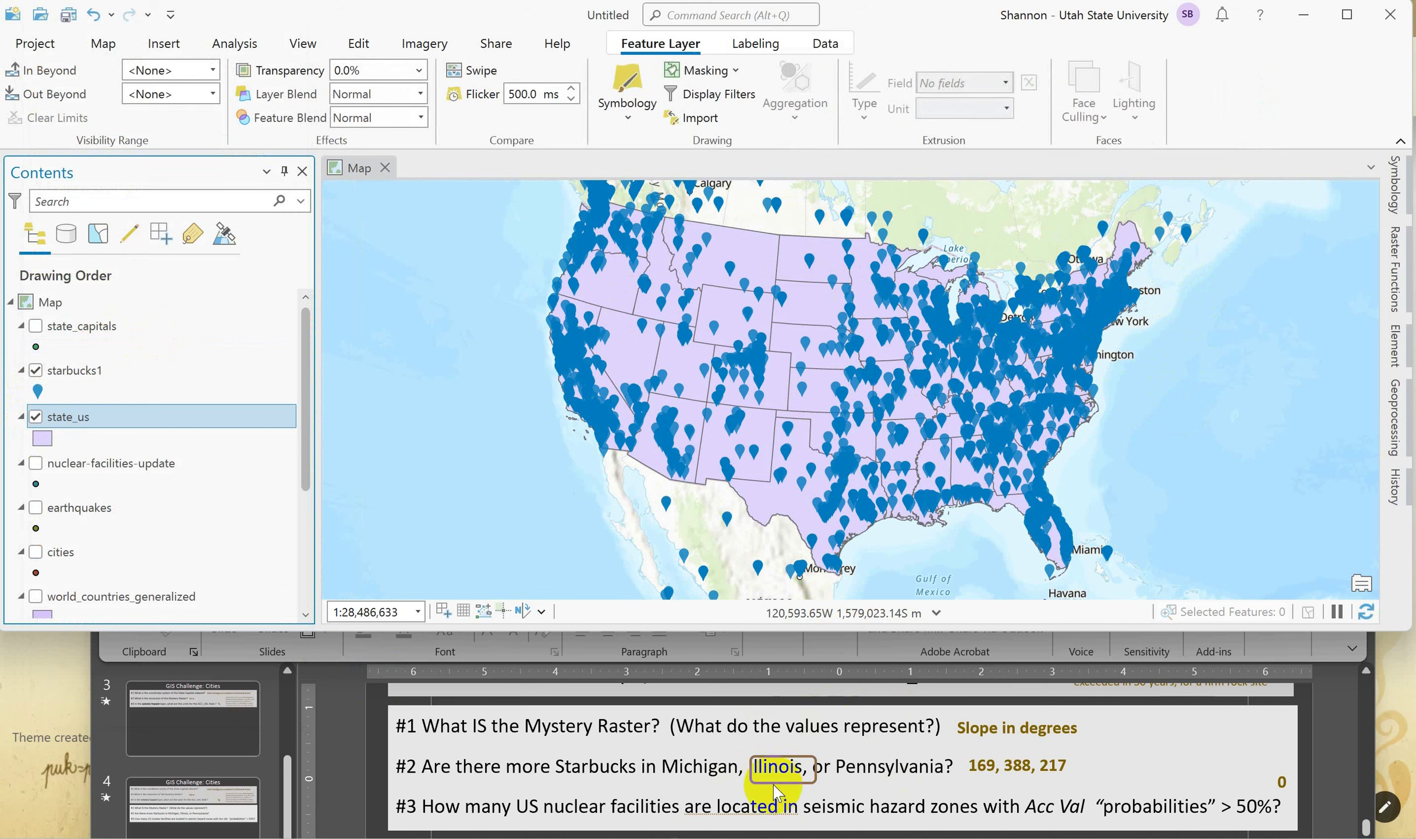
- Open the attribute table of the starbucks1 layer and select its state field
right_click(59, 375)
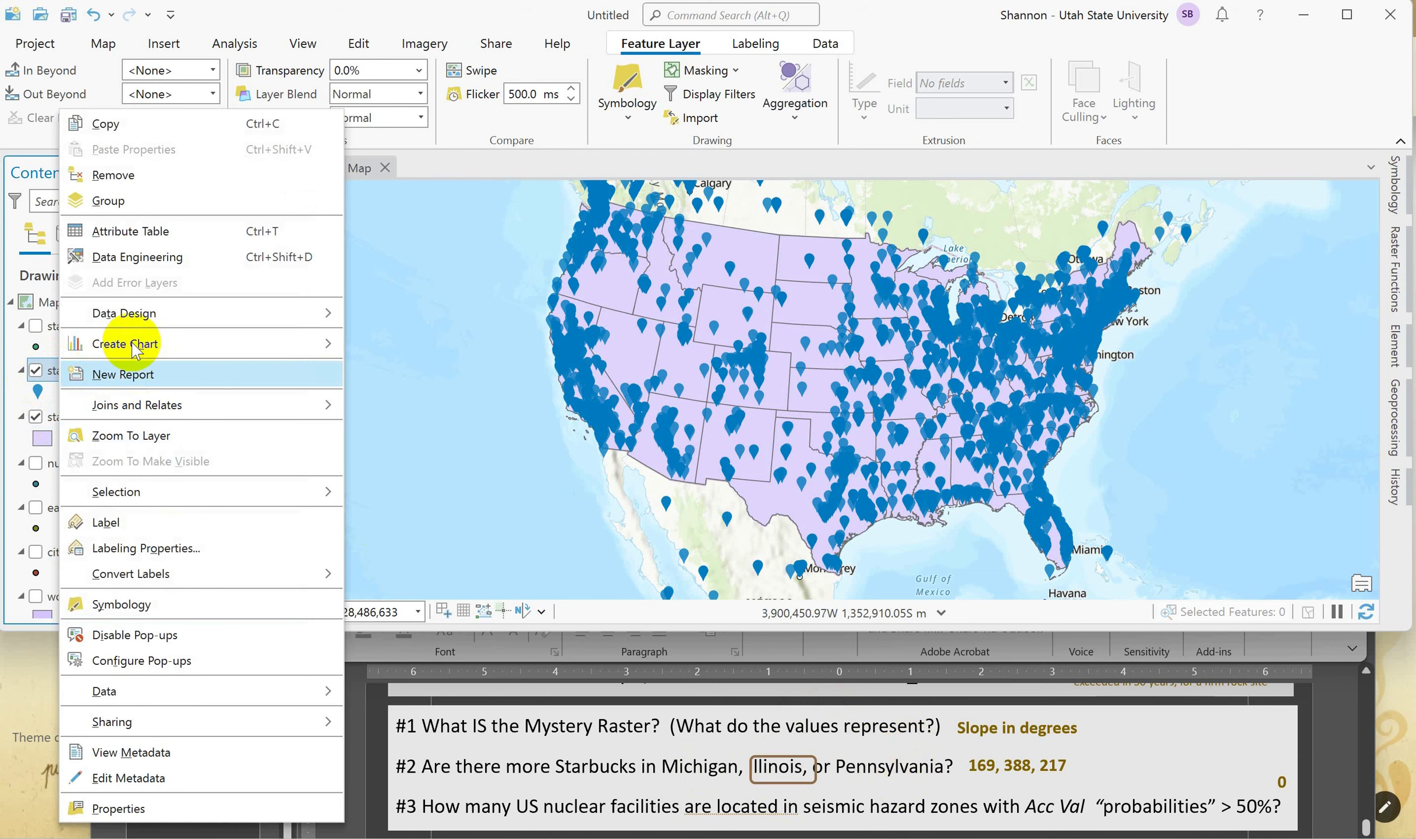
left_click(146, 230)
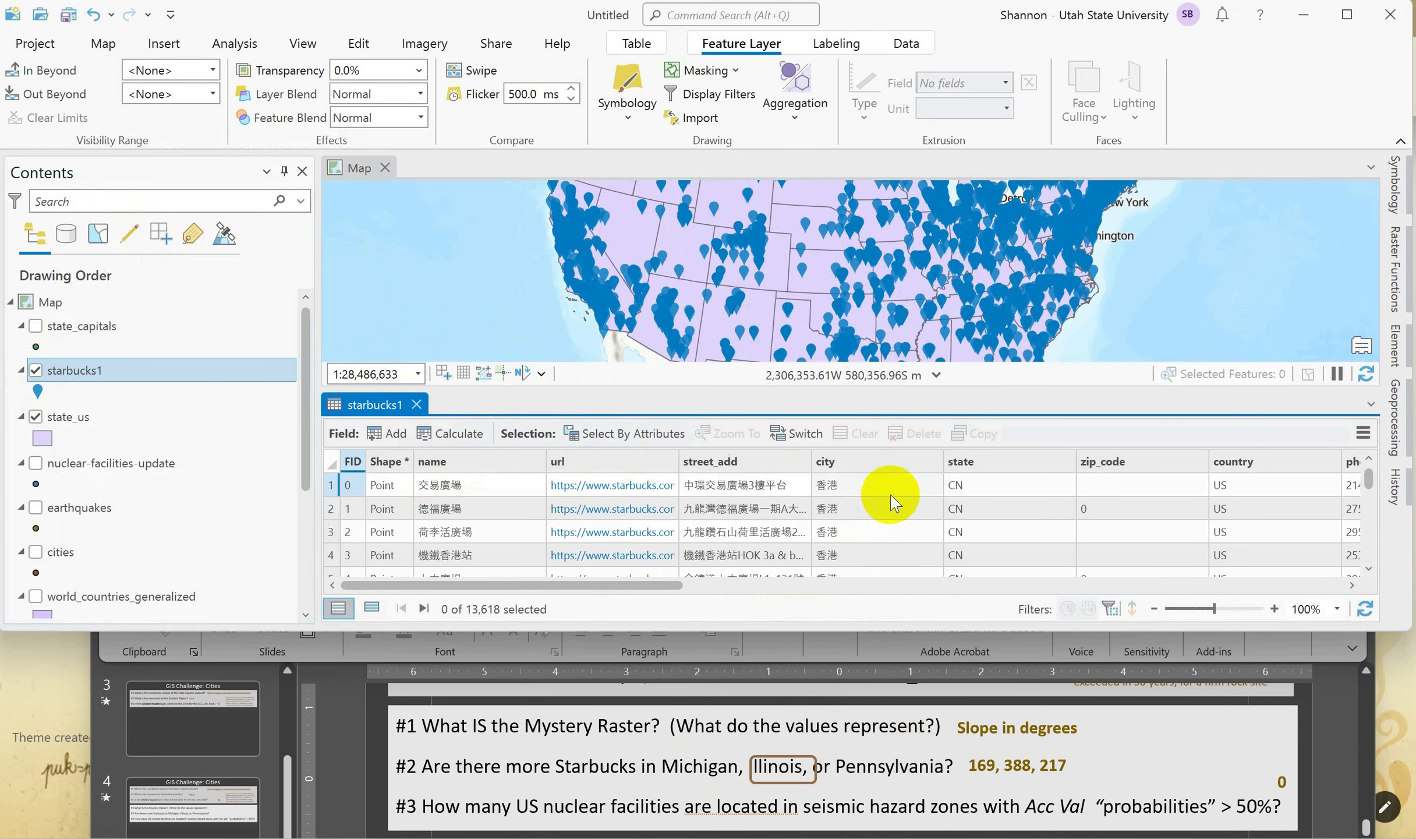
left_click(997, 463)
right_click(996, 462)
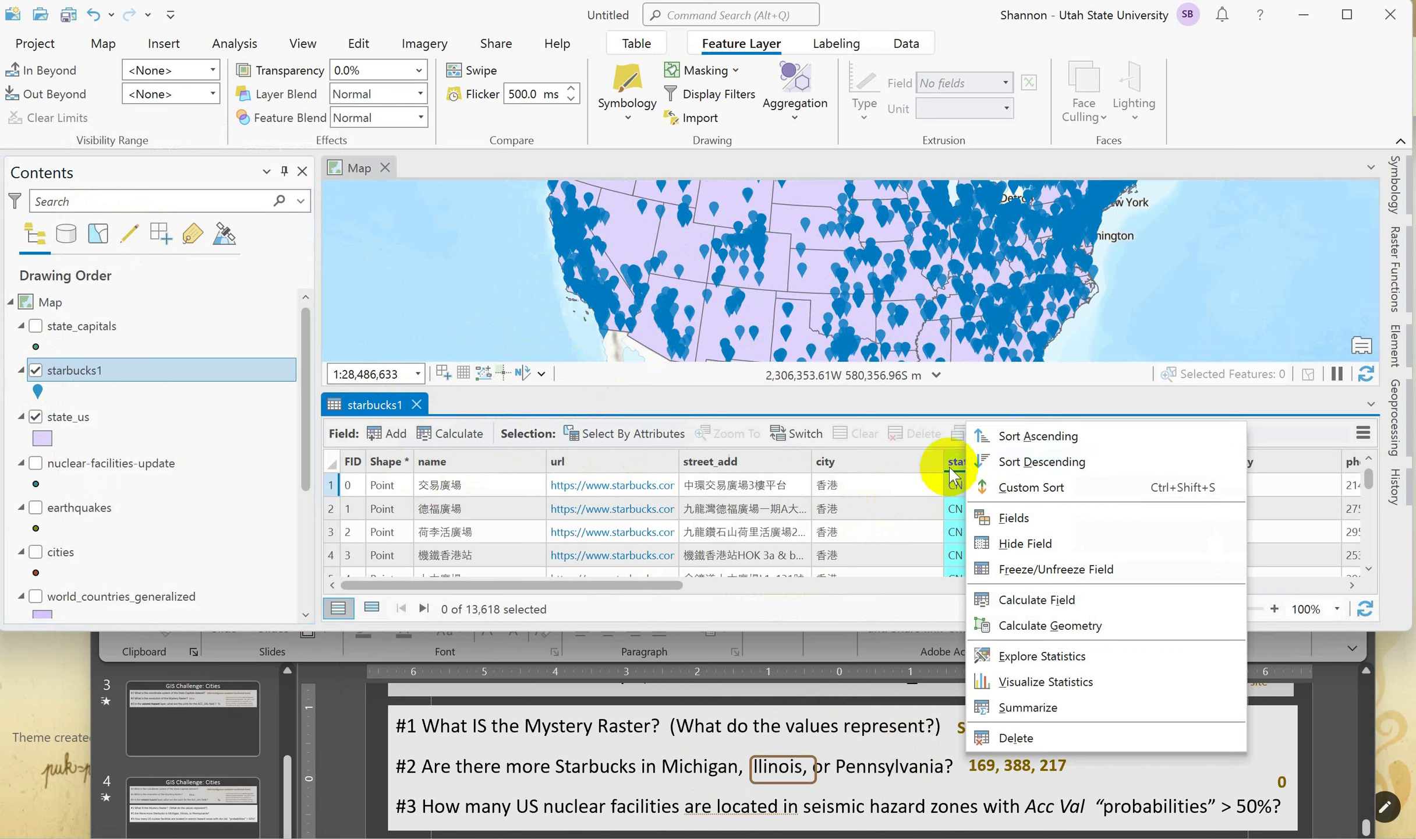
- Start a Select By Attributes clause on starbucks1 using state is equal to, and browse the available state values
left_click(600, 434)
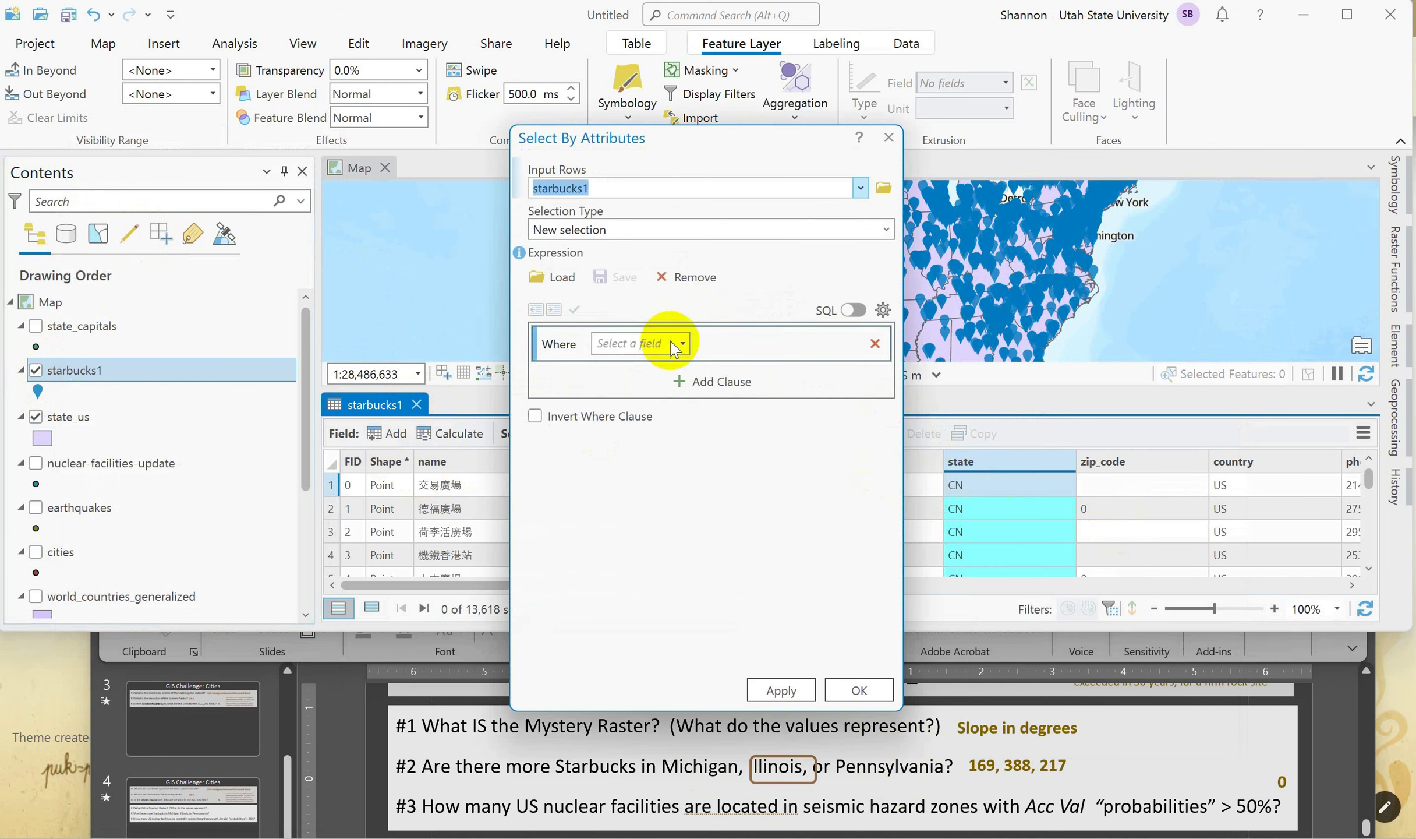
left_click(684, 346)
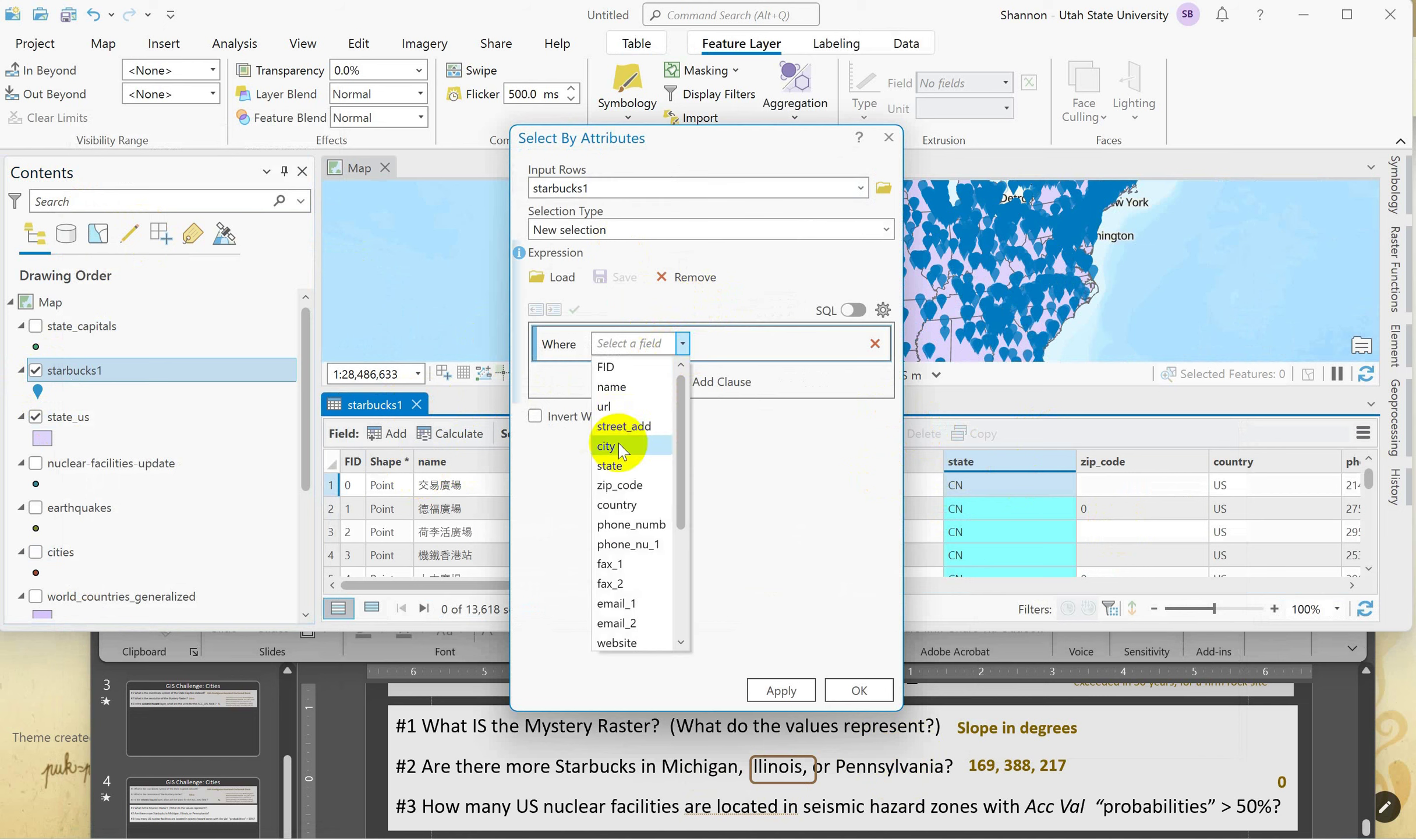
left_click(617, 465)
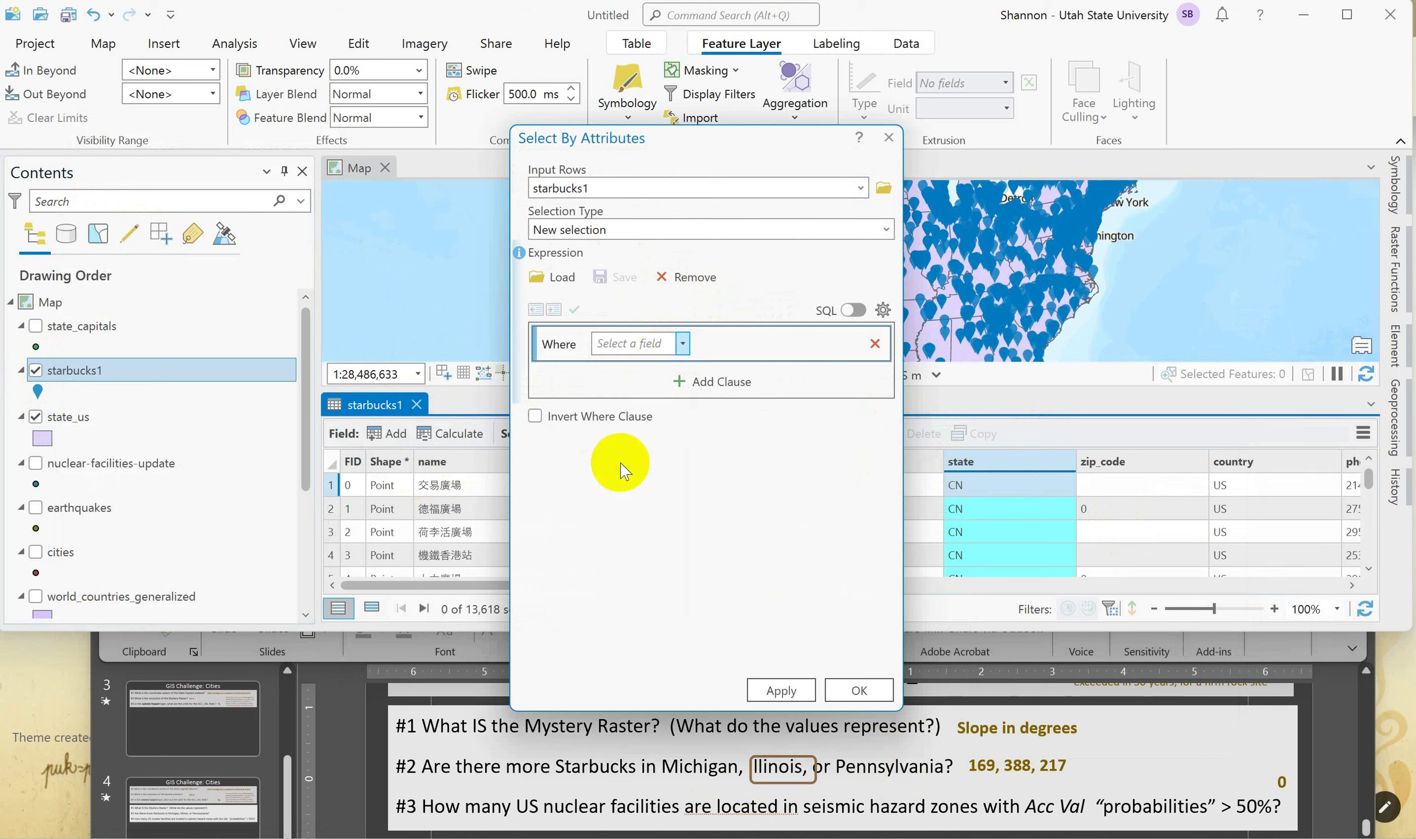
left_click(853, 344)
scroll(822, 517, "down", 15)
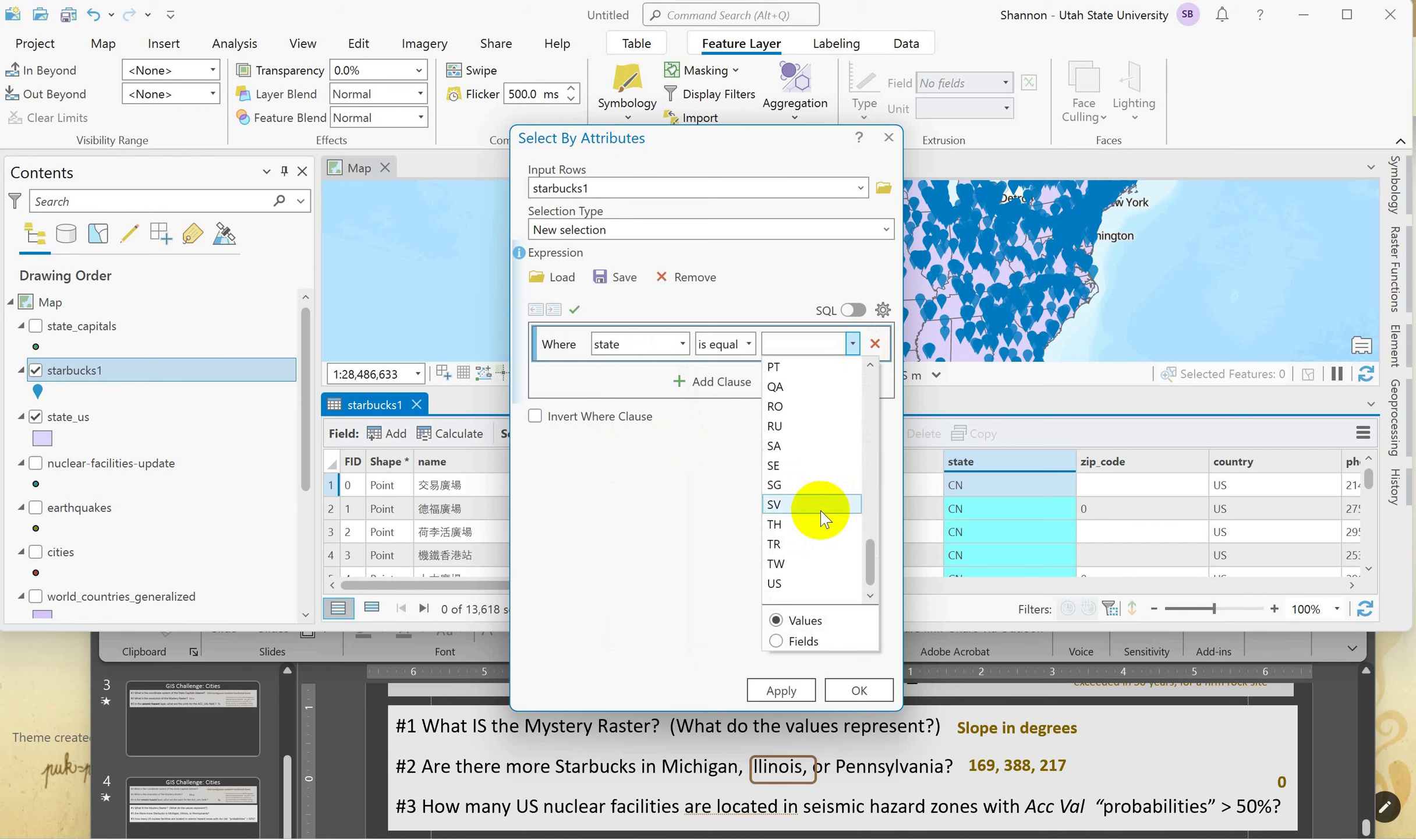
- Open the pop-up of a Starbucks location on the map to inspect its attributes
left_click(952, 311)
left_click(928, 263)
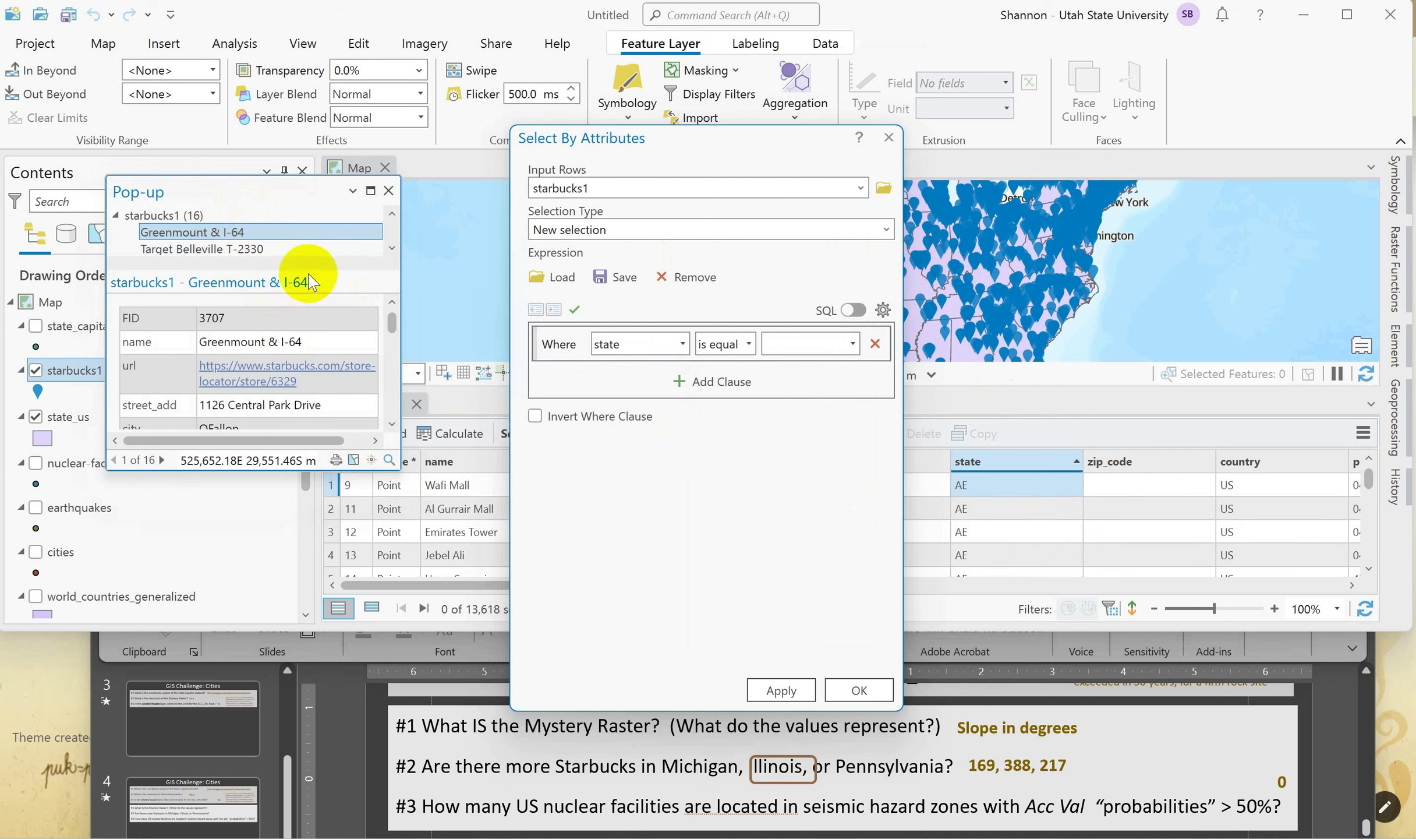
- Review the Starbucks location's state and address attributes in the pop-up, and close both the pop-up and the Select By Attributes window
scroll(330, 377, "down", 1)
scroll(329, 379, "down", 1)
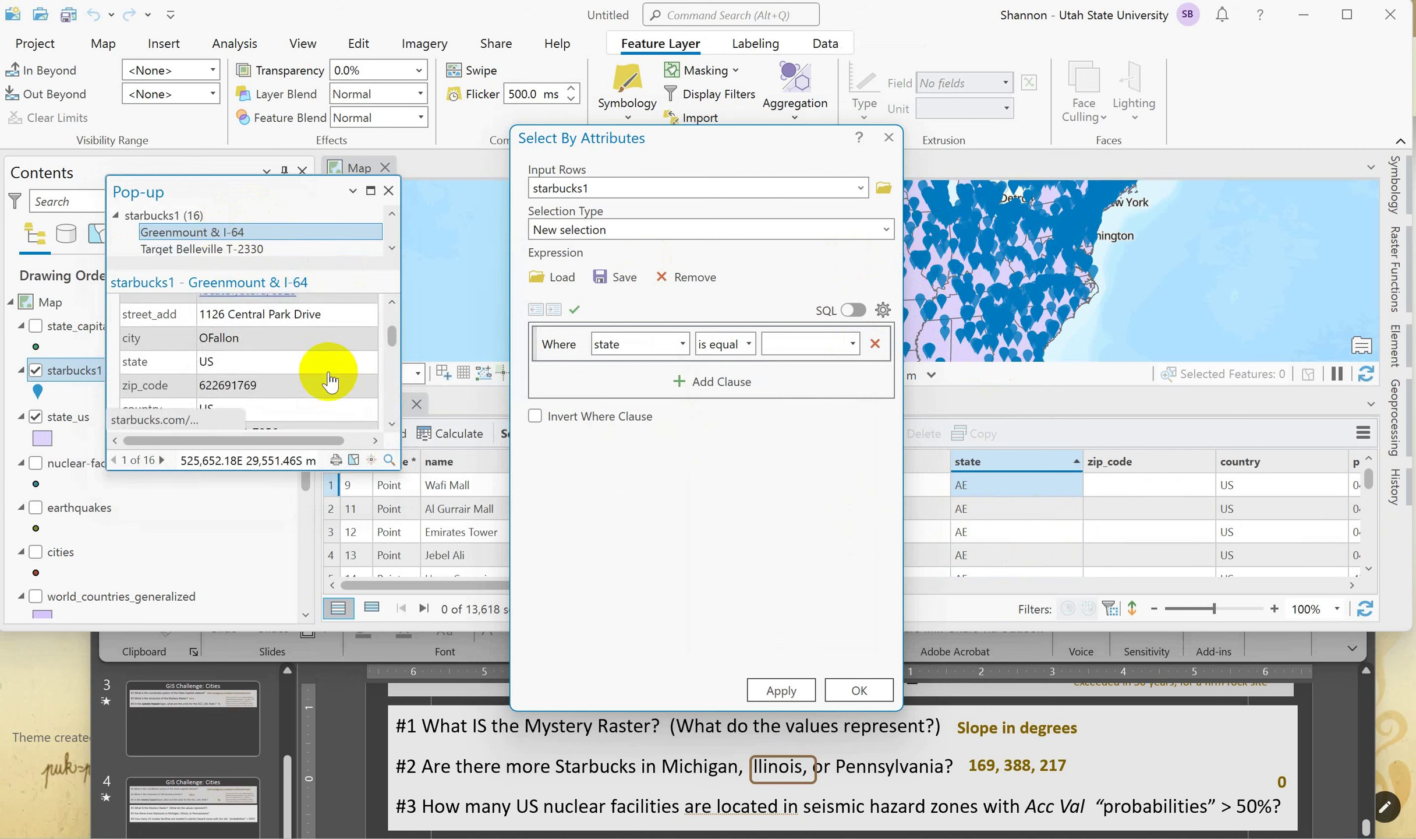
scroll(330, 379, "down", 1)
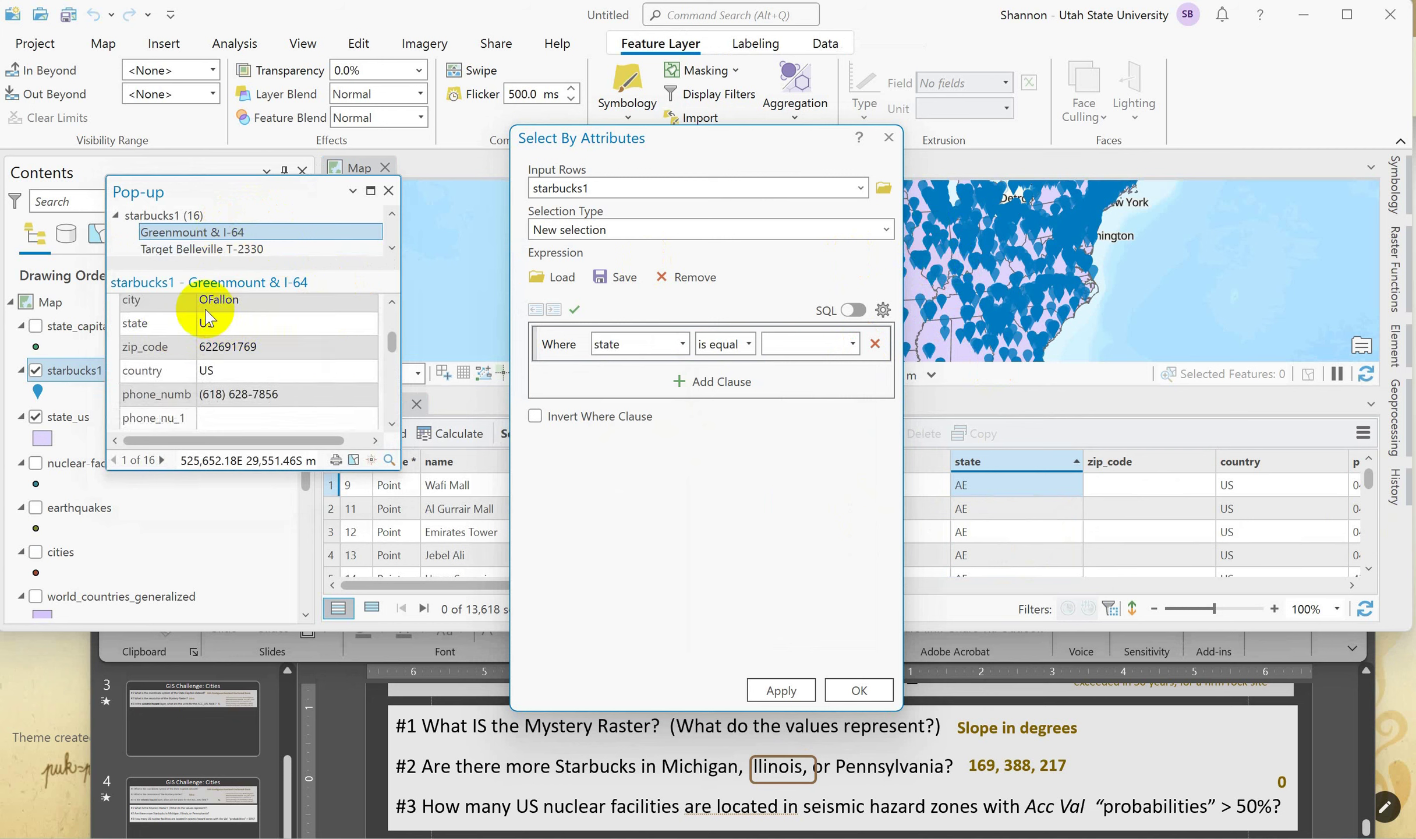
scroll(300, 352, "up", 3)
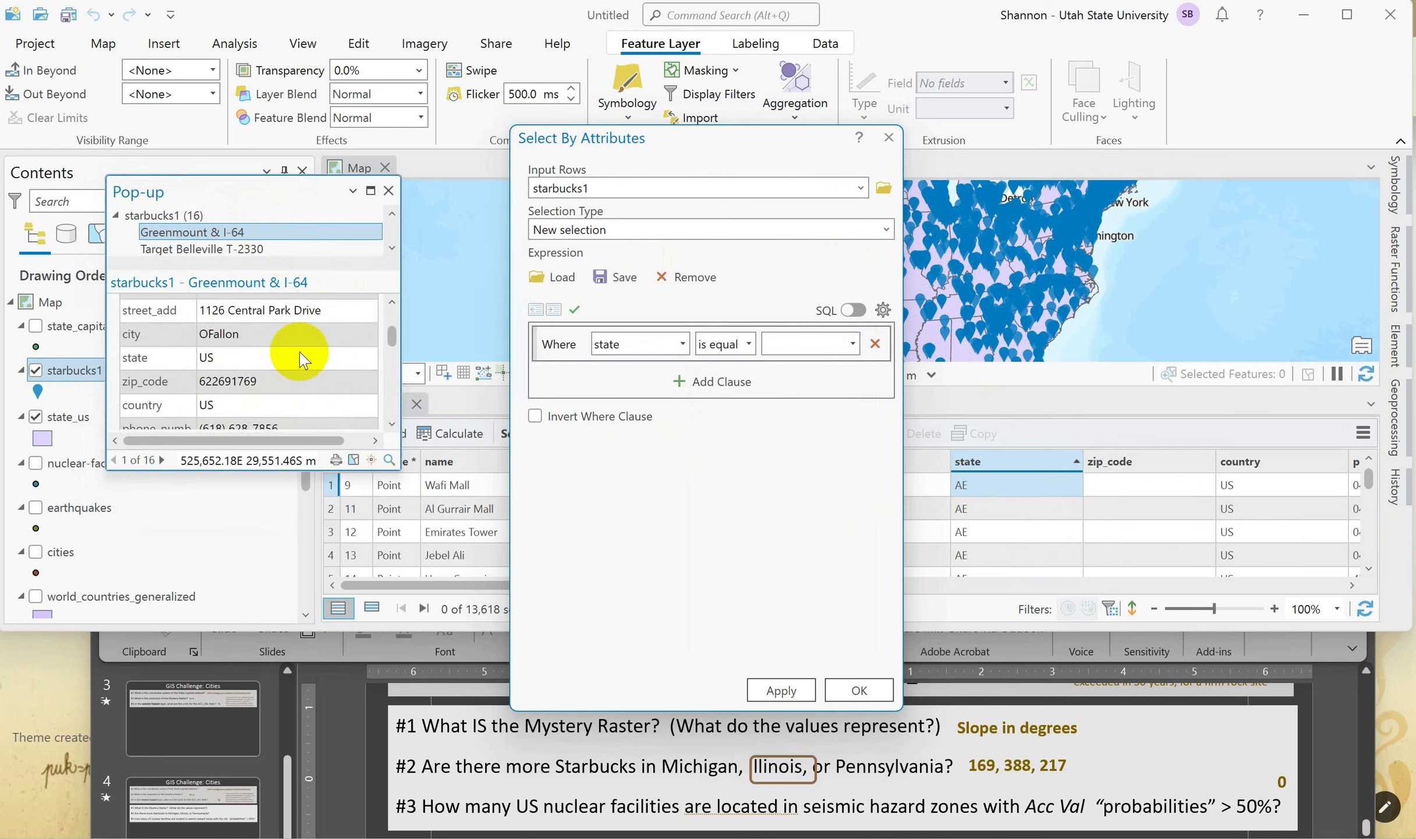
scroll(303, 358, "up", 1)
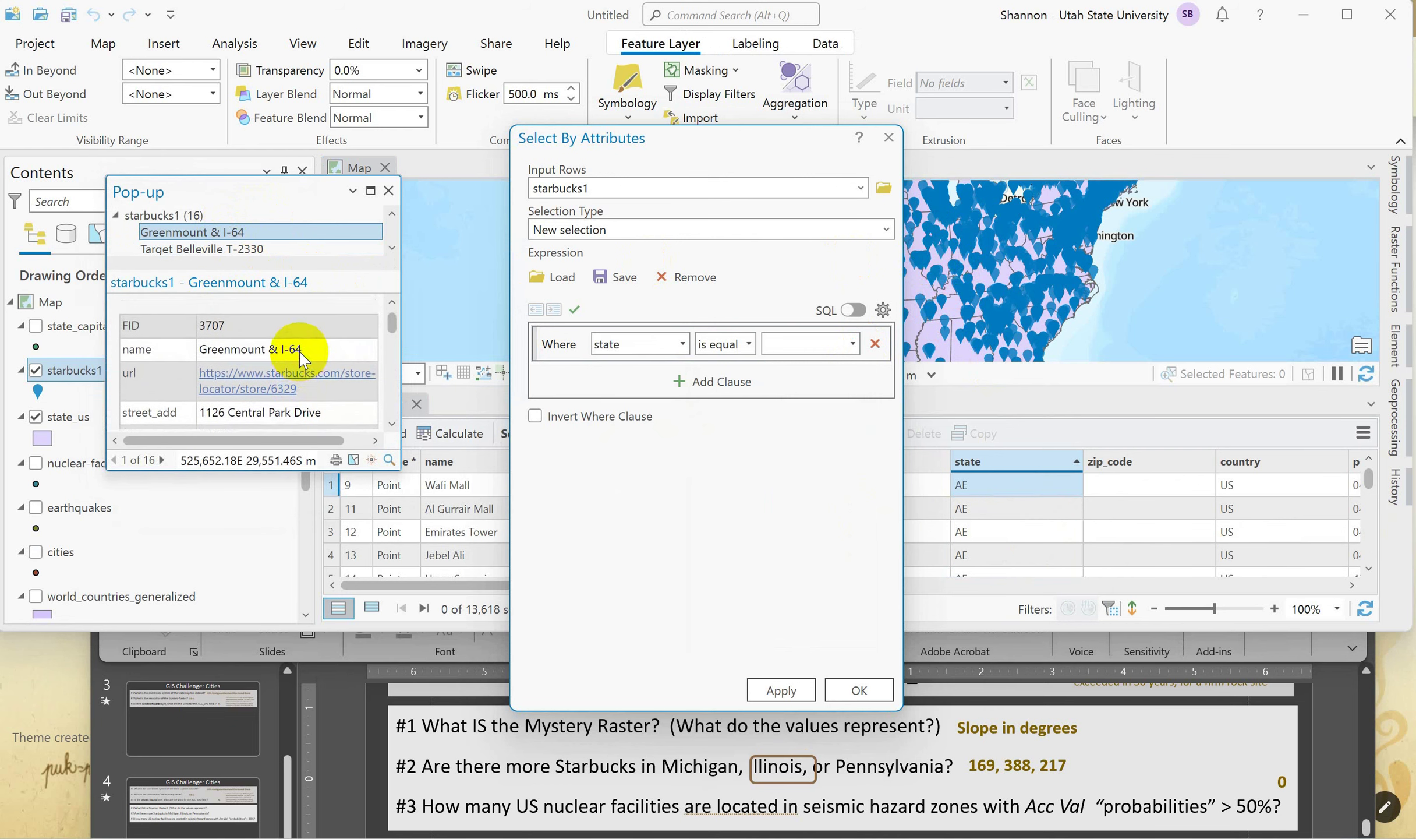
left_click(388, 191)
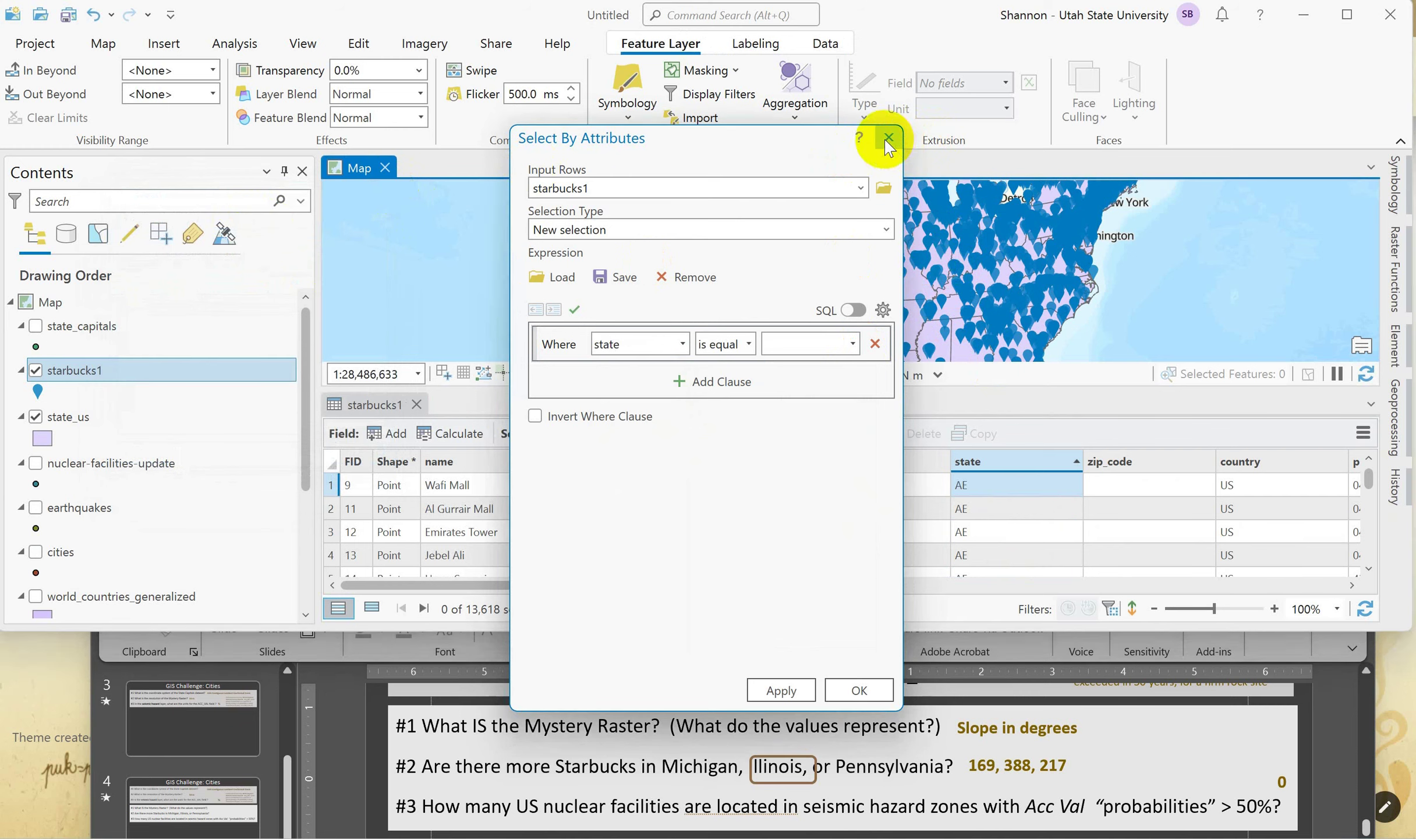
left_click(888, 138)
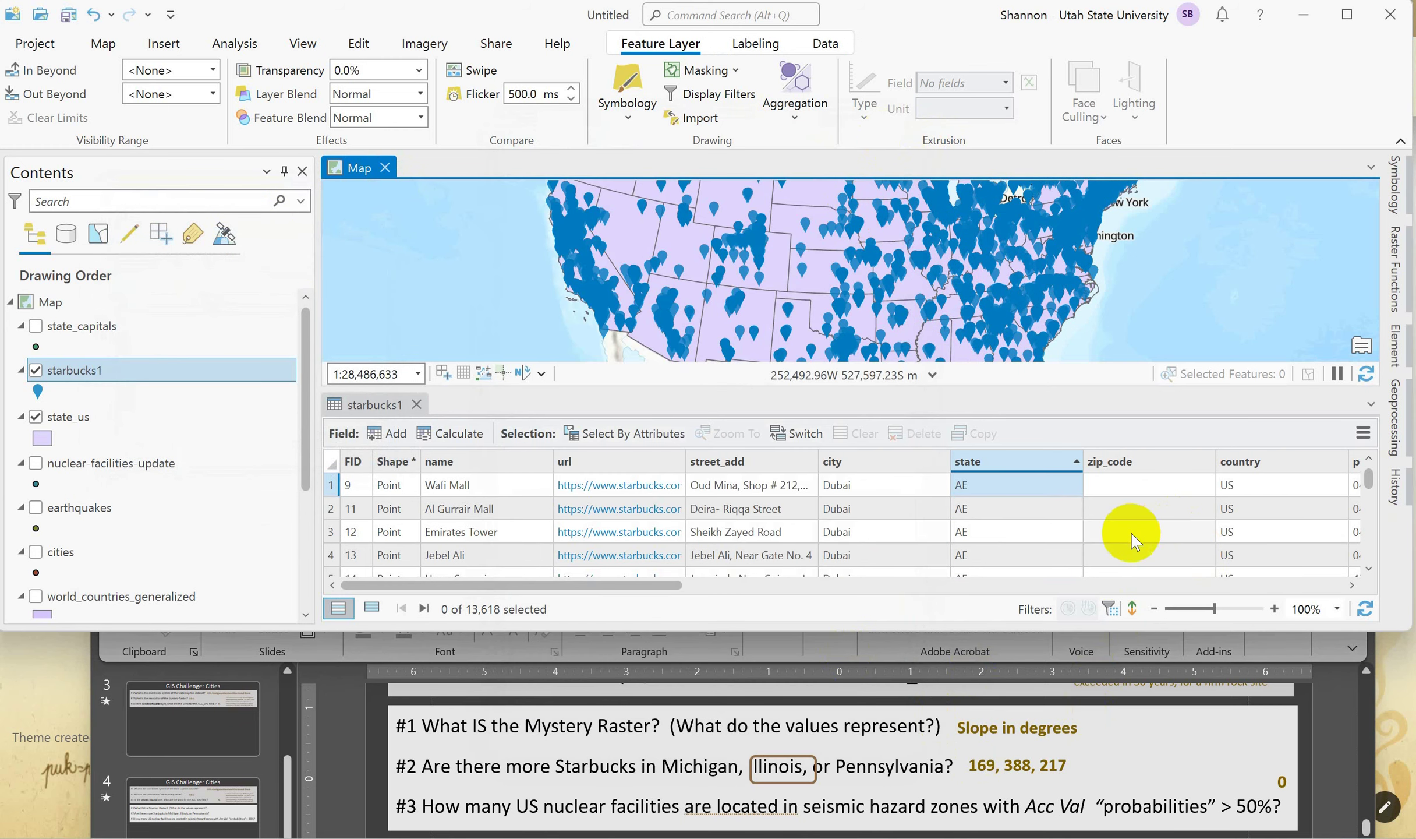
- Look through the remaining fields of the starbucks1 attribute table for usable state information
left_click(1118, 585)
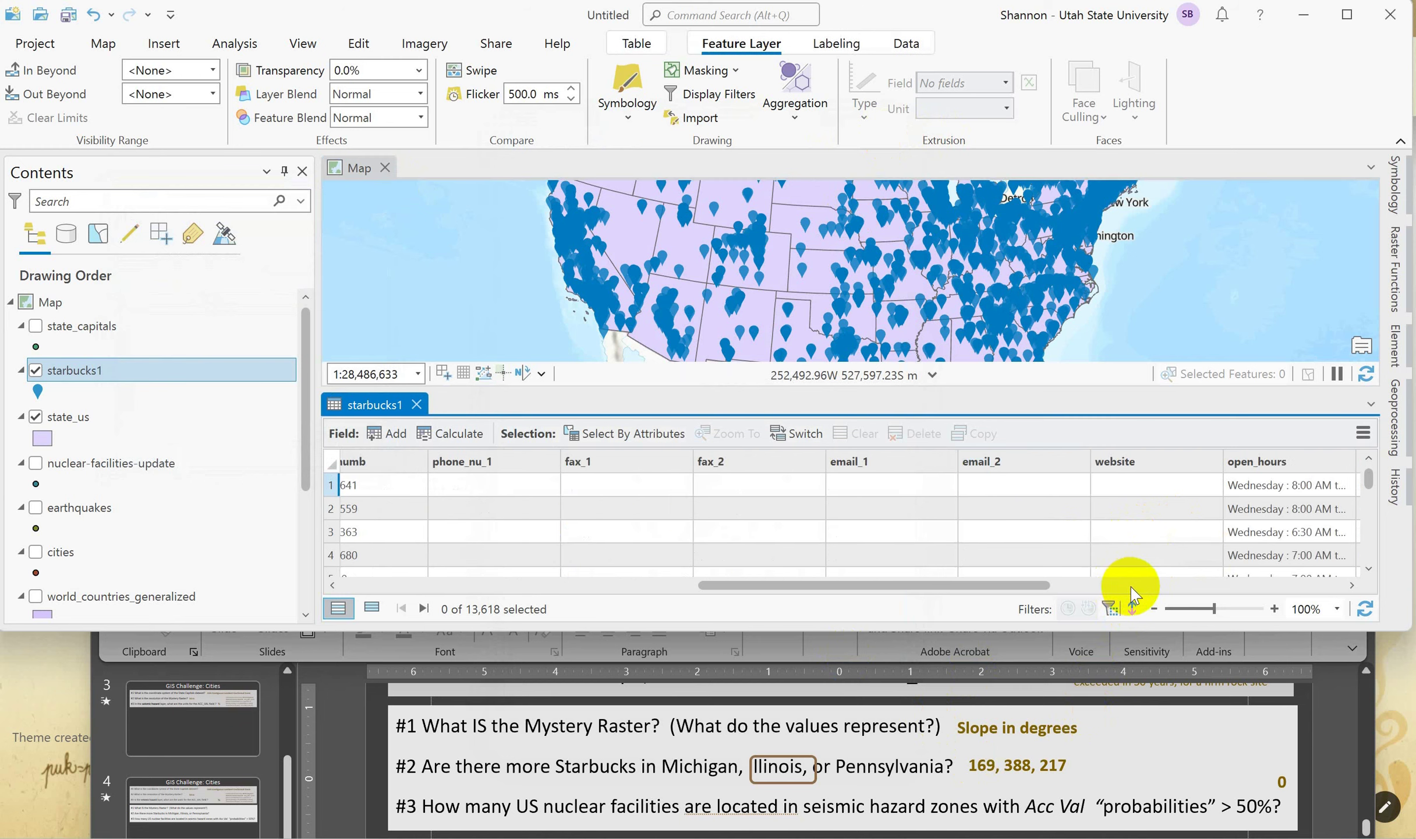
left_click(1133, 586)
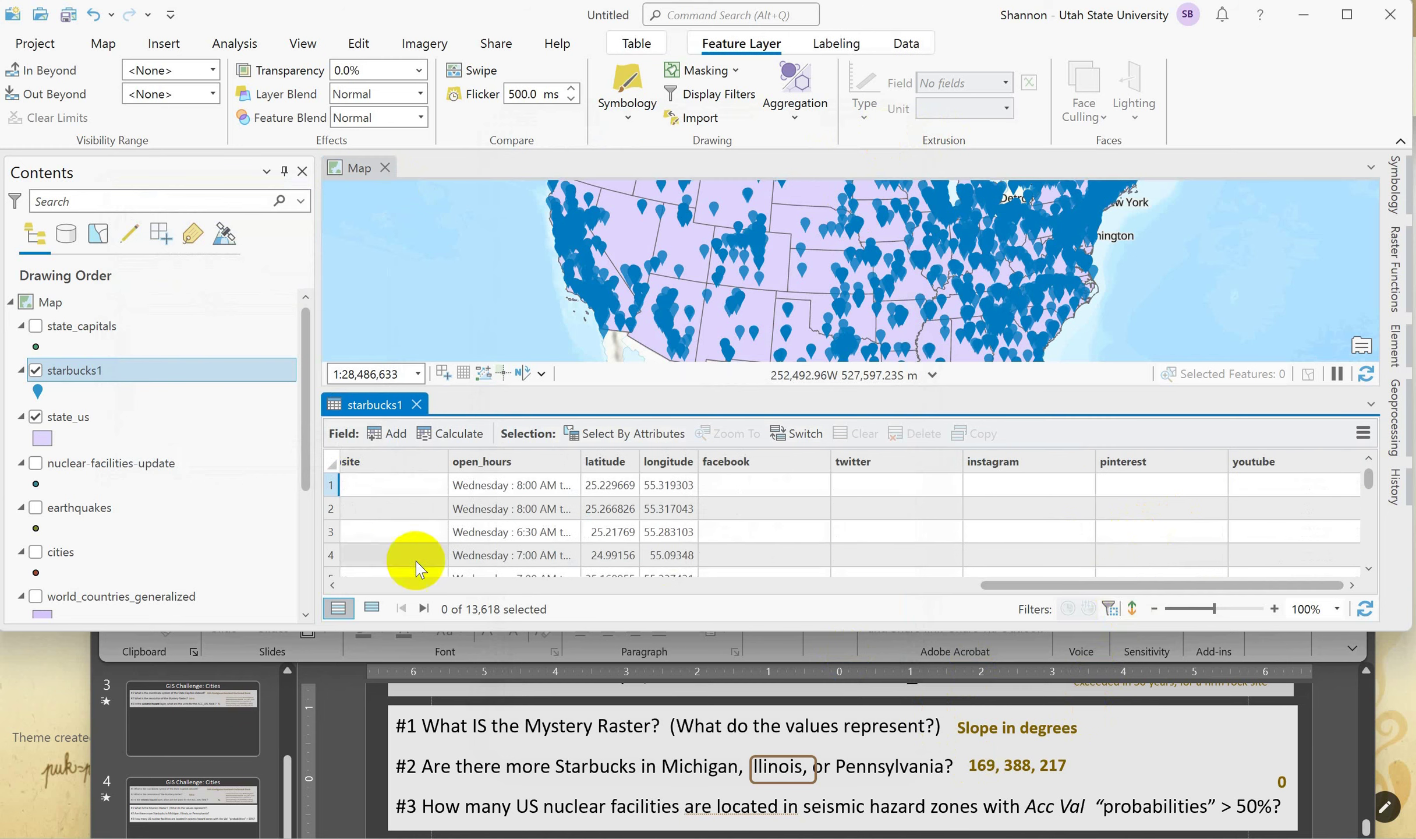
left_click(778, 584)
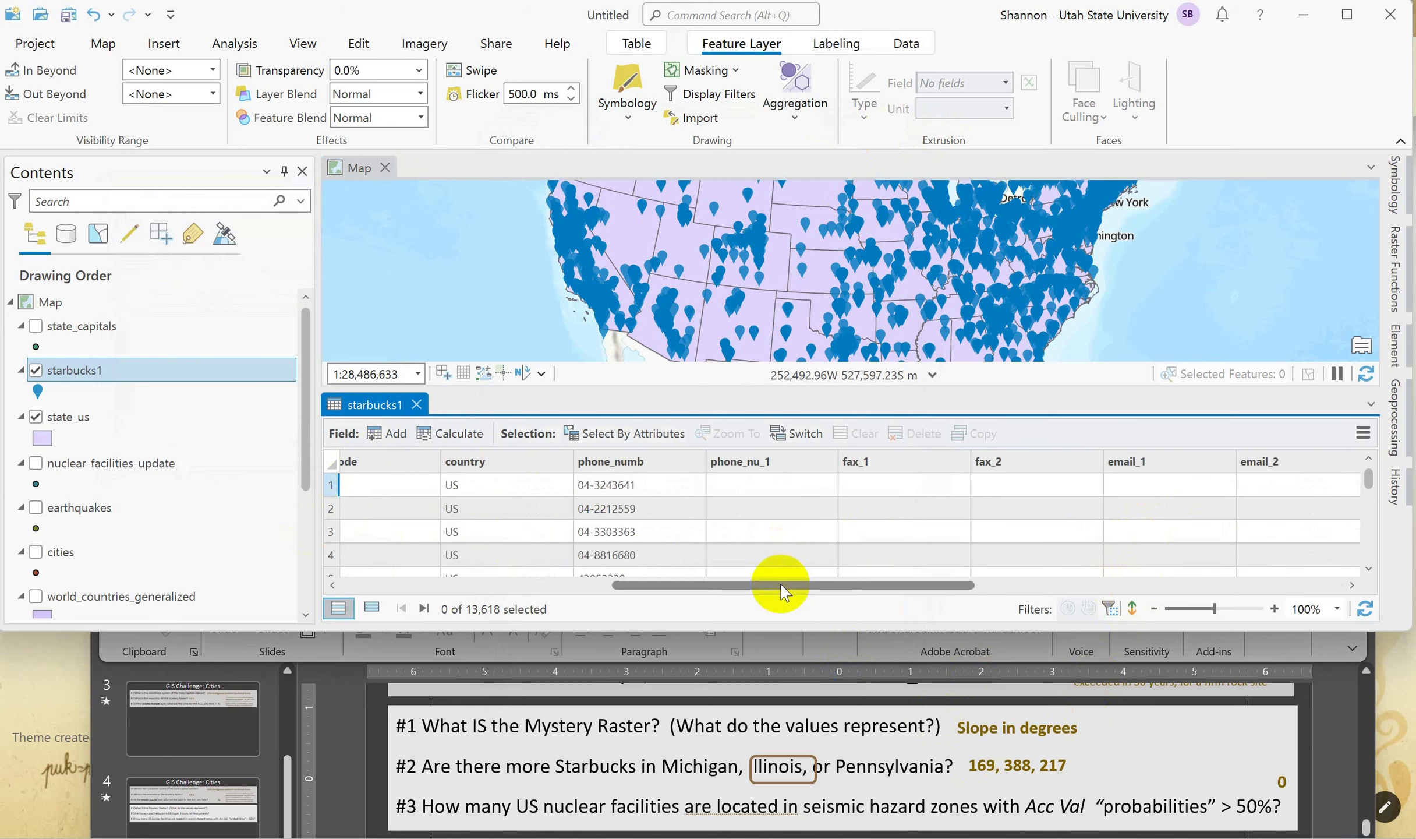
left_click_drag(645, 593, 325, 606)
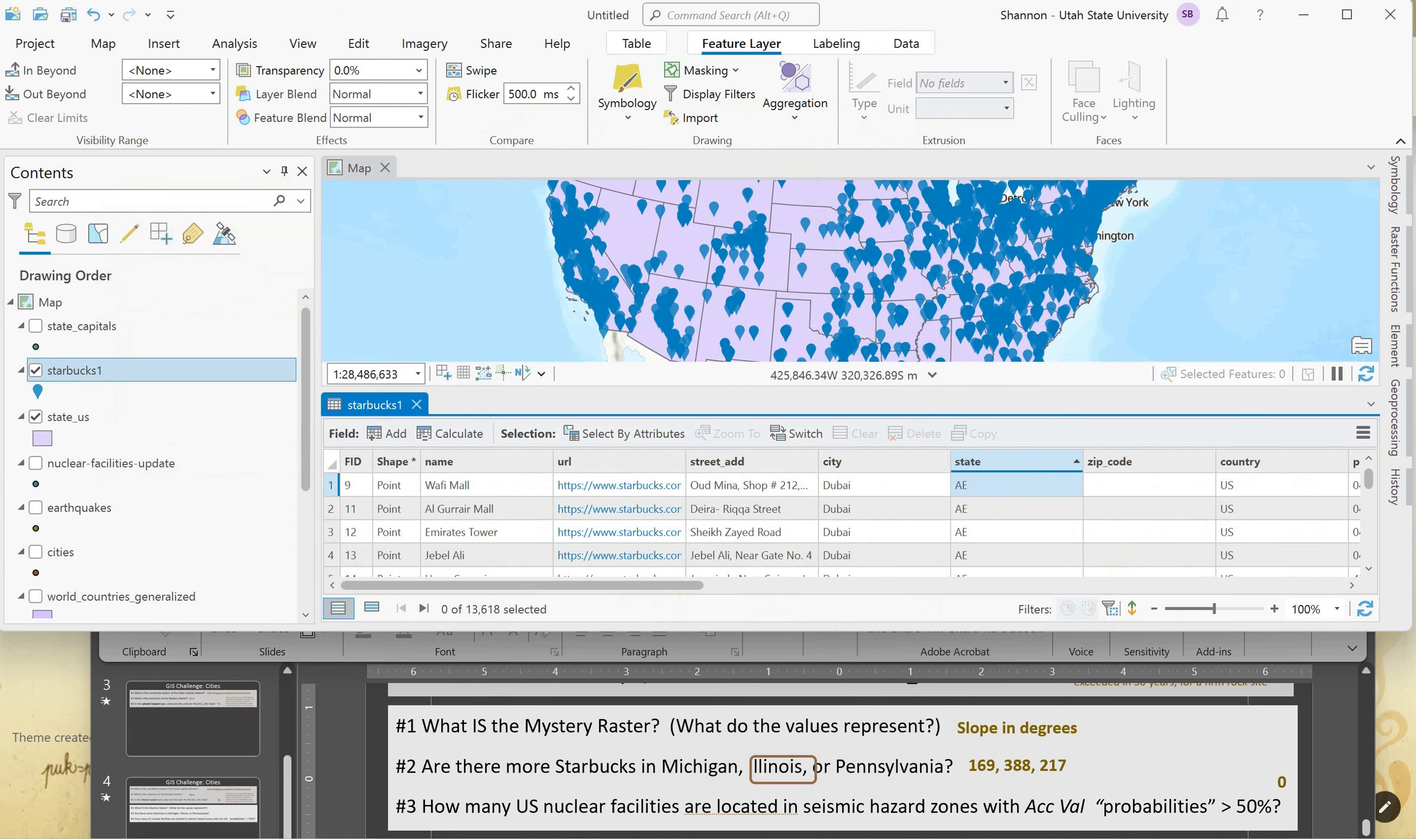
- Switch to Chrome, search Google for "arcgis pro how to get a count of points within polygon" and look through the results
mouse_move(689, 745)
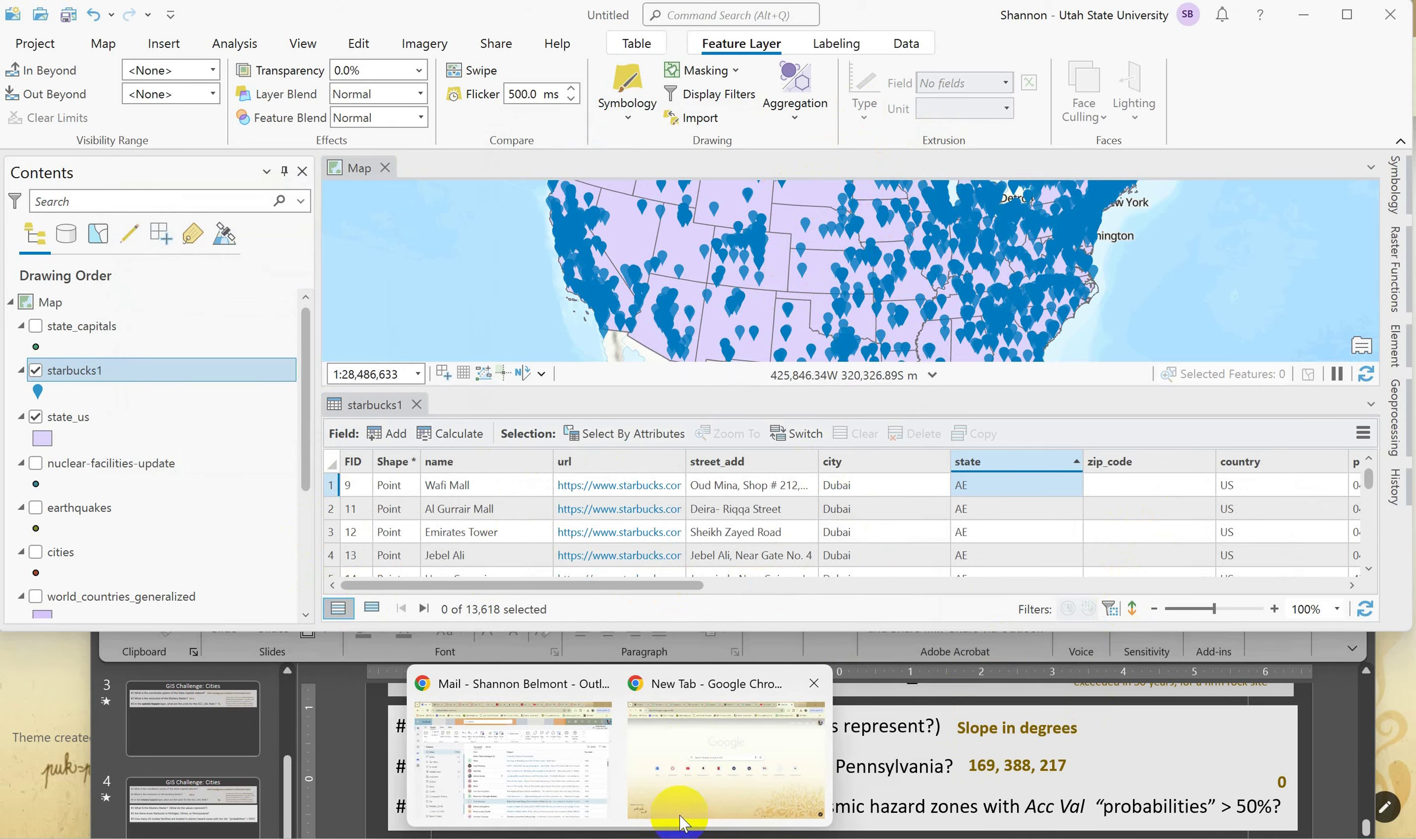
left_click(690, 708)
left_click(696, 405)
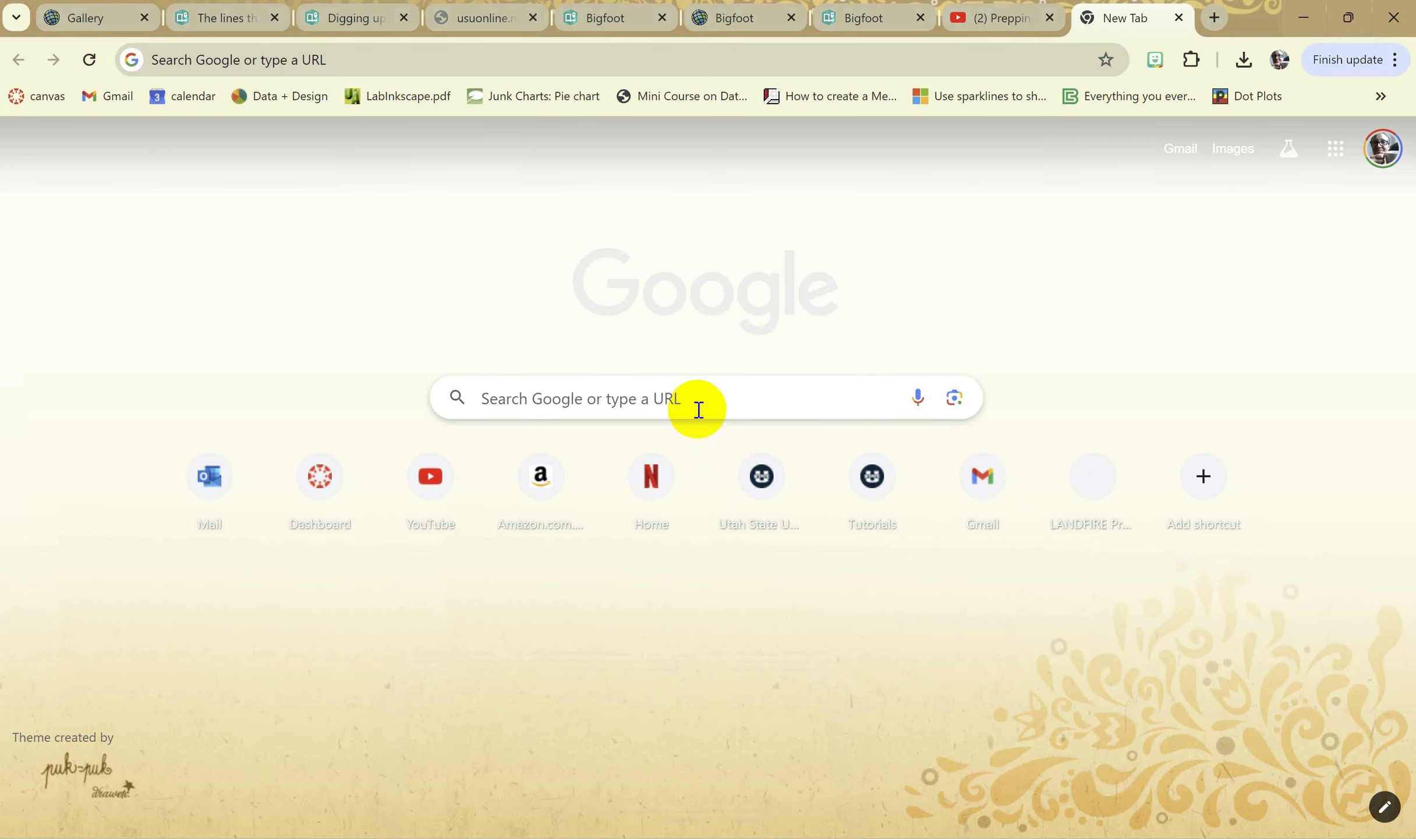
type("arcgis pro how to get ")
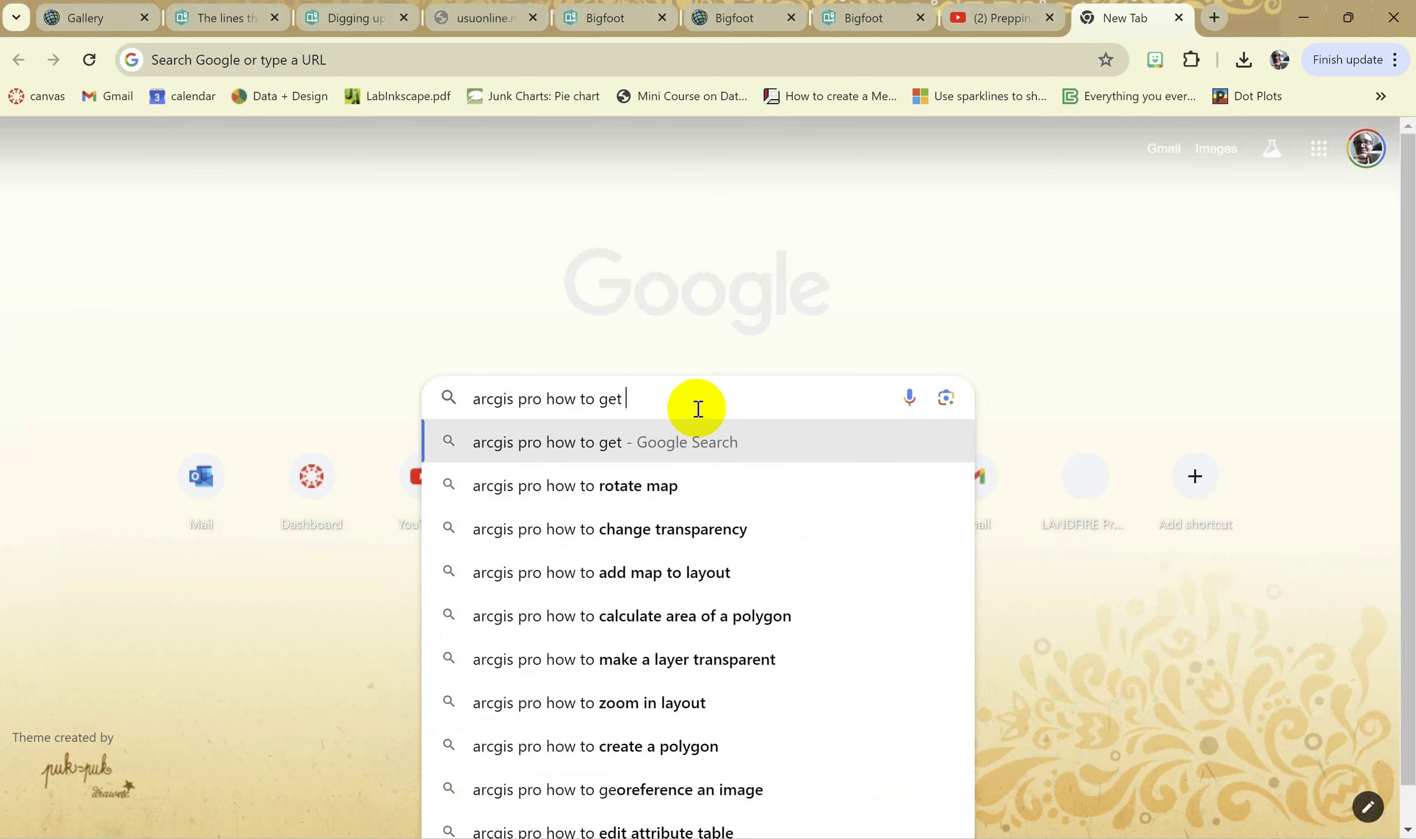
type("a count of points wihti")
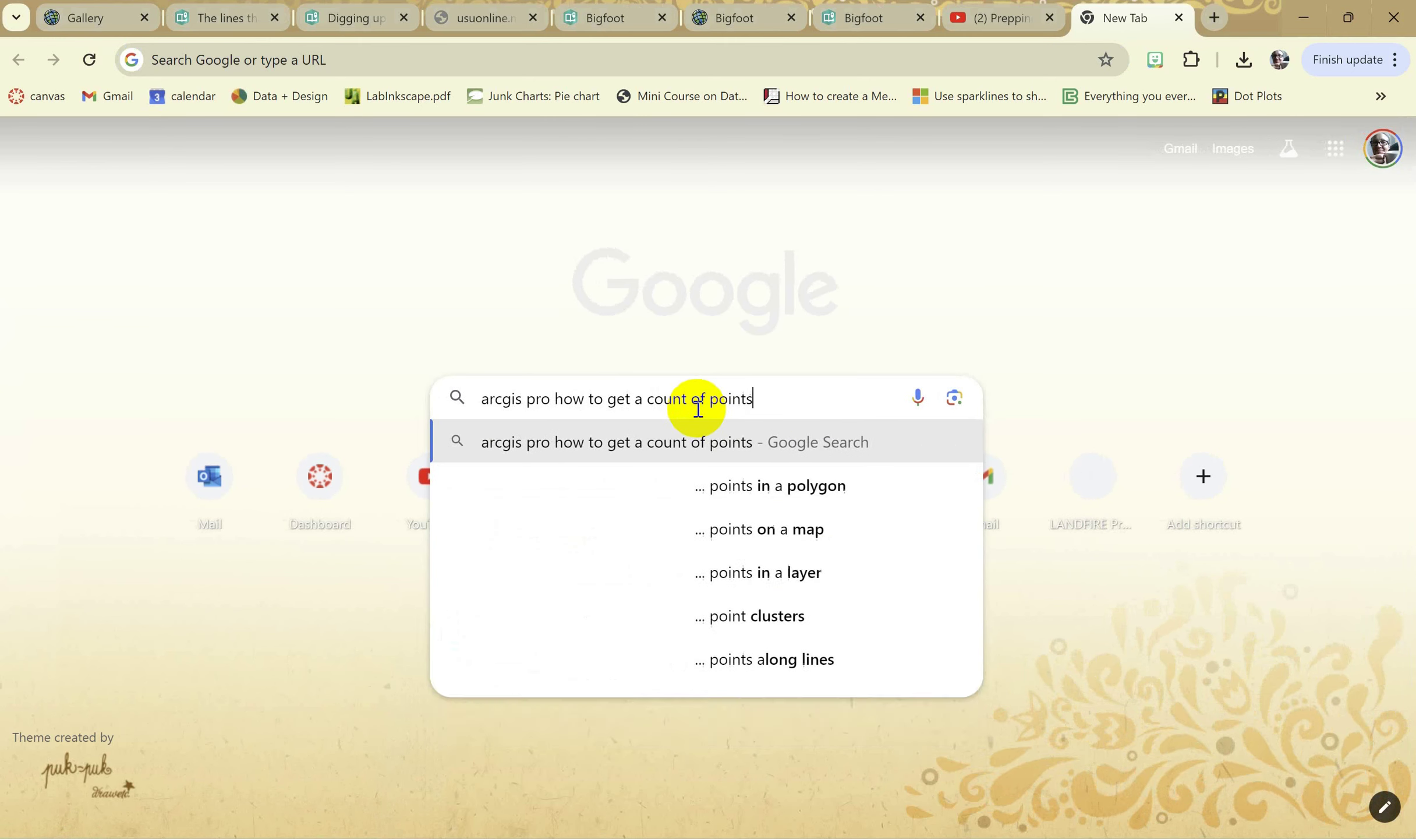
key("BackSpace")
key("BackSpace")
key("BackSpace")
type("thi")
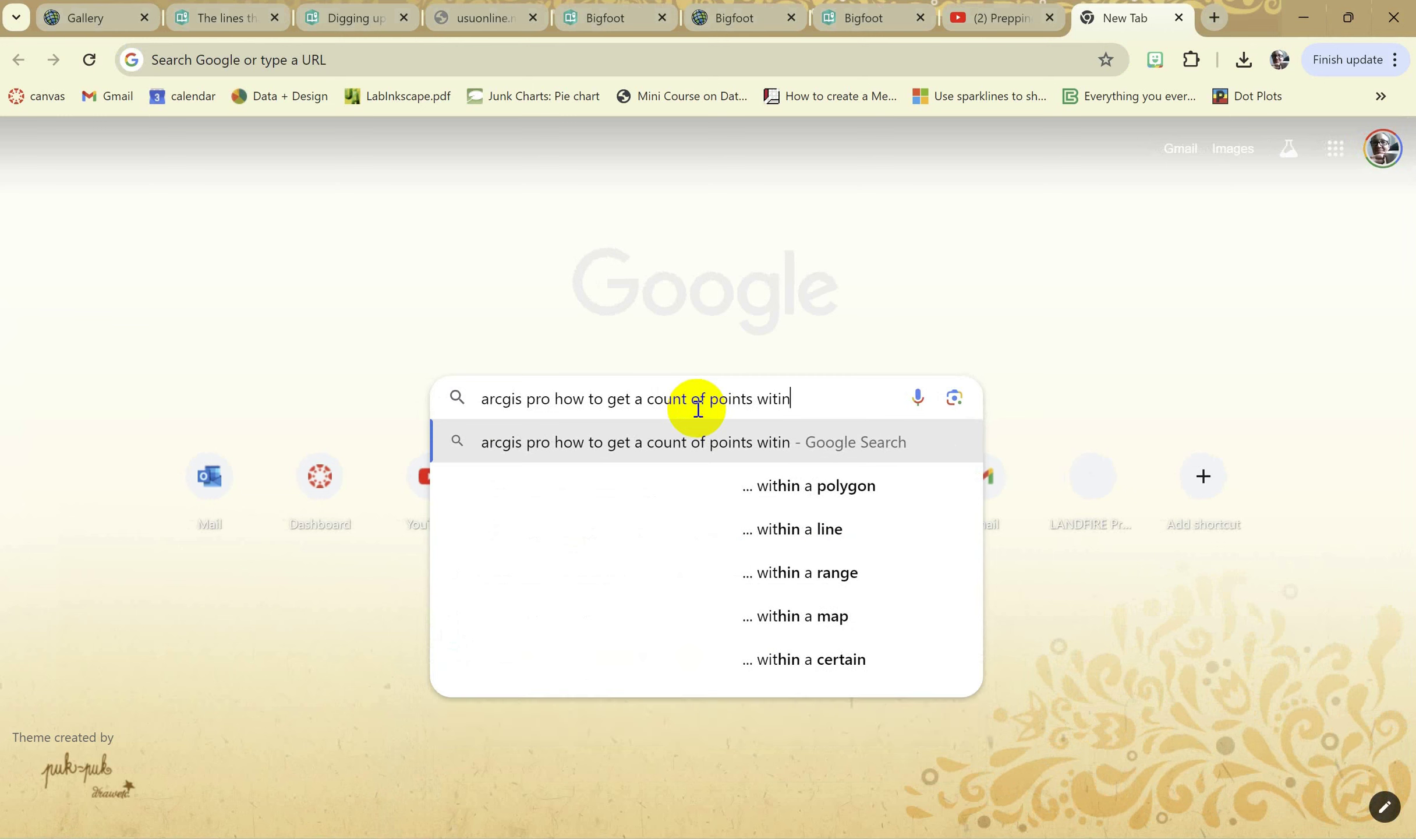
type("n polygon")
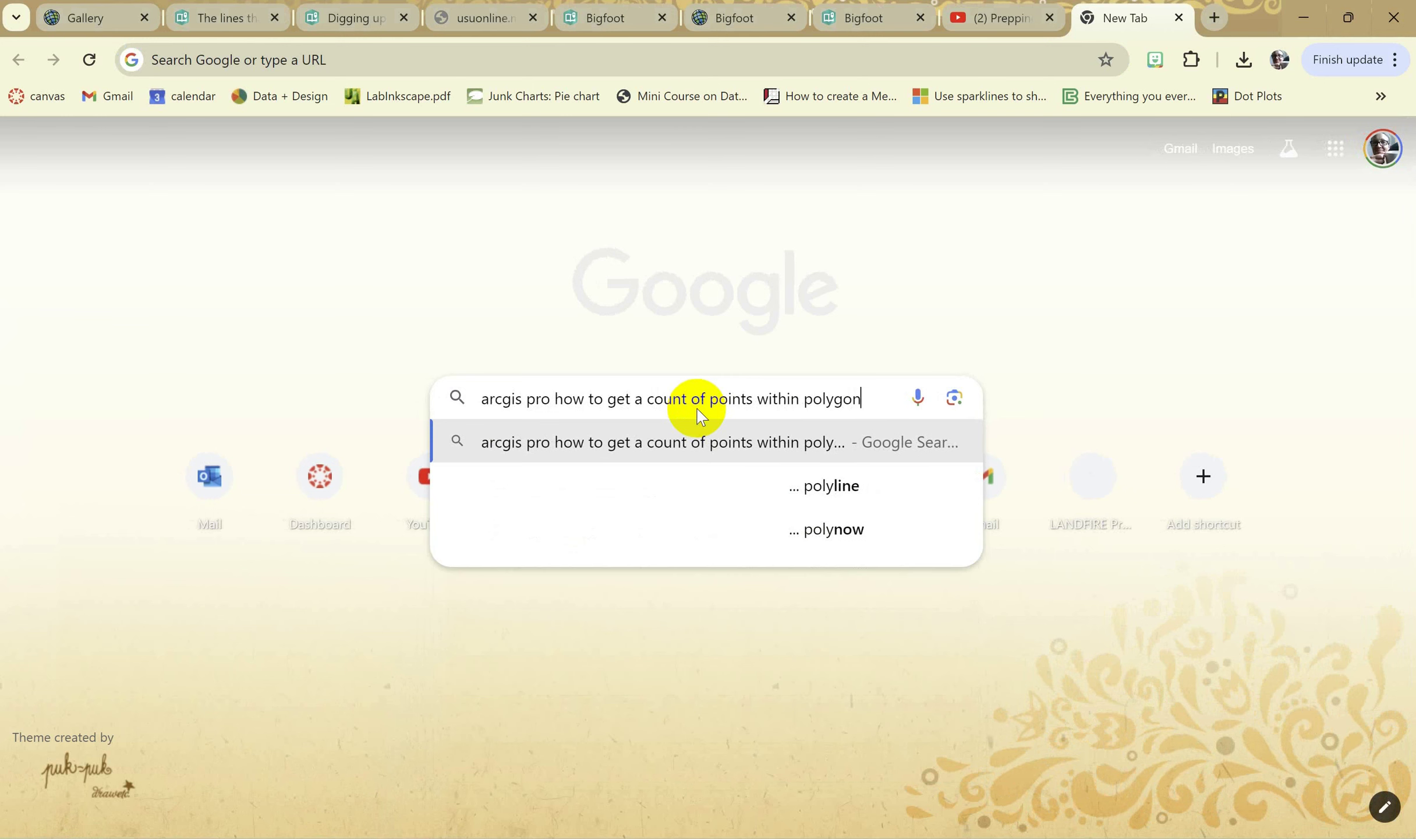
key("Return")
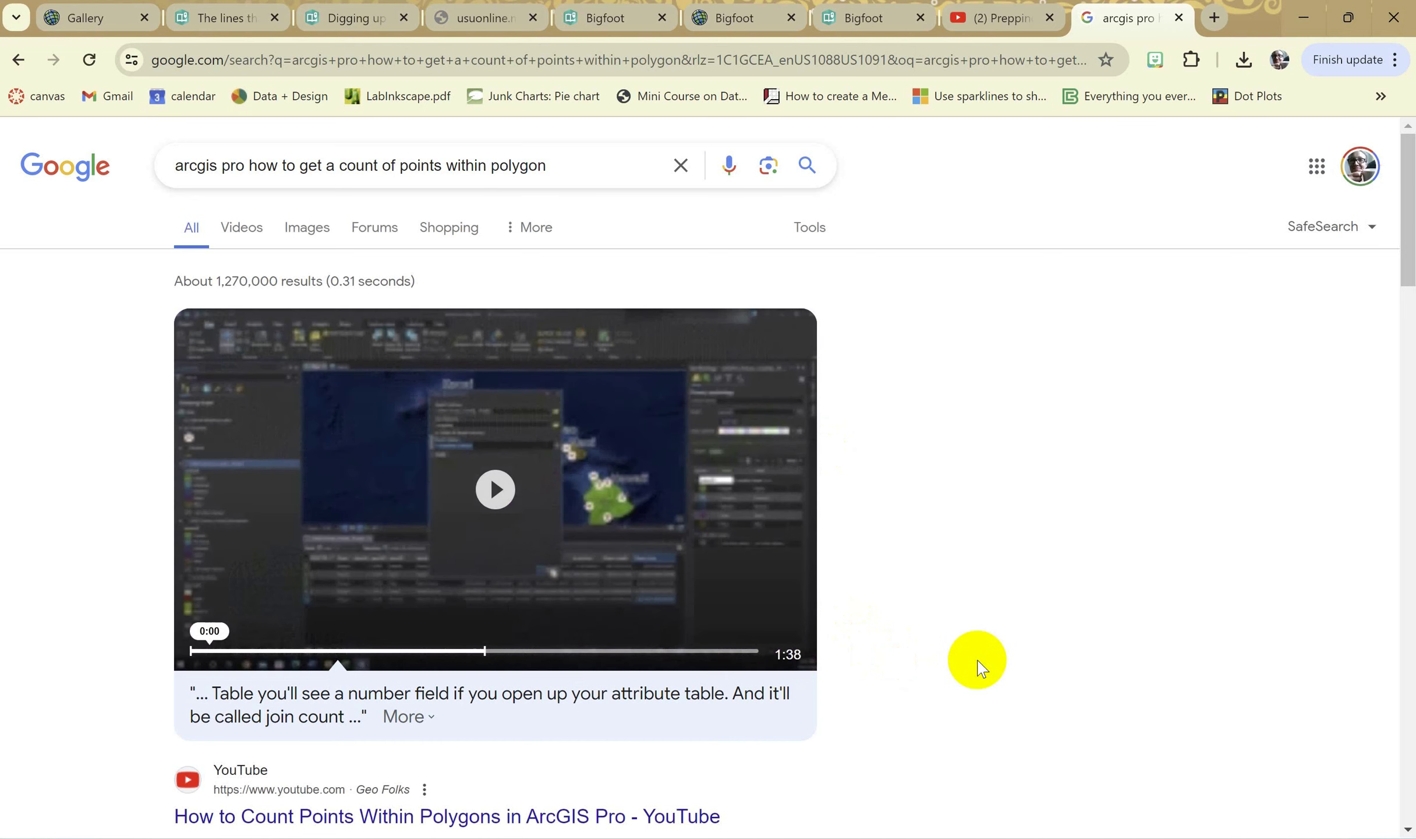
scroll(947, 683, "down", 5)
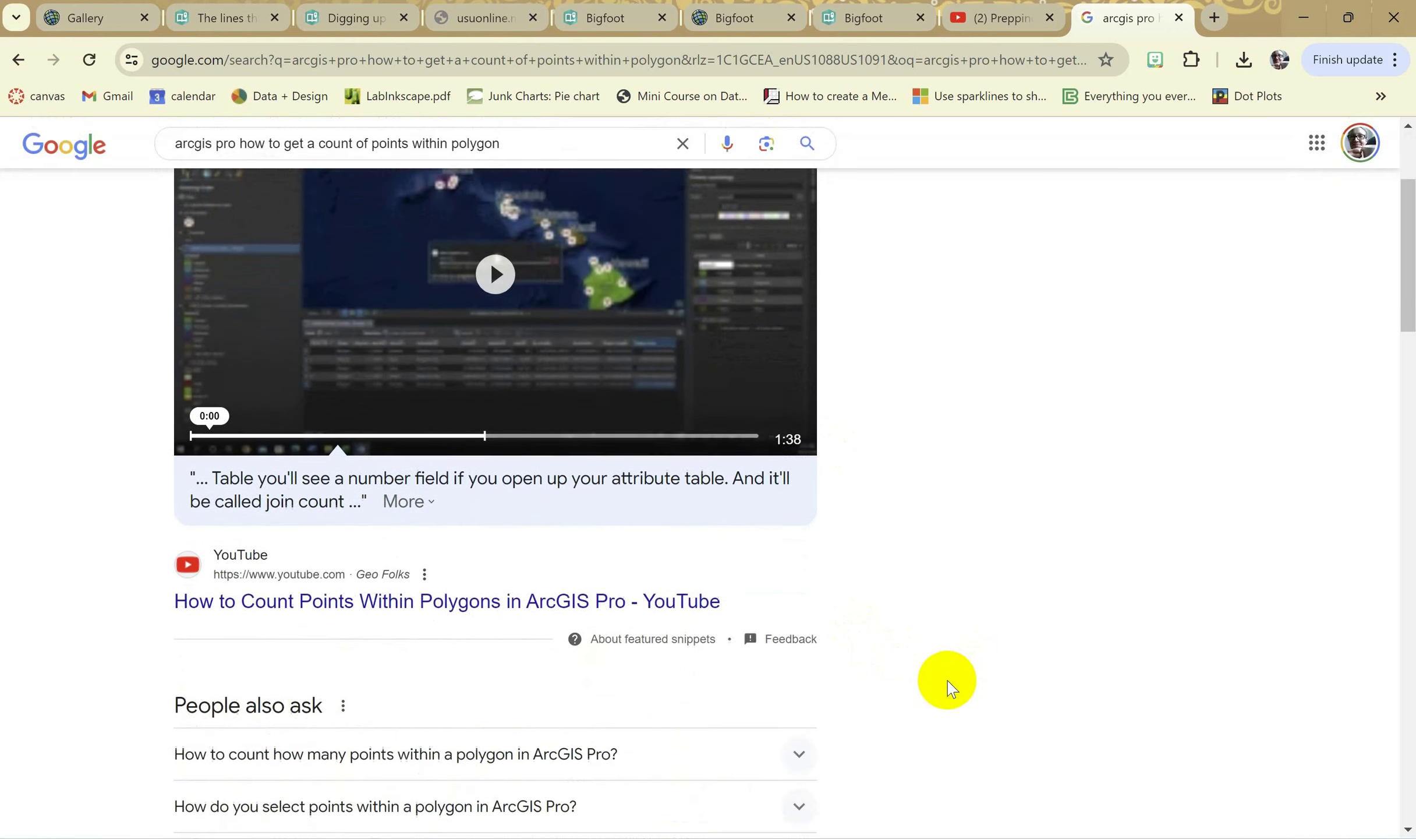
scroll(506, 592, "down", 4)
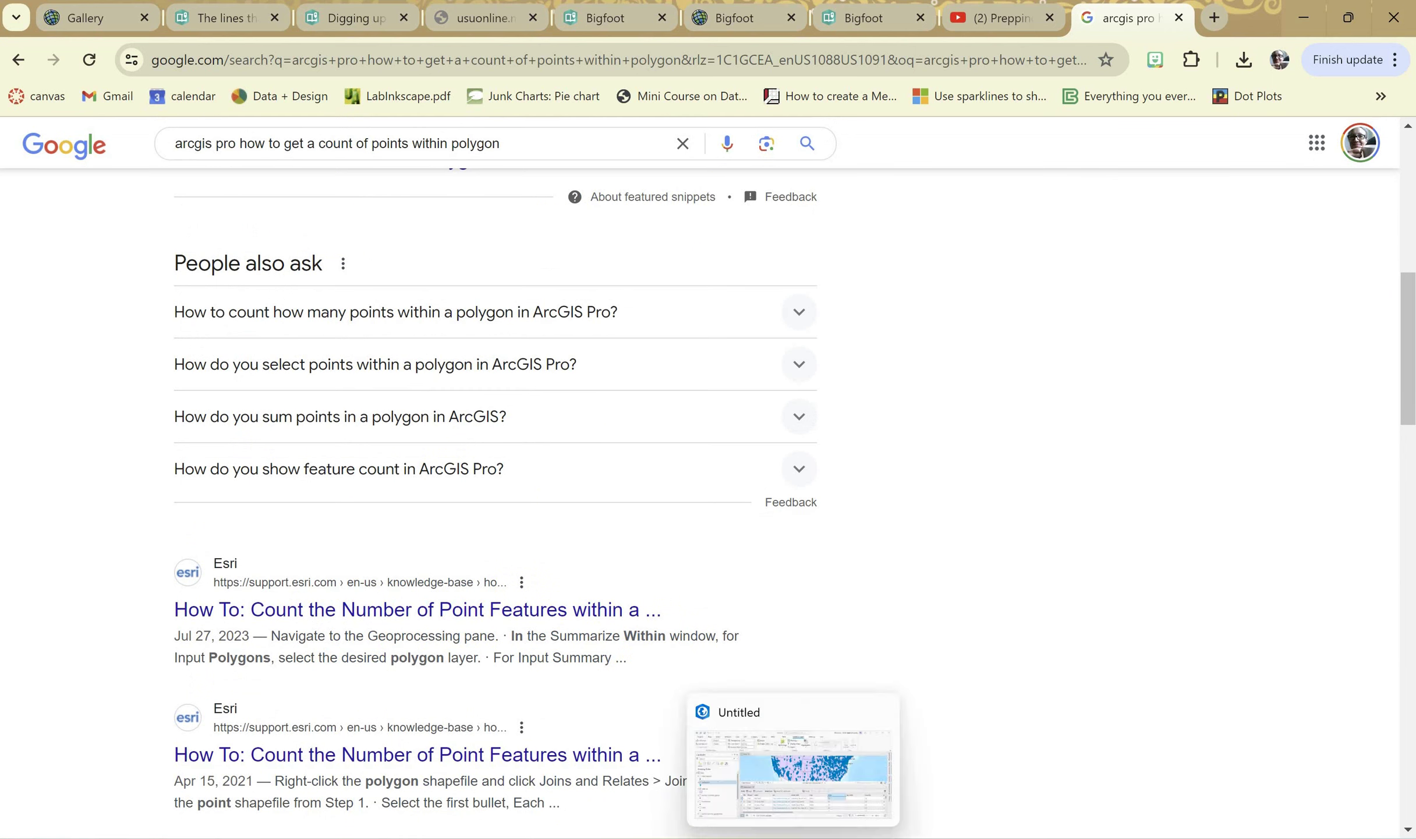
- Switch back to ArcGIS Pro and open the Summarize Within geoprocessing tool from the Analysis Tools
left_click(792, 757)
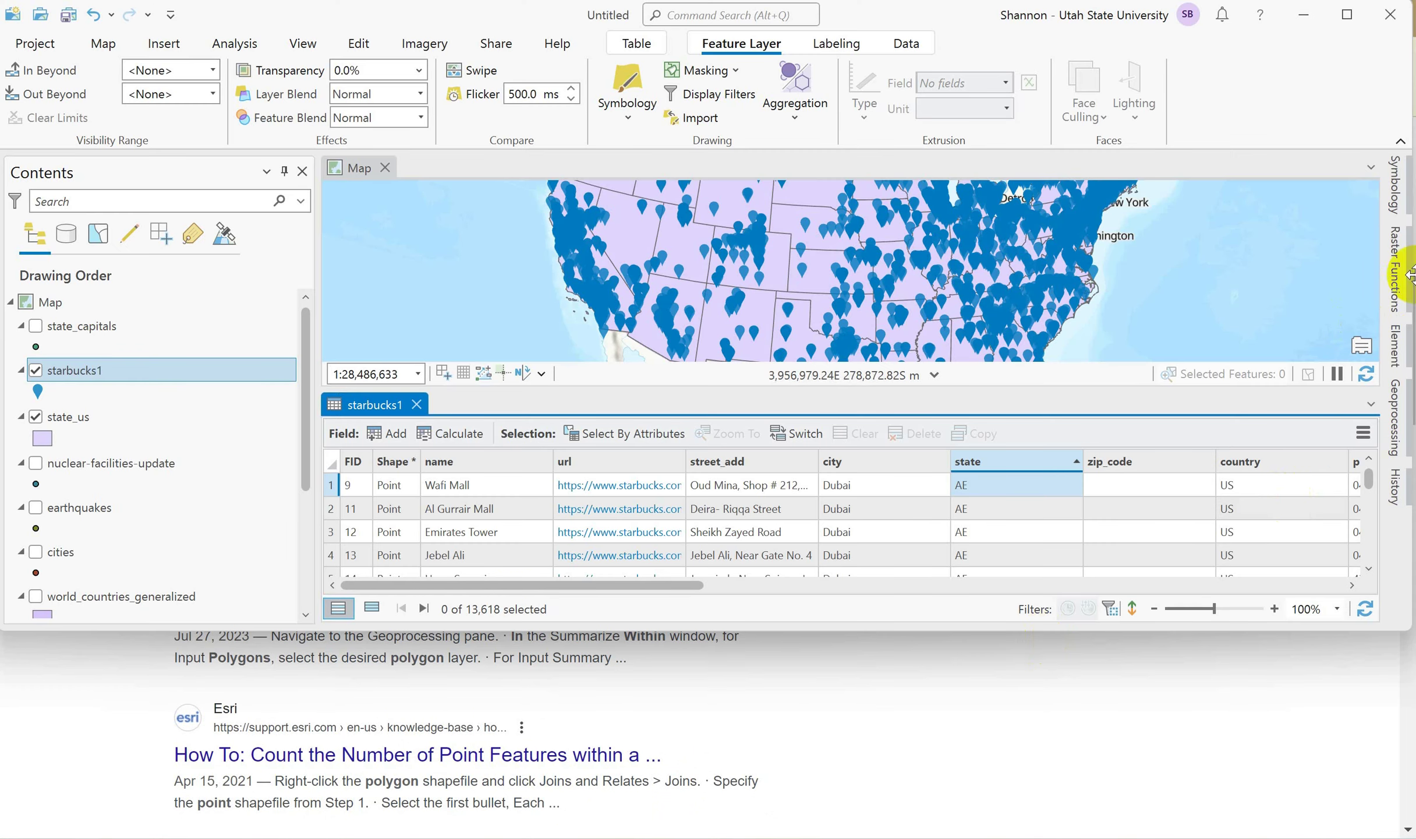
left_click(1393, 431)
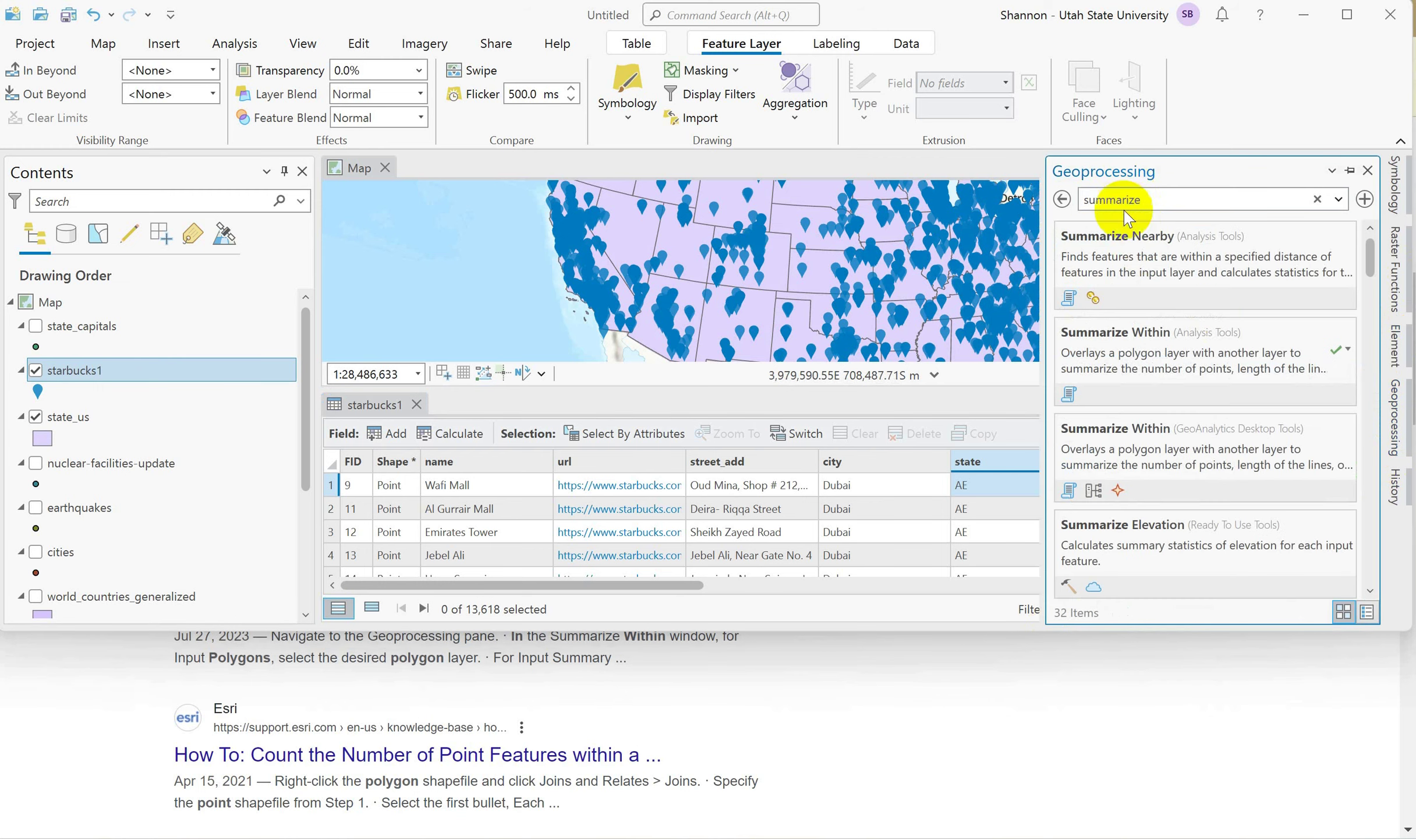
left_click(1152, 338)
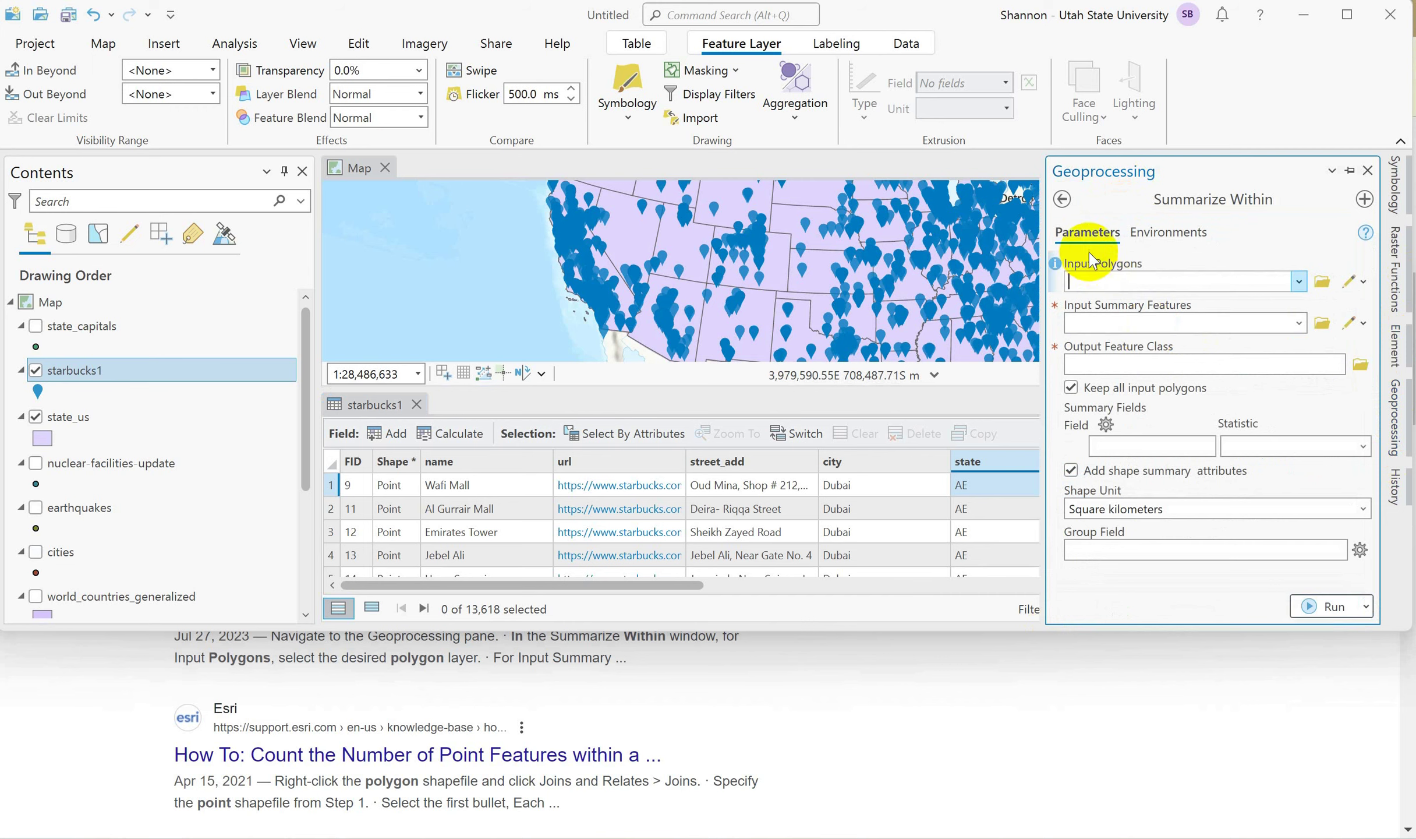
left_click(1062, 198)
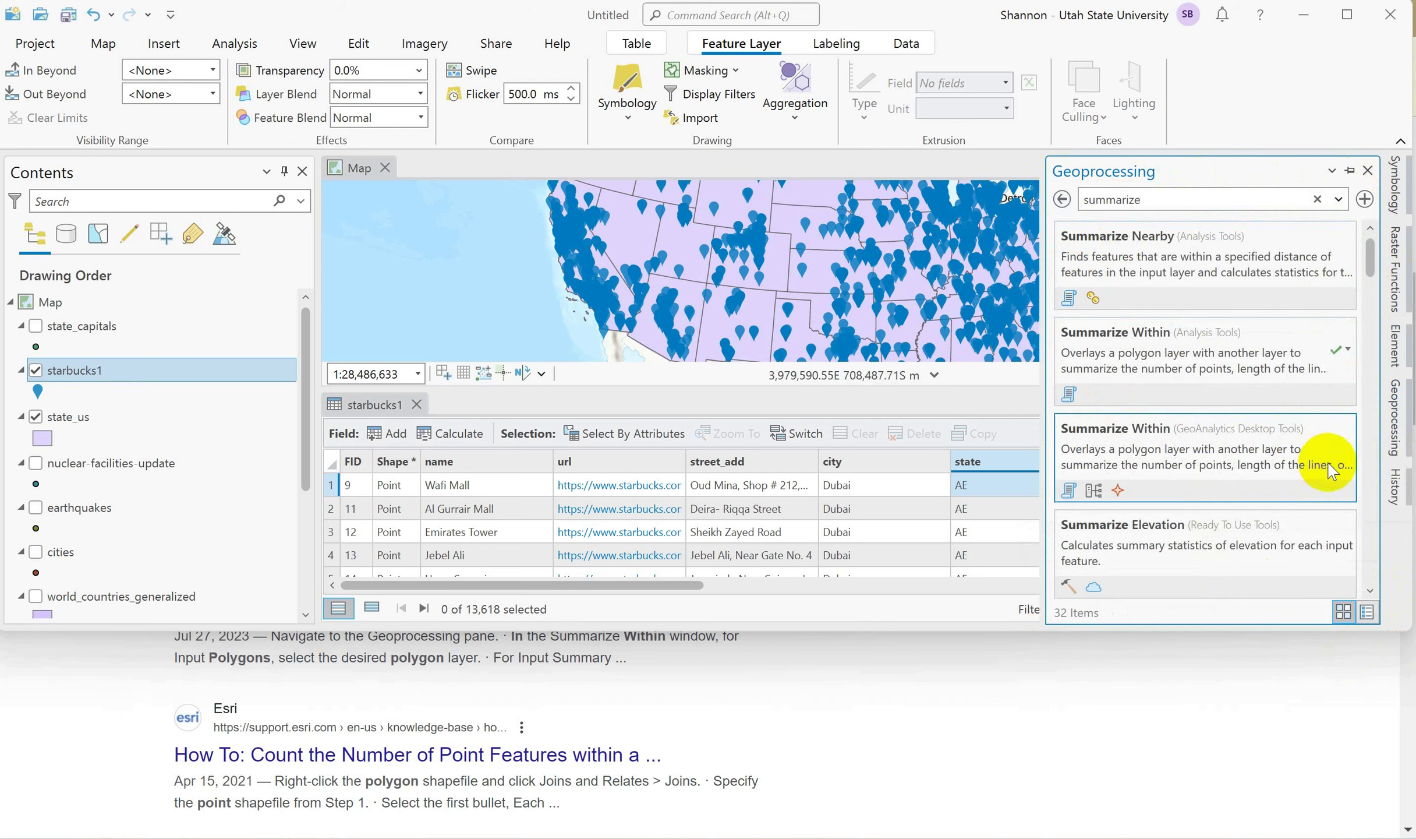
mouse_move(1332, 470)
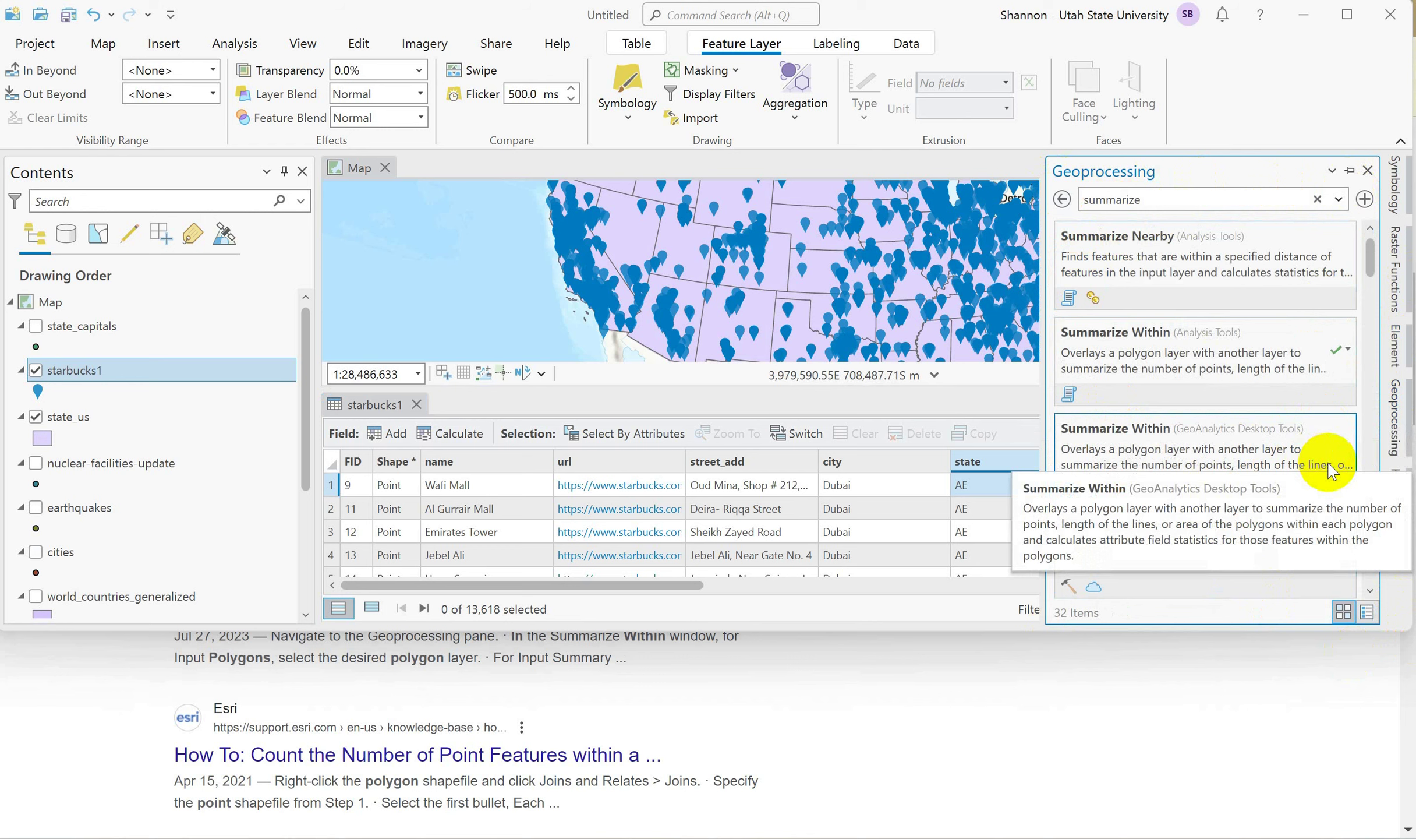
left_click(1325, 431)
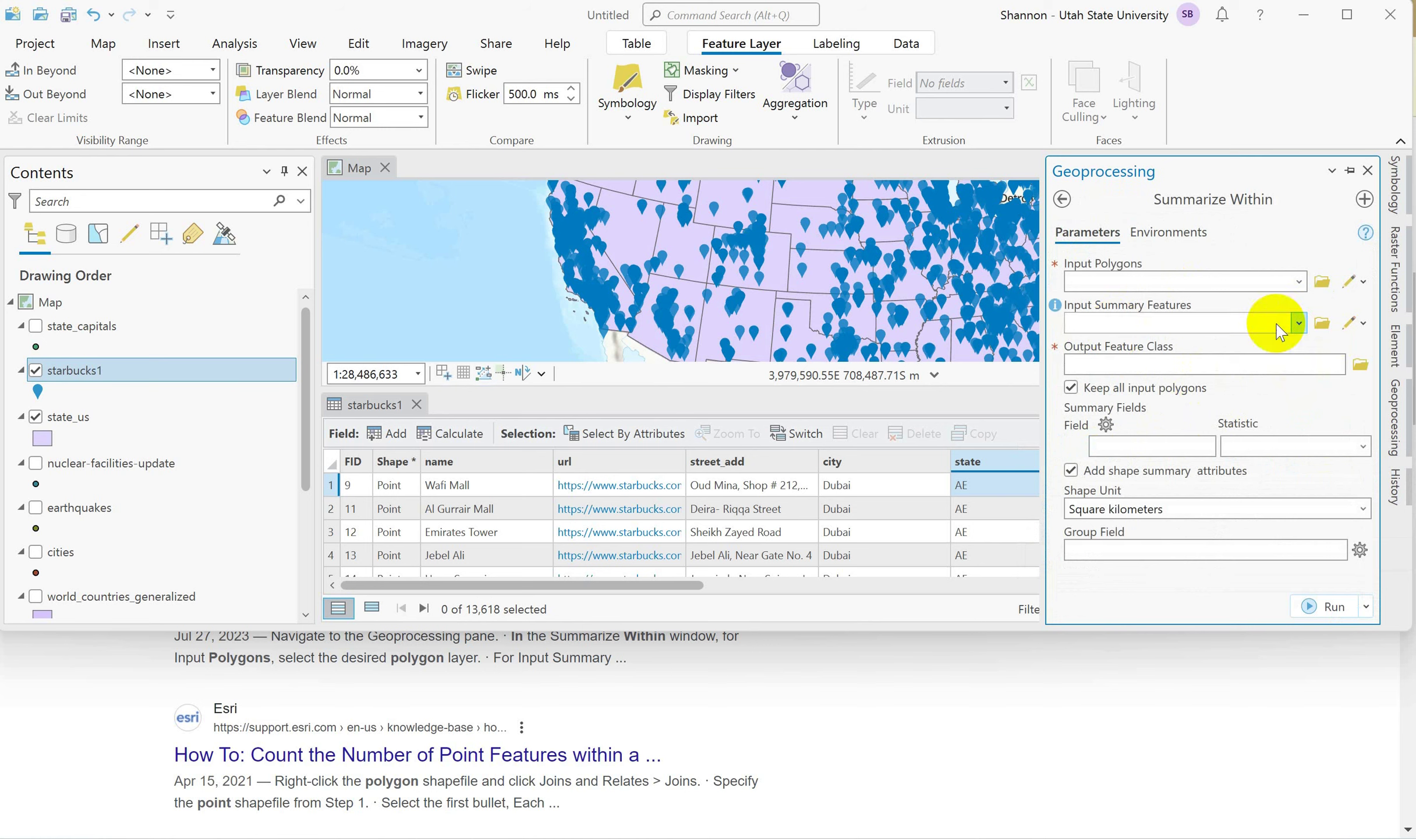
- Run Summarize Within with state_us as input polygons, starbucks1 as summary features and state_us_SummarizeWithin1 as output, and view the run details
left_click(1298, 283)
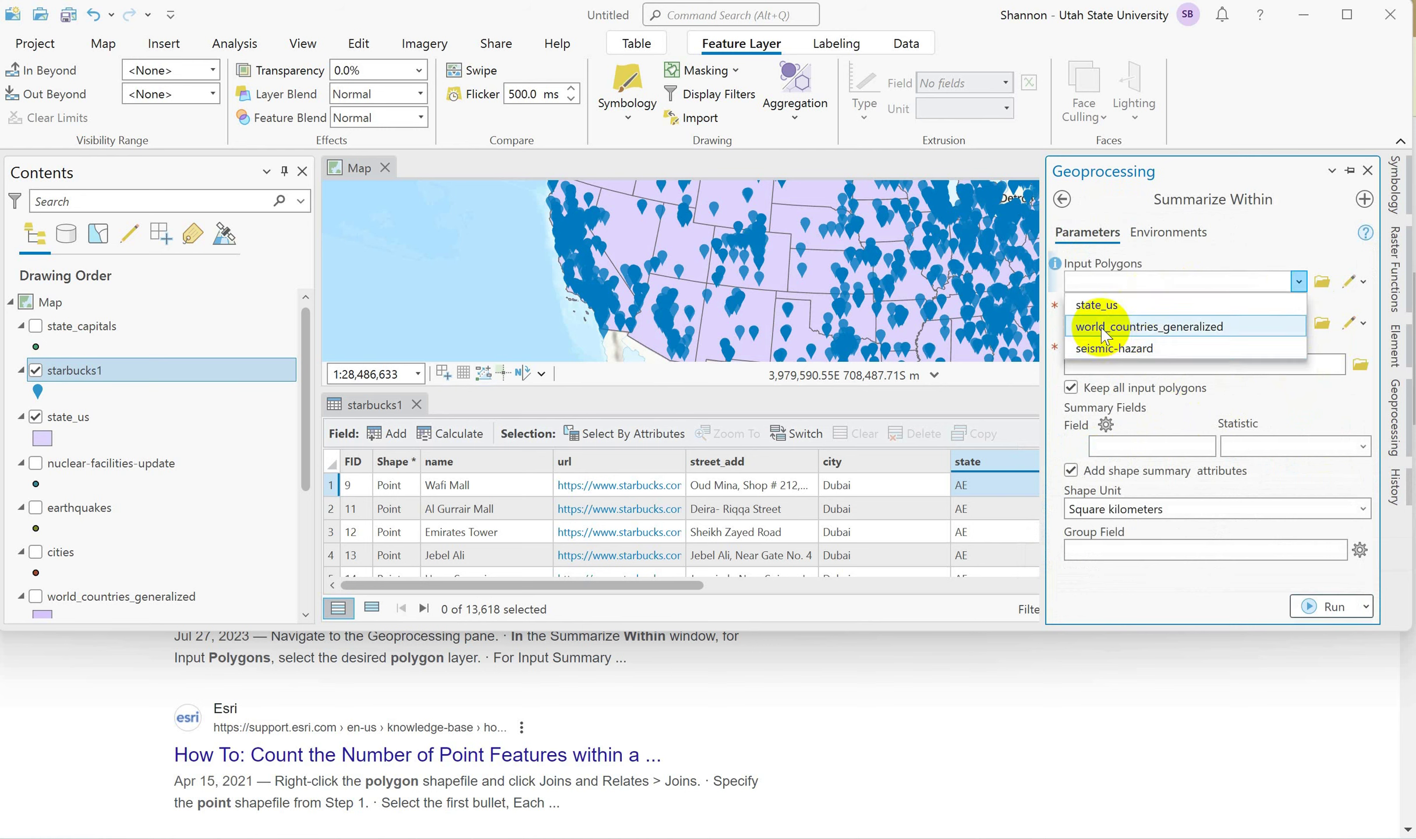
left_click(1095, 305)
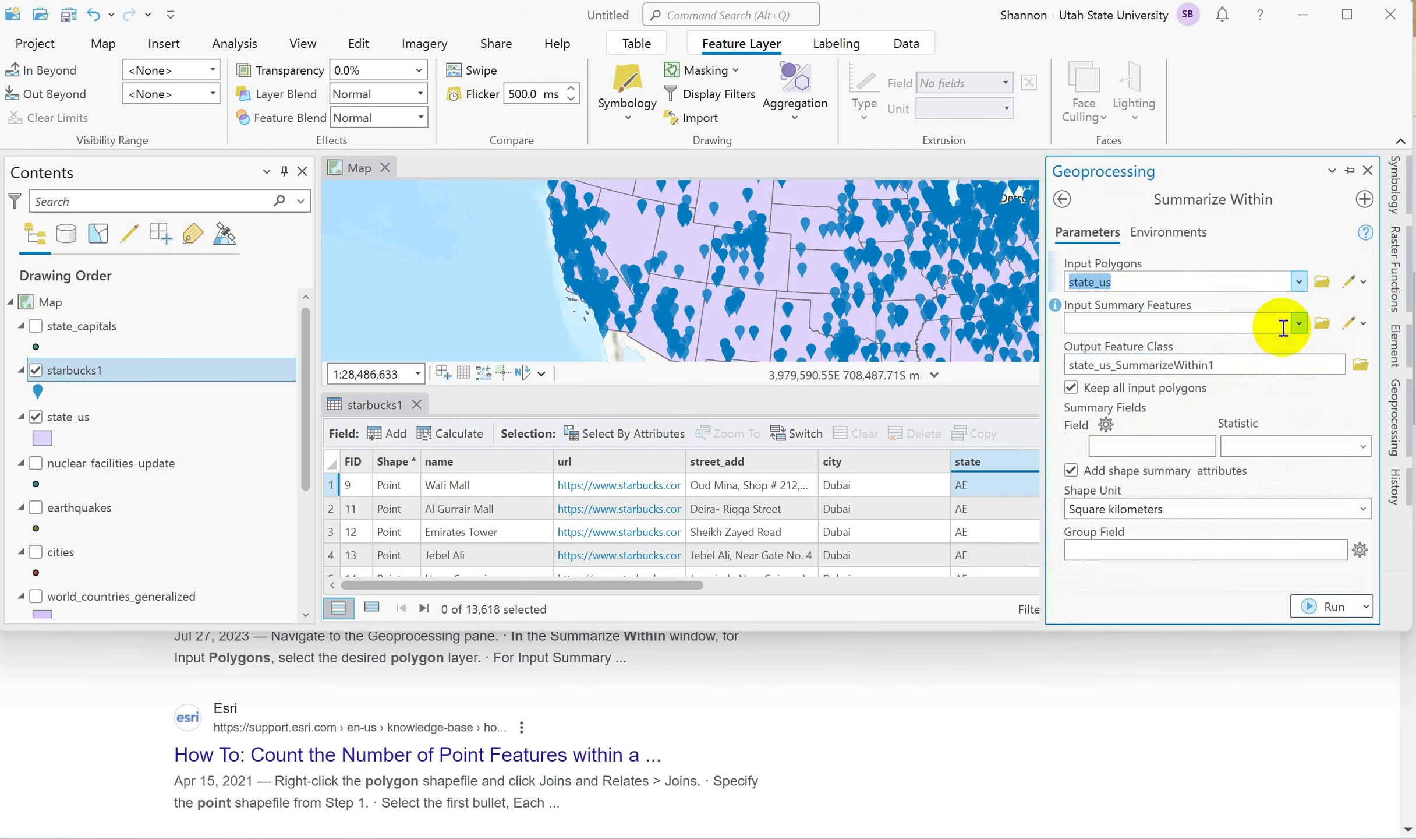
left_click(1300, 323)
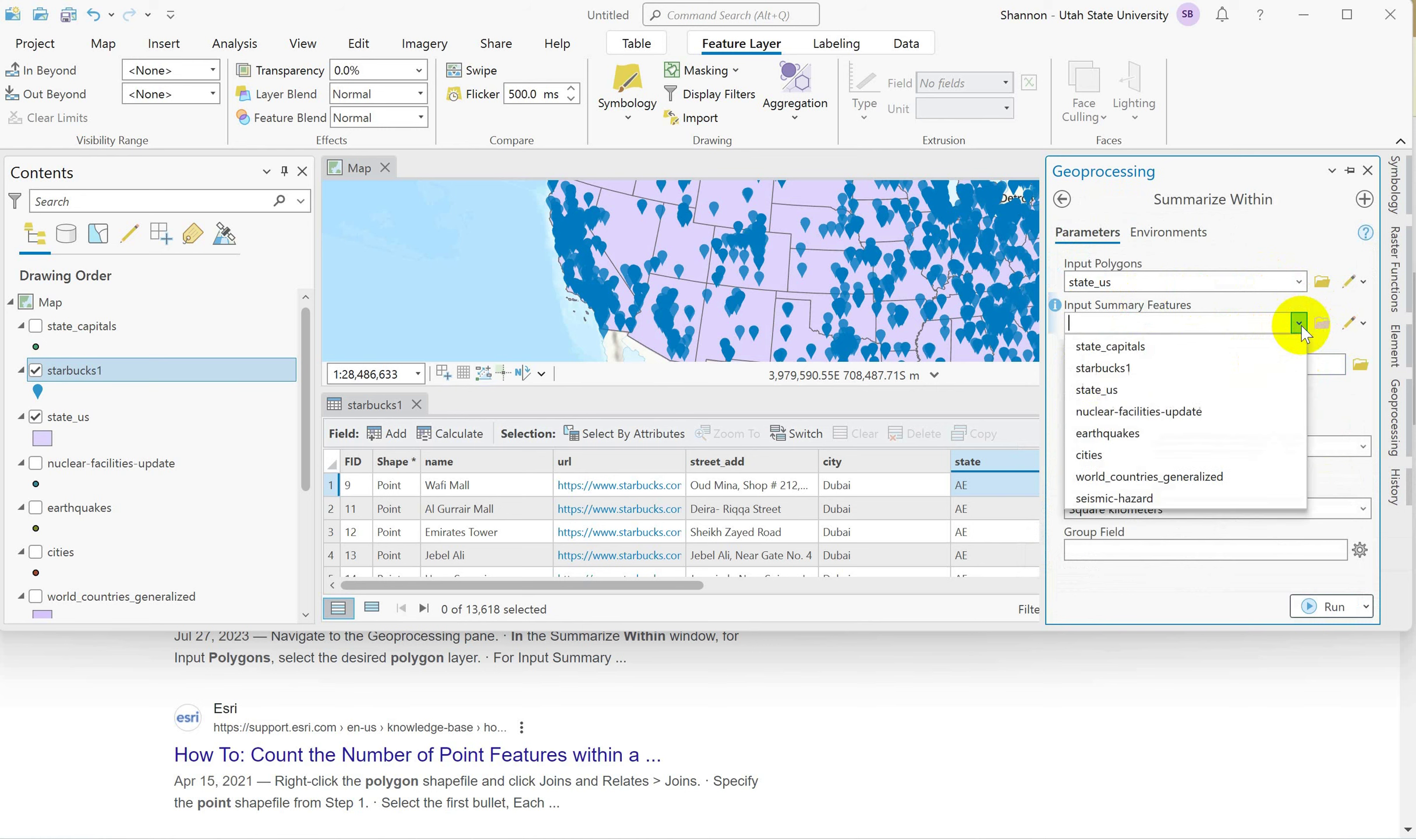
left_click(1112, 369)
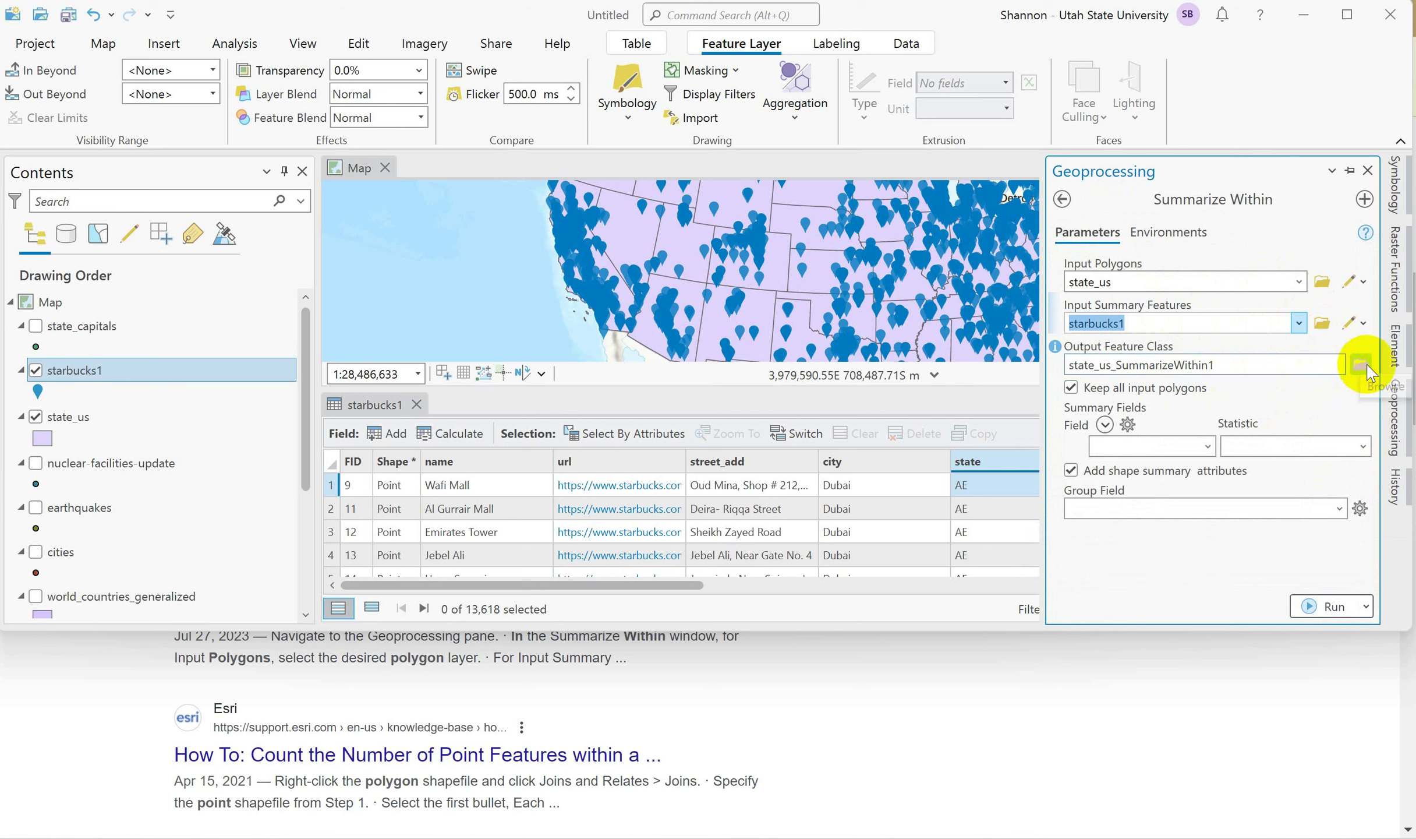
left_click(1329, 607)
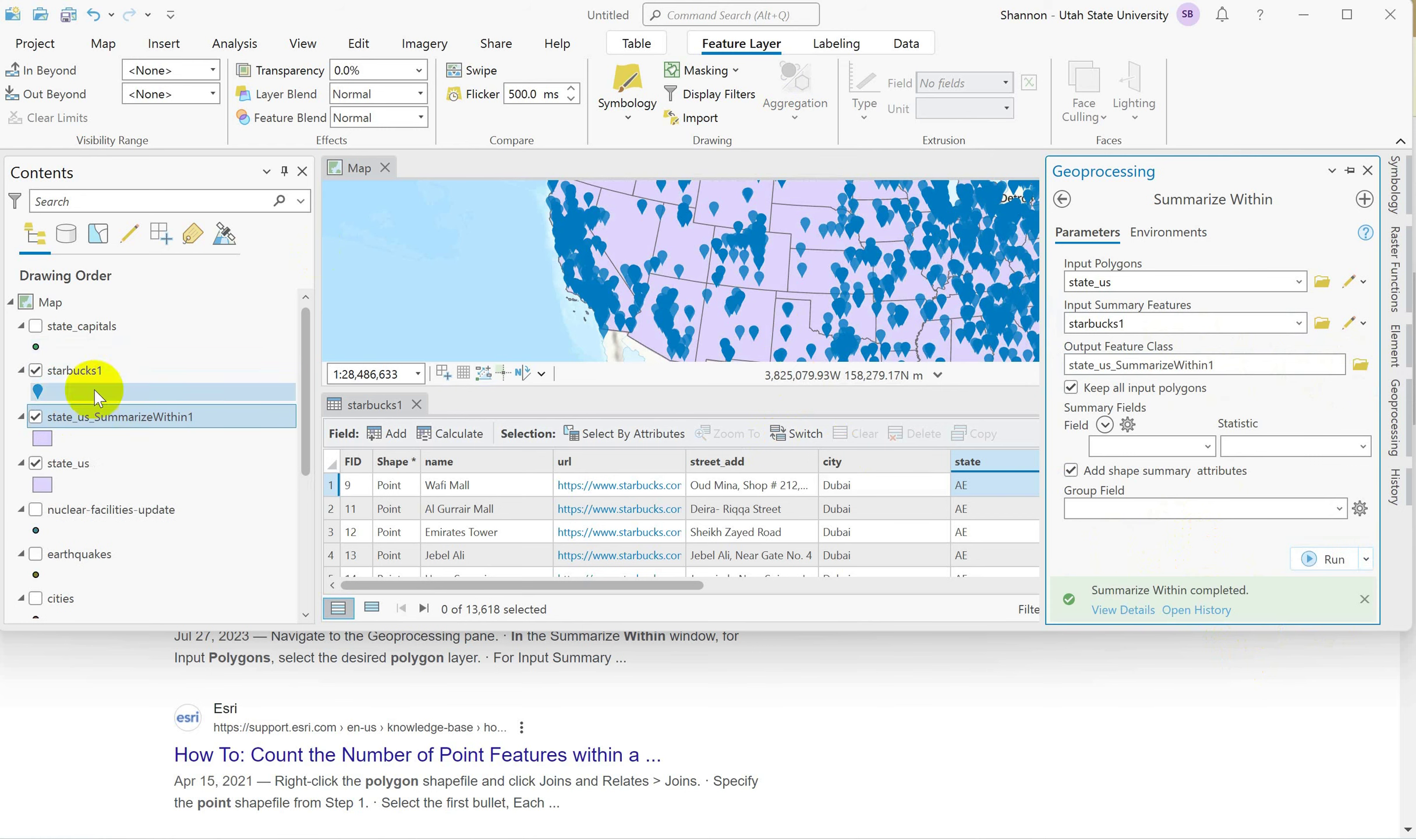
left_click(1123, 609)
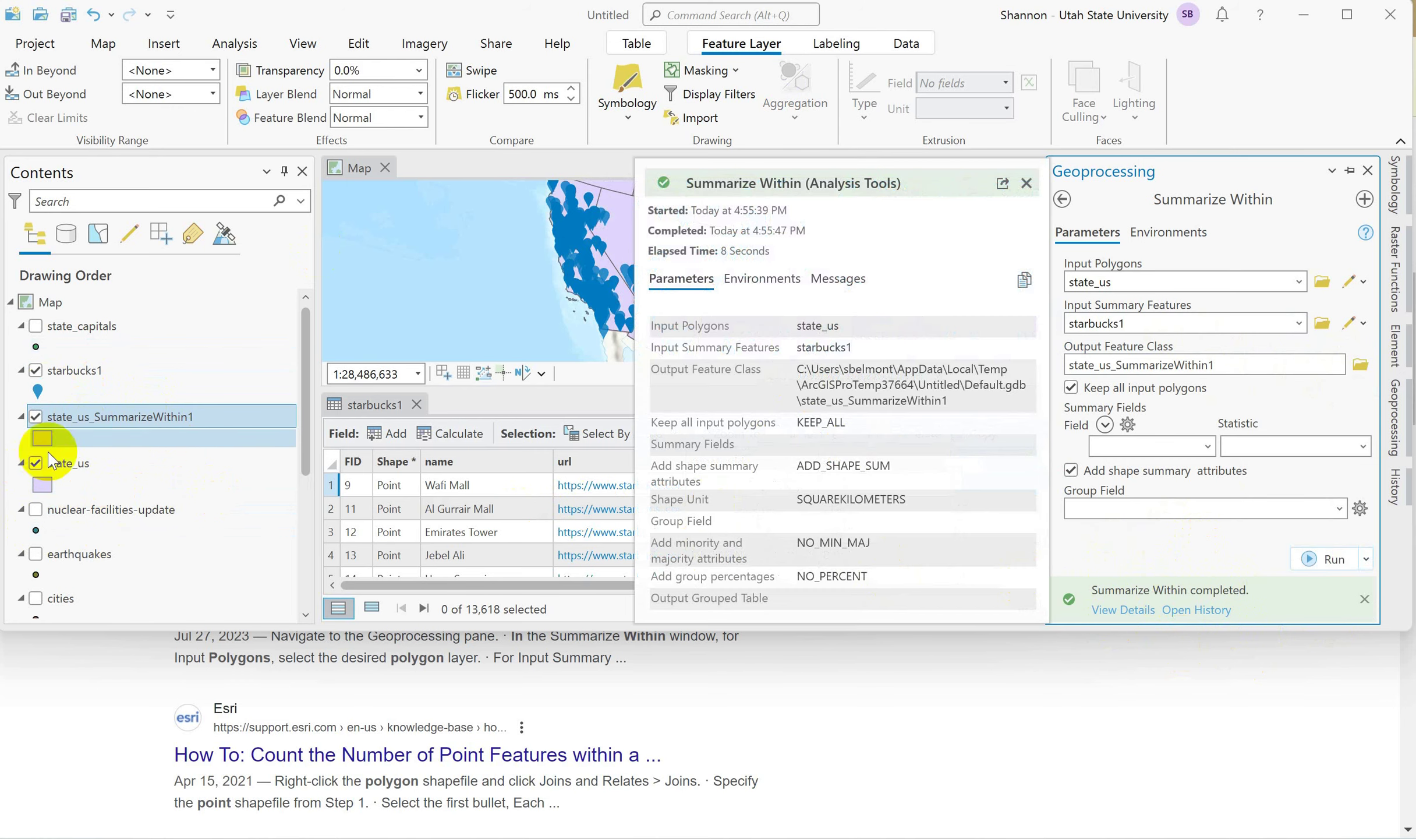
- Turn off the original state_us layer, keeping the summarized states layer on
left_click(69, 424)
left_click(74, 469, "ctrl")
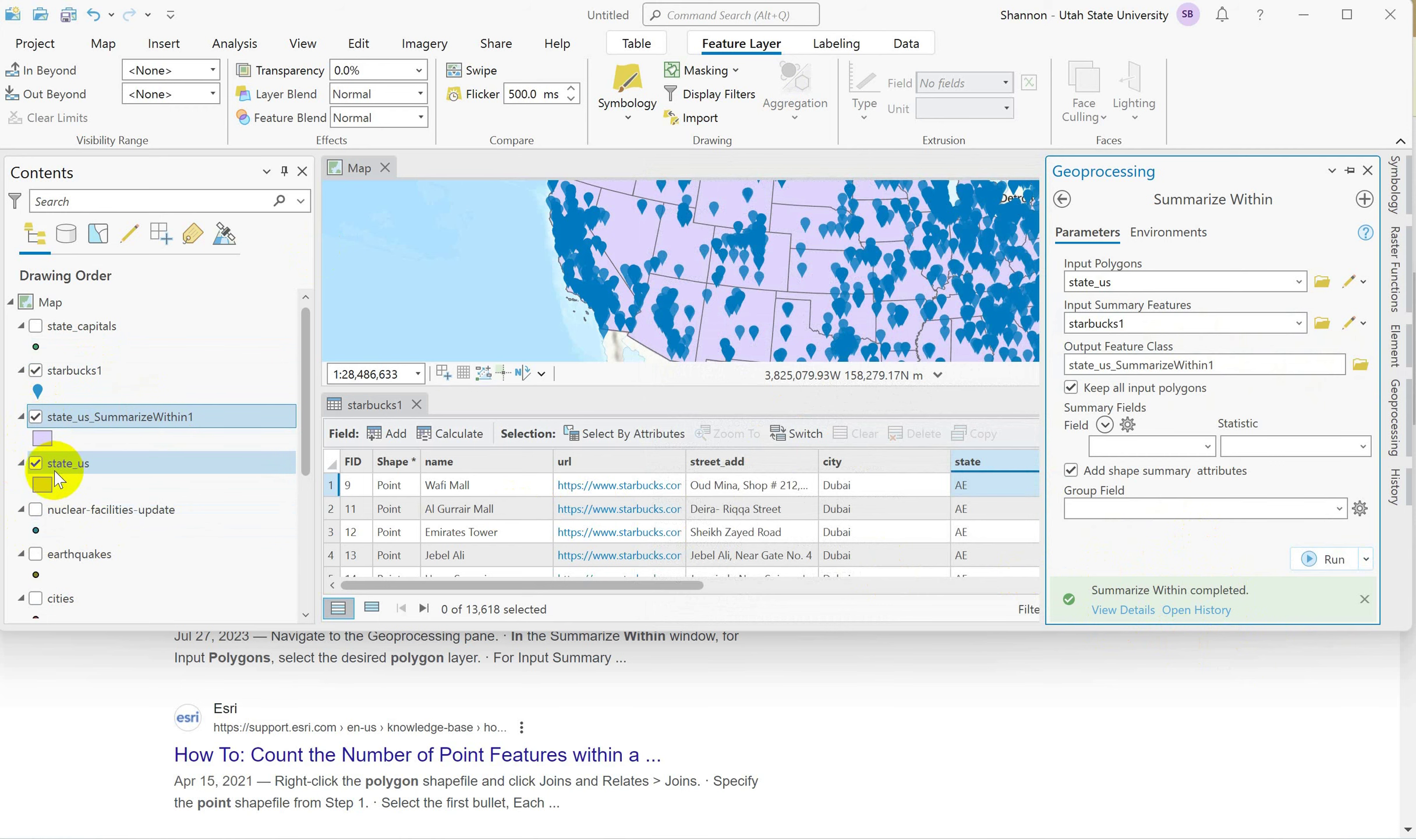
left_click(36, 464)
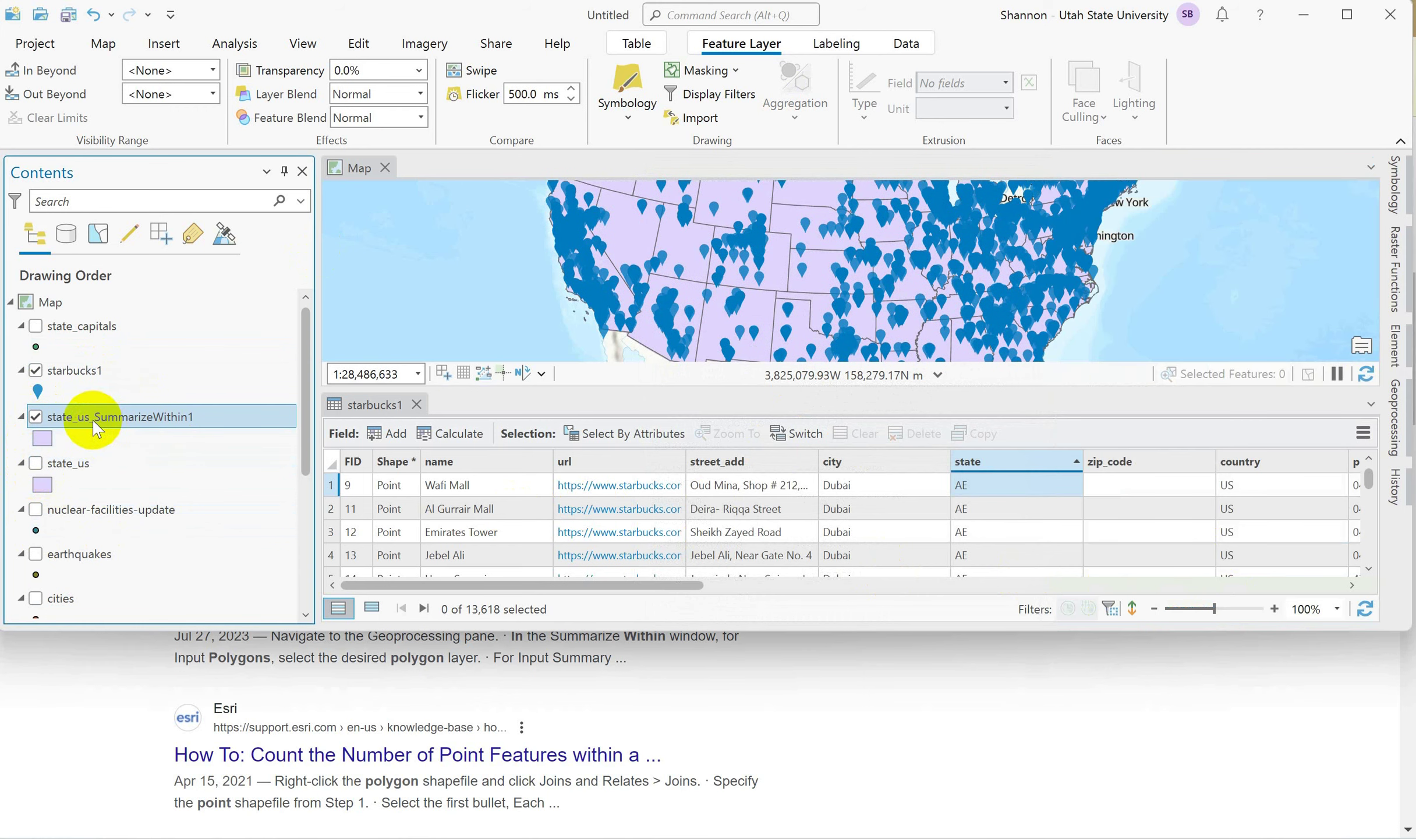
- Open the attribute table of the state_us_SummarizeWithin1 layer and examine its Count of Points field
right_click(93, 427)
left_click(172, 121)
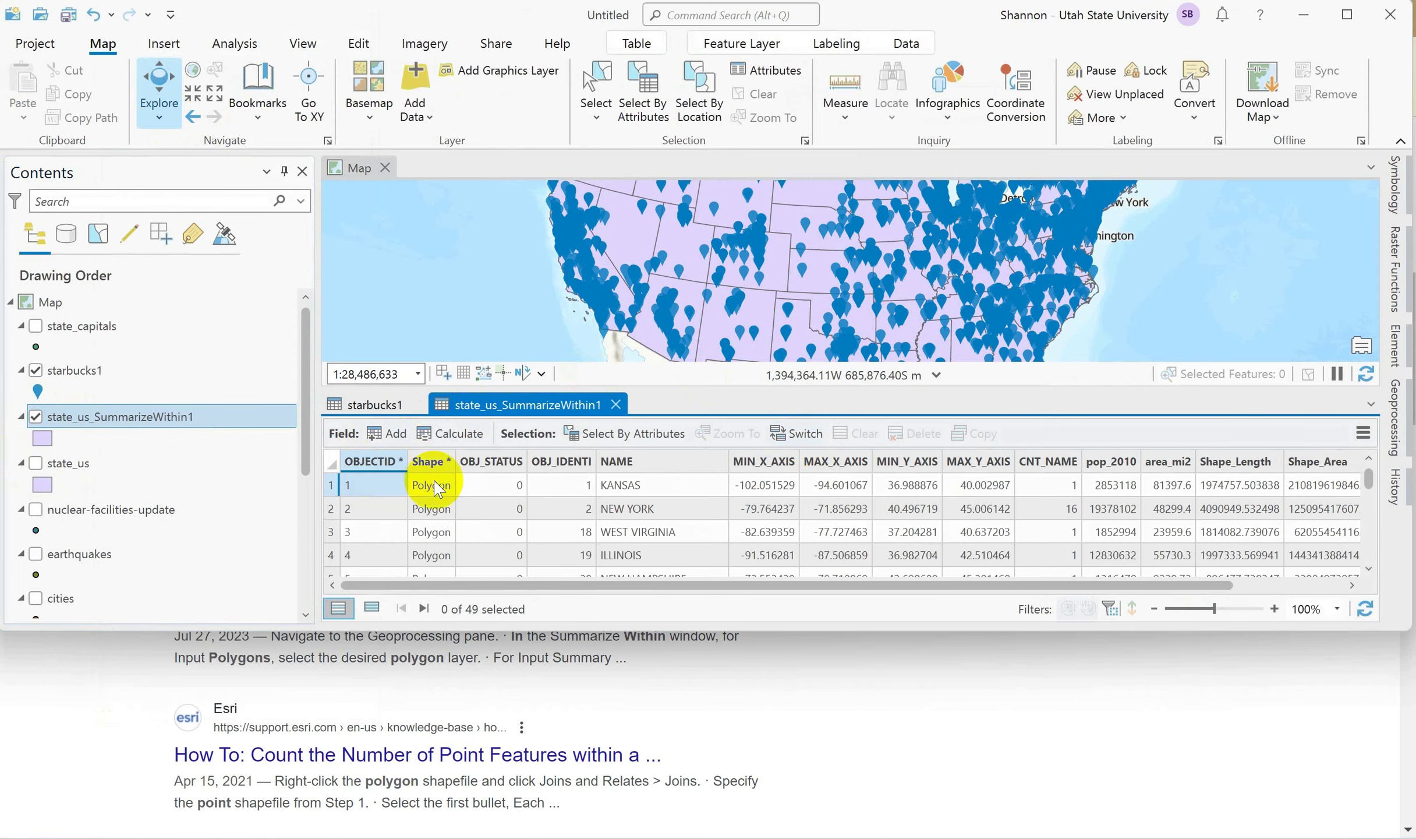
left_click_drag(790, 582, 1048, 582)
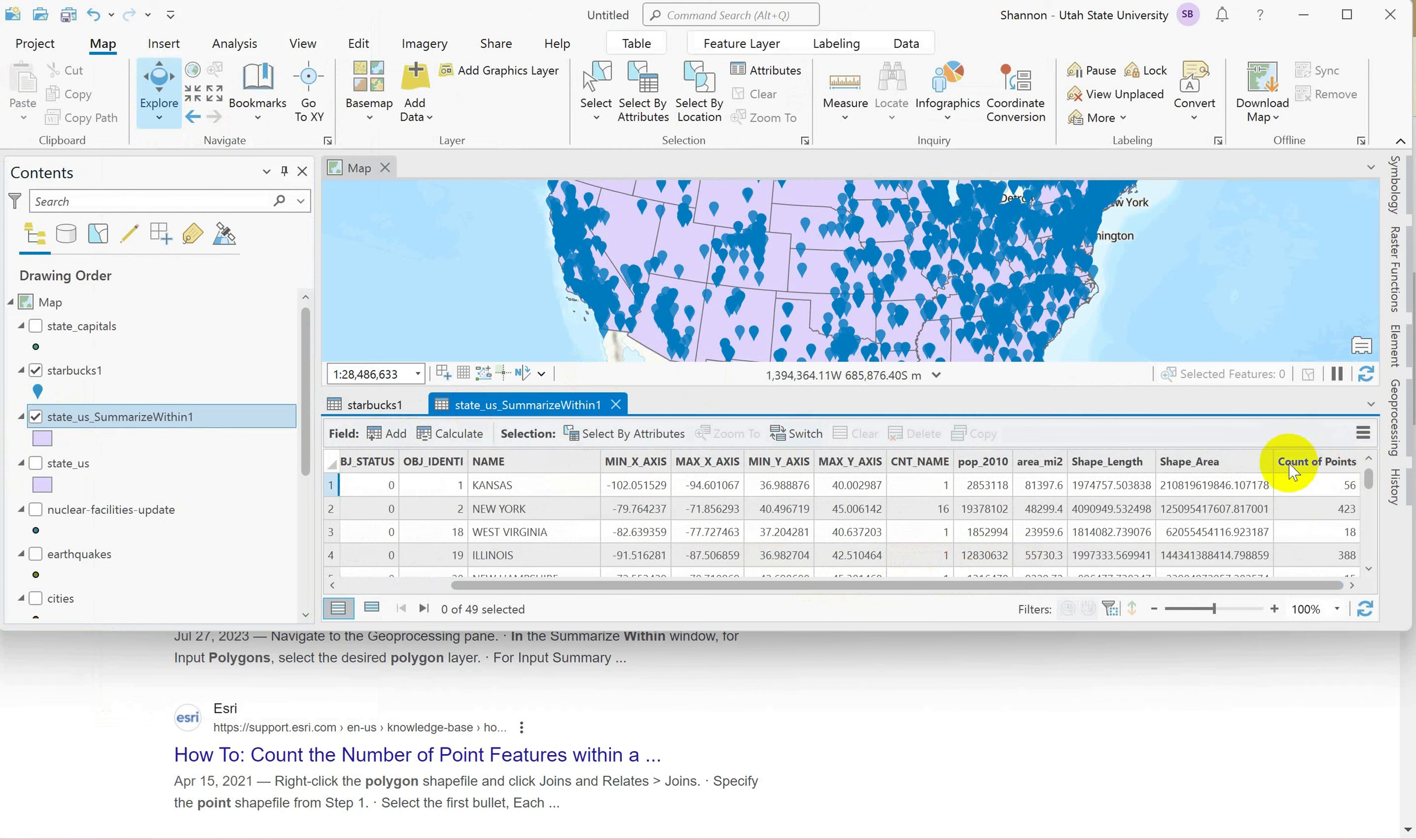
- Sort the summarized states table by Count of Points in ascending order and select its first record
right_click(1327, 469)
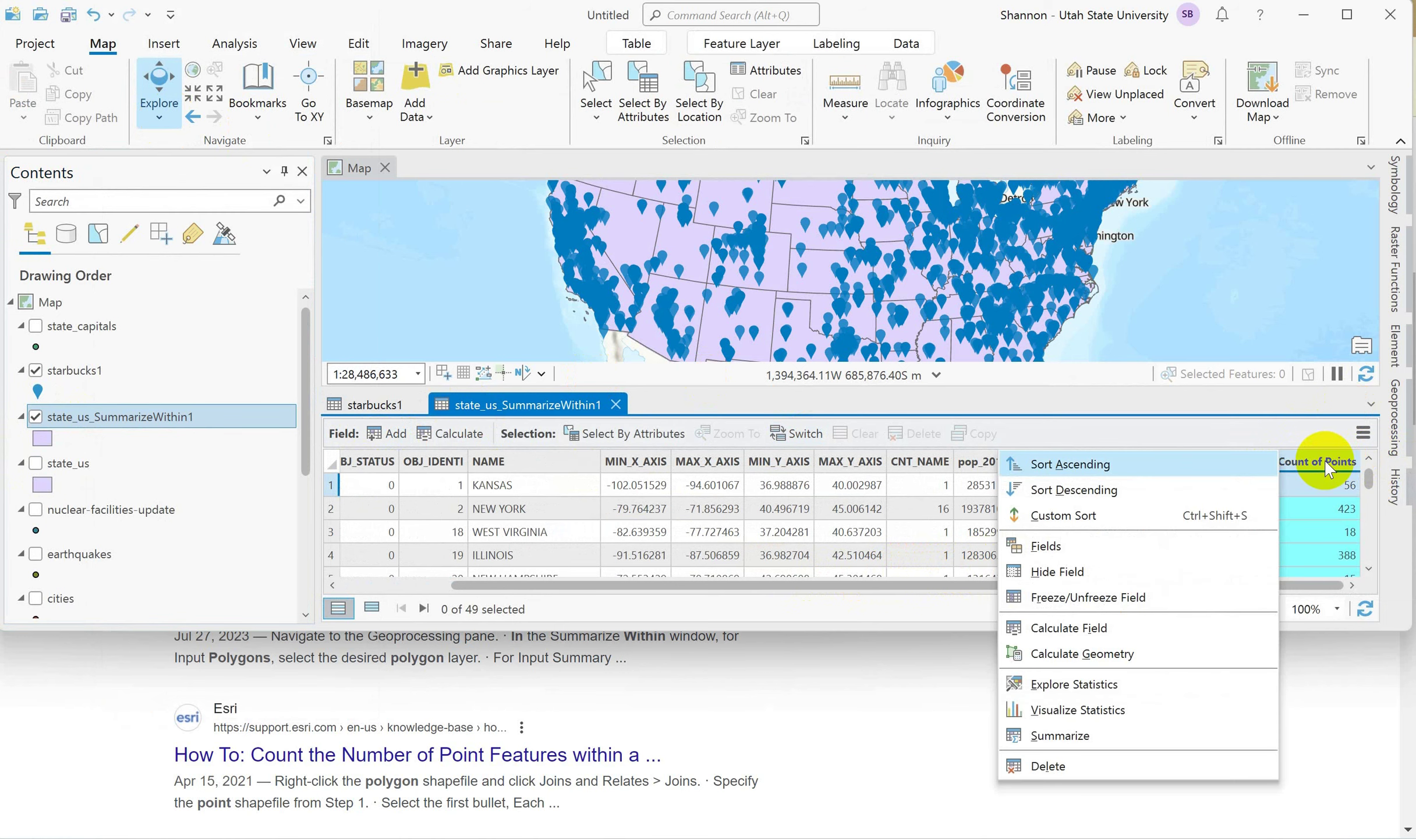
left_click(1094, 465)
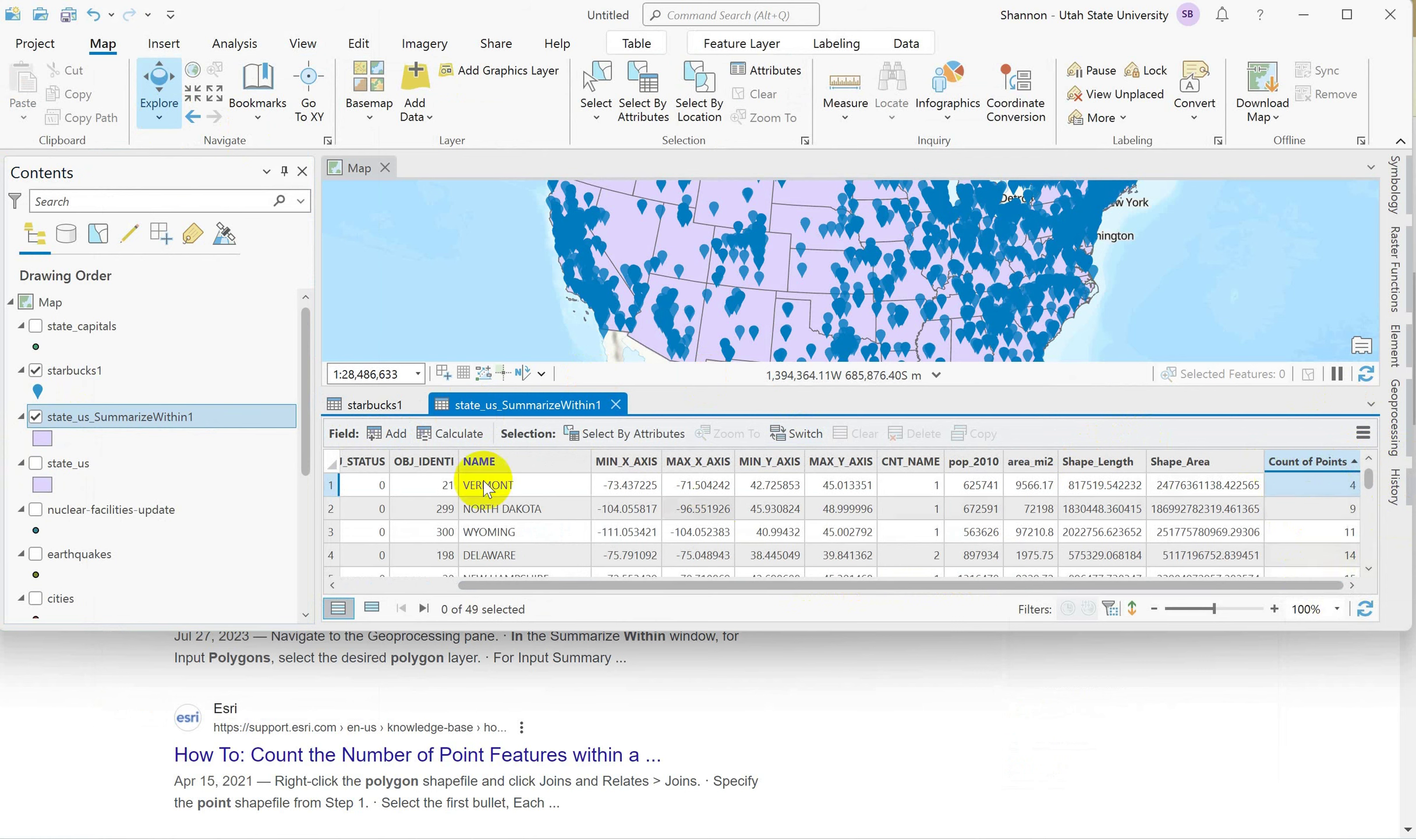
left_click(333, 485)
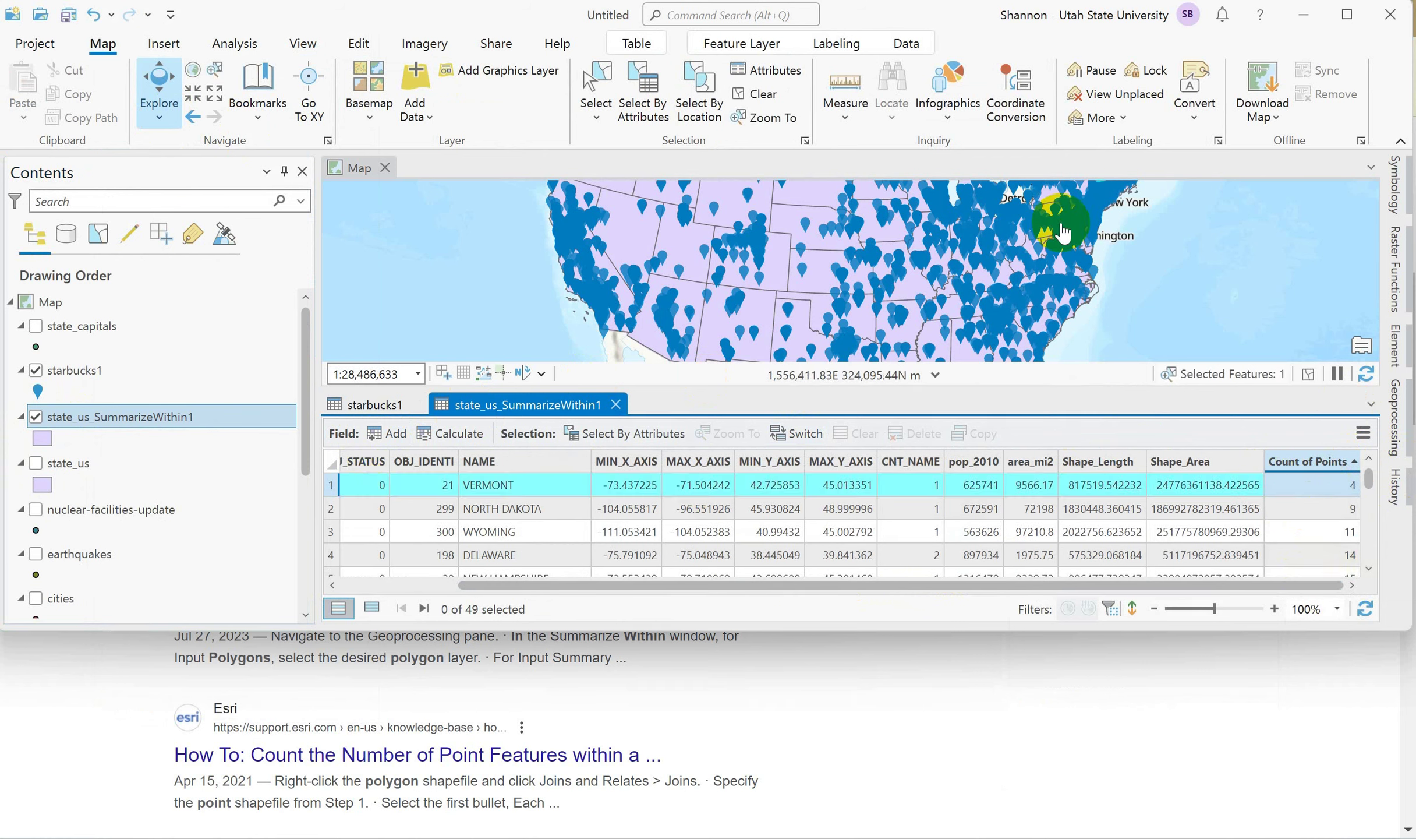
- Zoom the map to the selected Vermont record and examine the Starbucks points inside the state
scroll(963, 280, "down", 1)
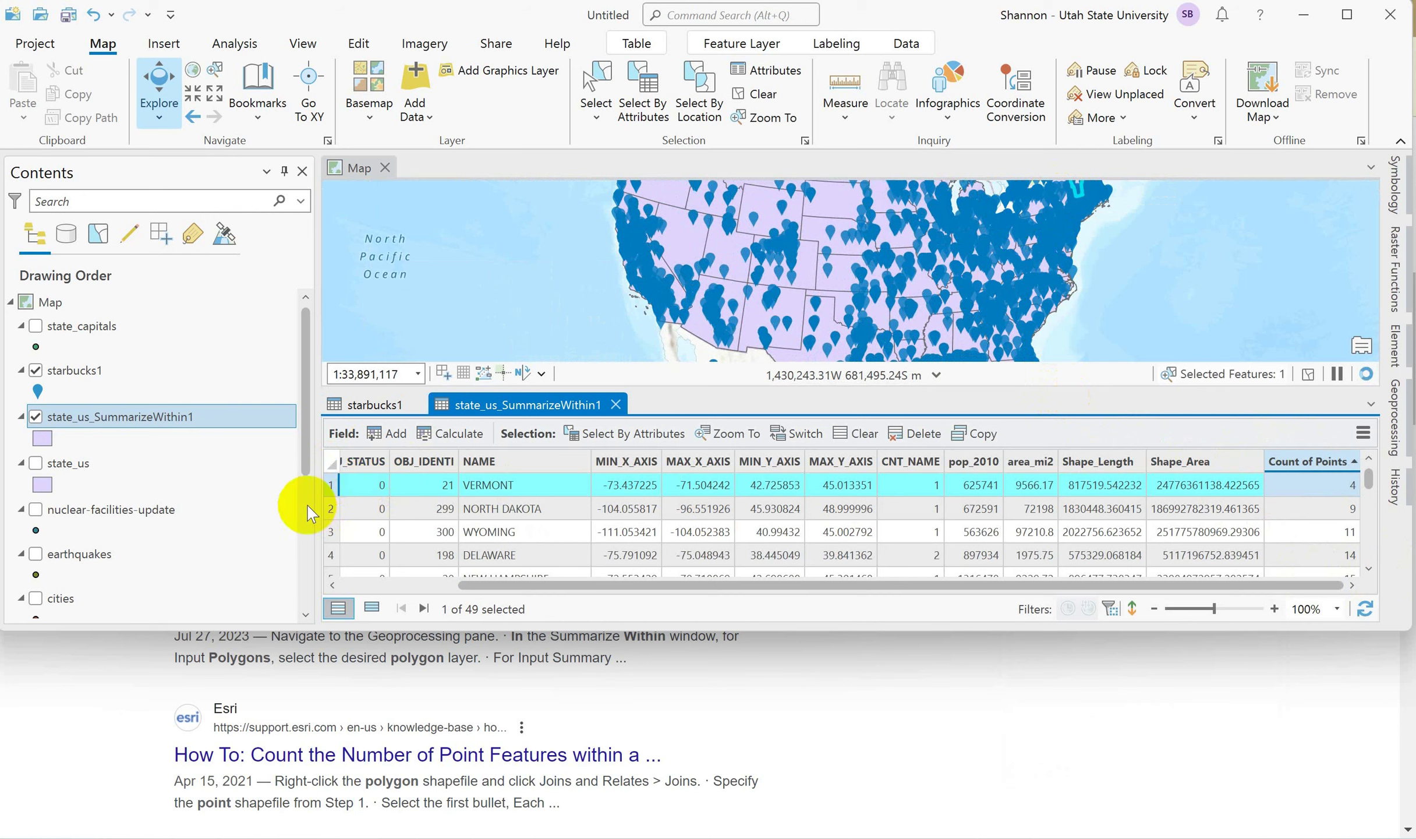
right_click(330, 491)
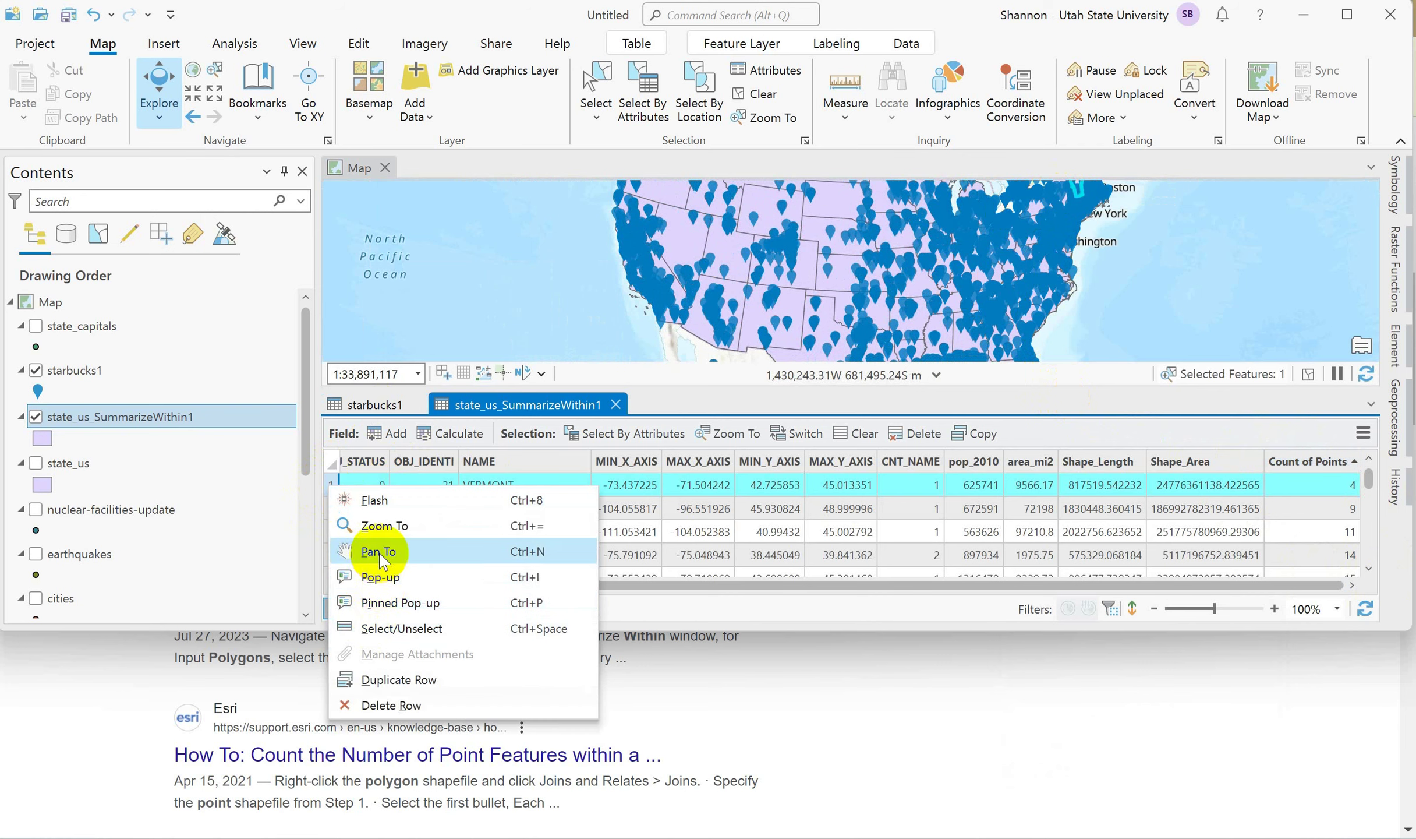
left_click(379, 528)
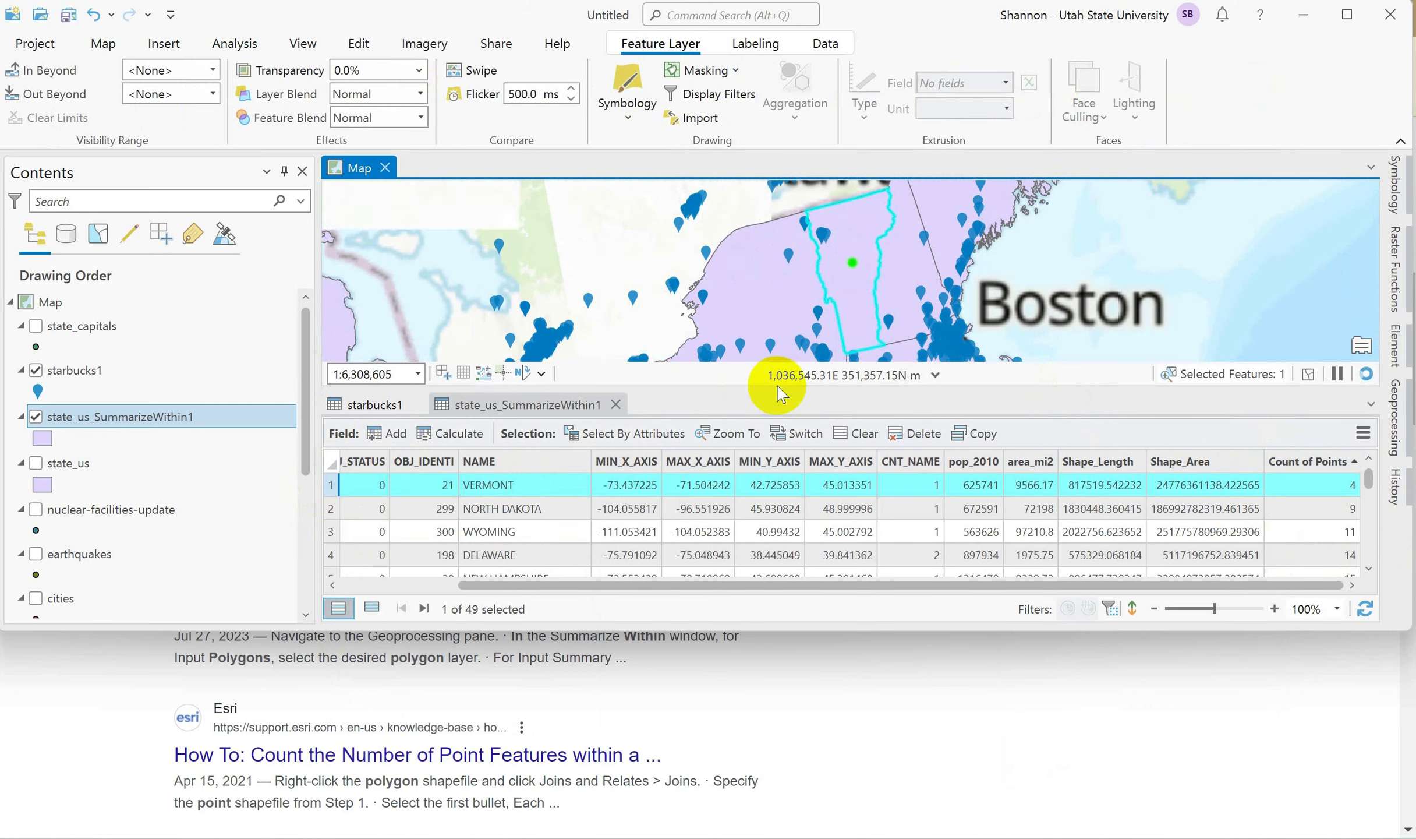
scroll(827, 257, "up", 5)
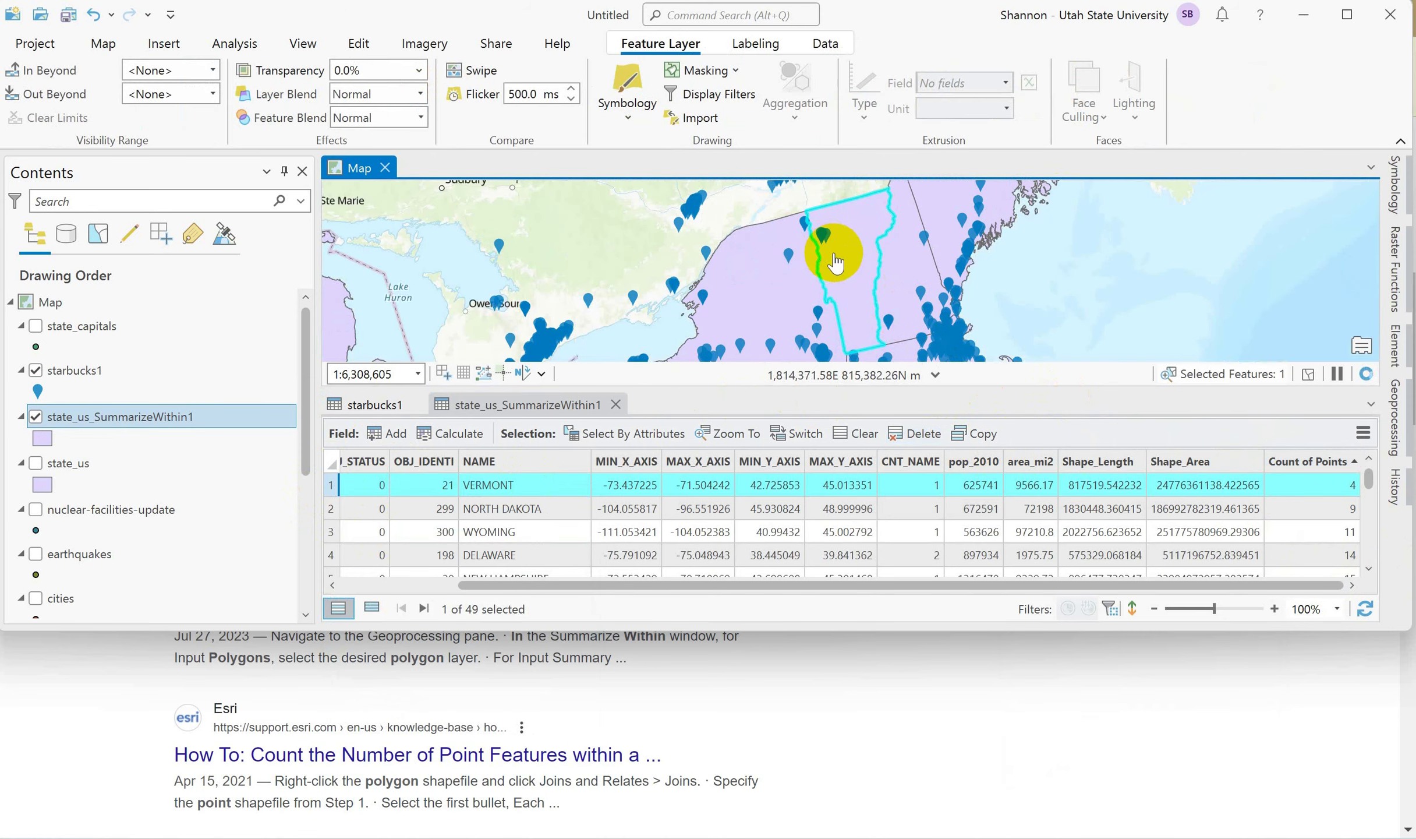
scroll(868, 265, "up", 6)
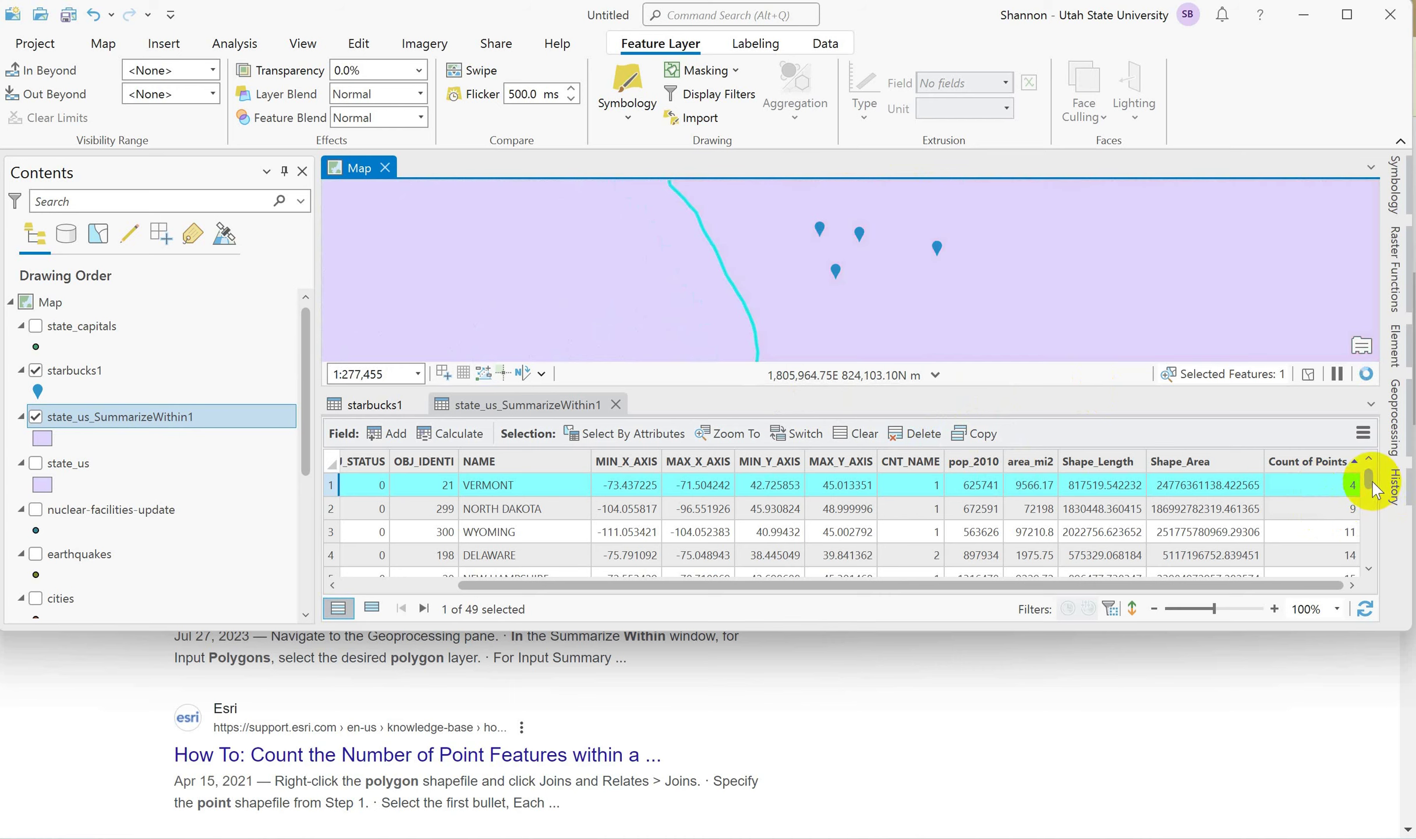
- Look through the sorted table down to its last records to see which states have the highest Count of Points
scroll(1365, 524, "down", 6)
scroll(1373, 562, "down", 8)
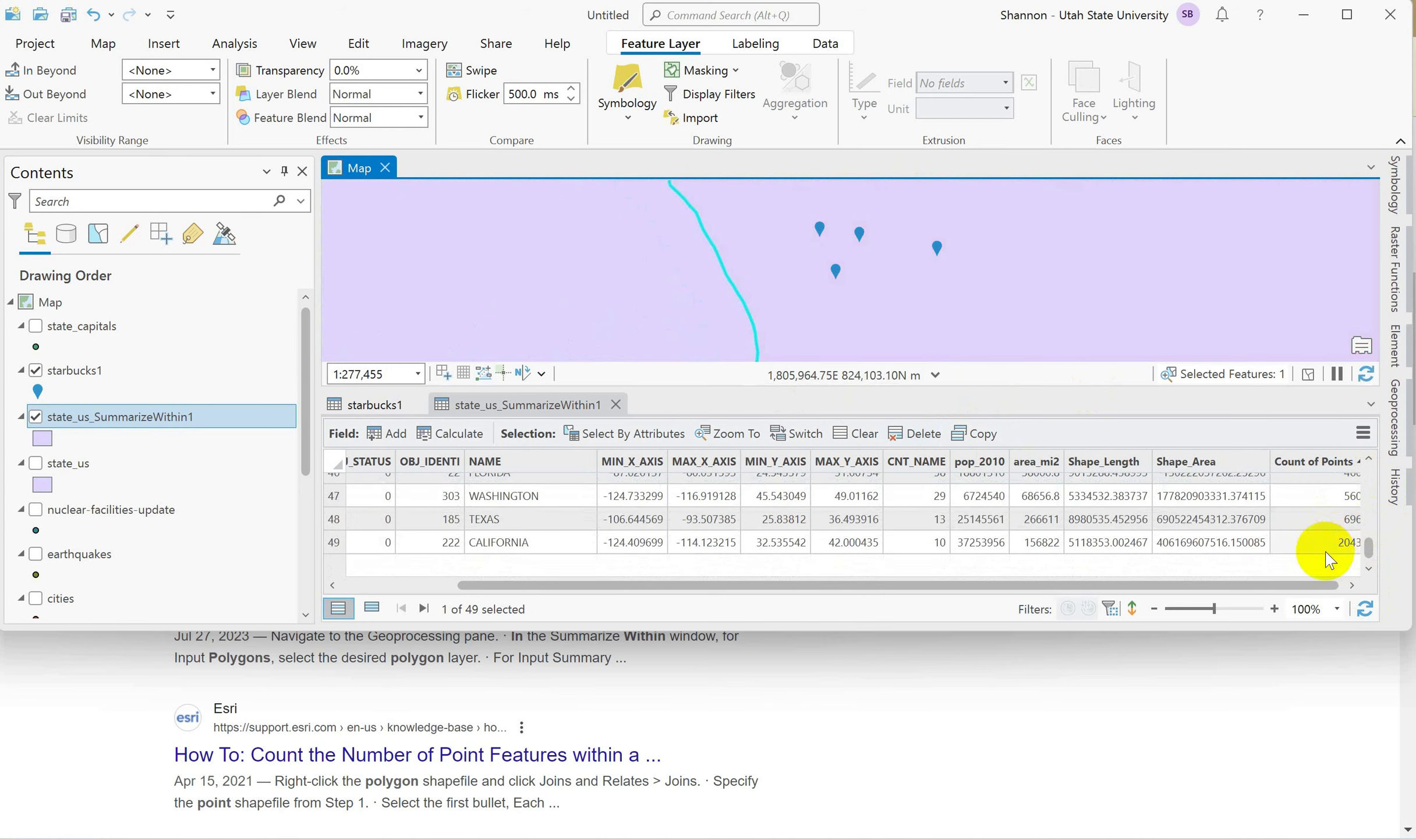
left_click(1352, 585)
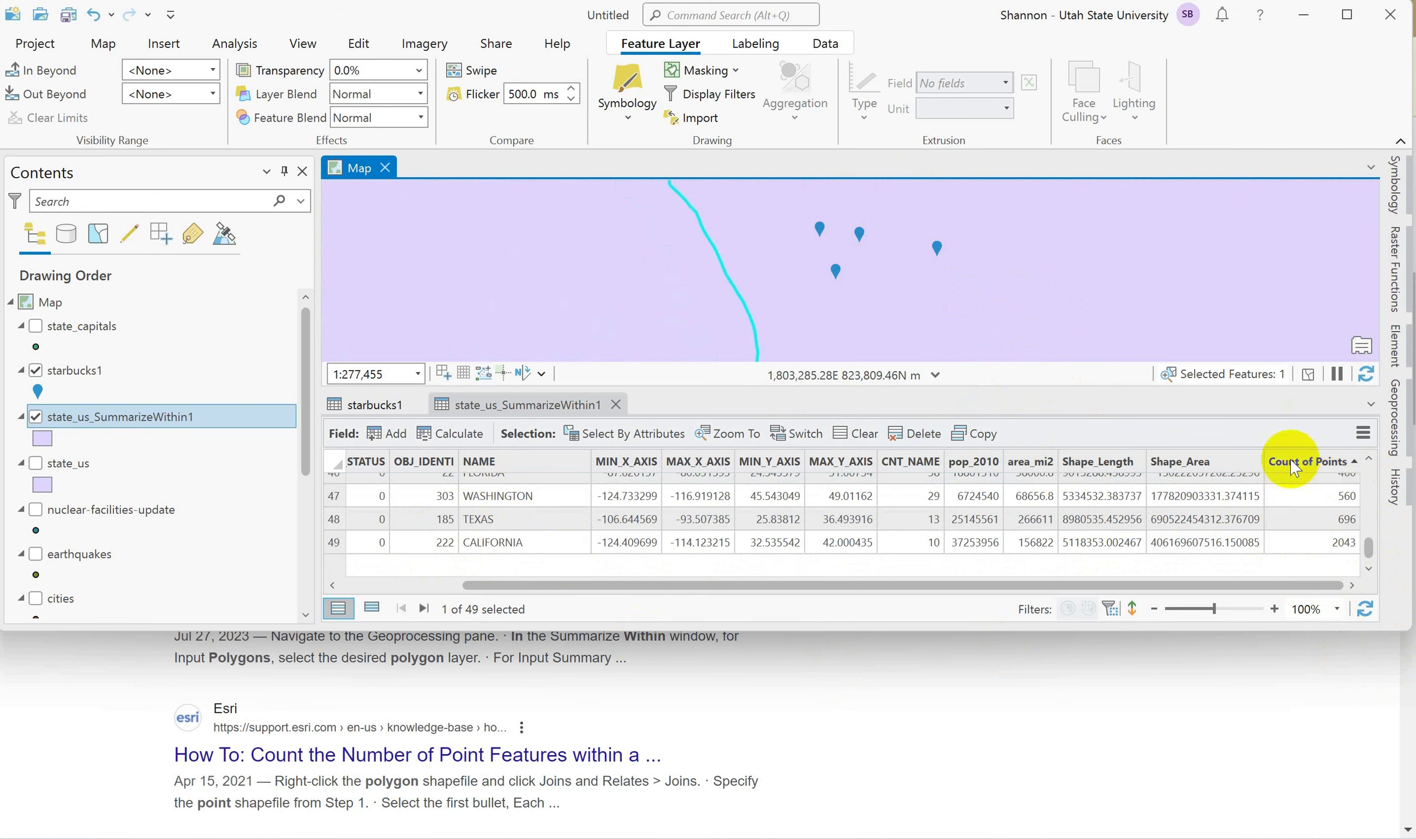
left_click(506, 579)
left_click(446, 585)
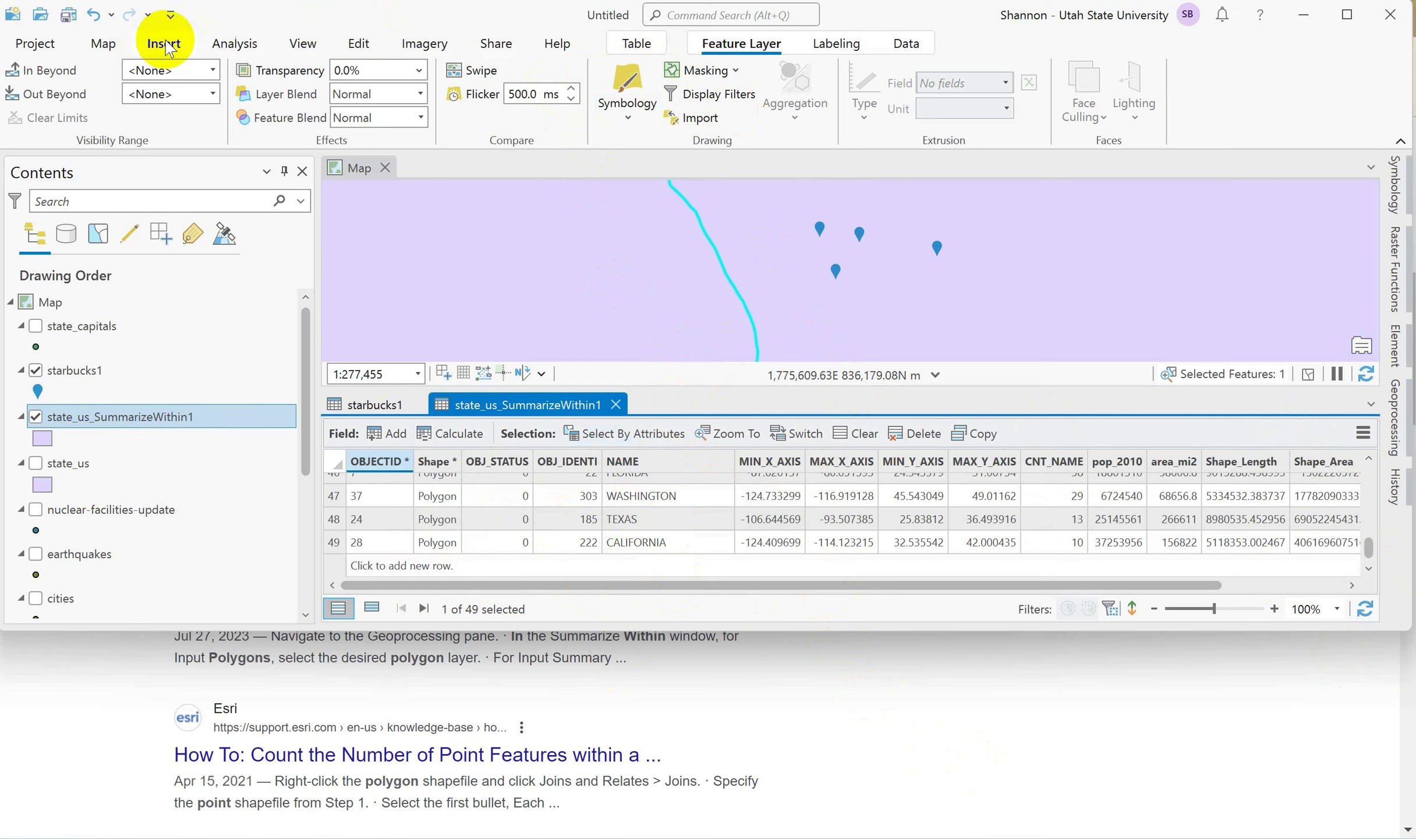
- Zoom to the state_us_SummarizeWithin1 layer and select Michigan on the map with the Select tool
left_click(104, 45)
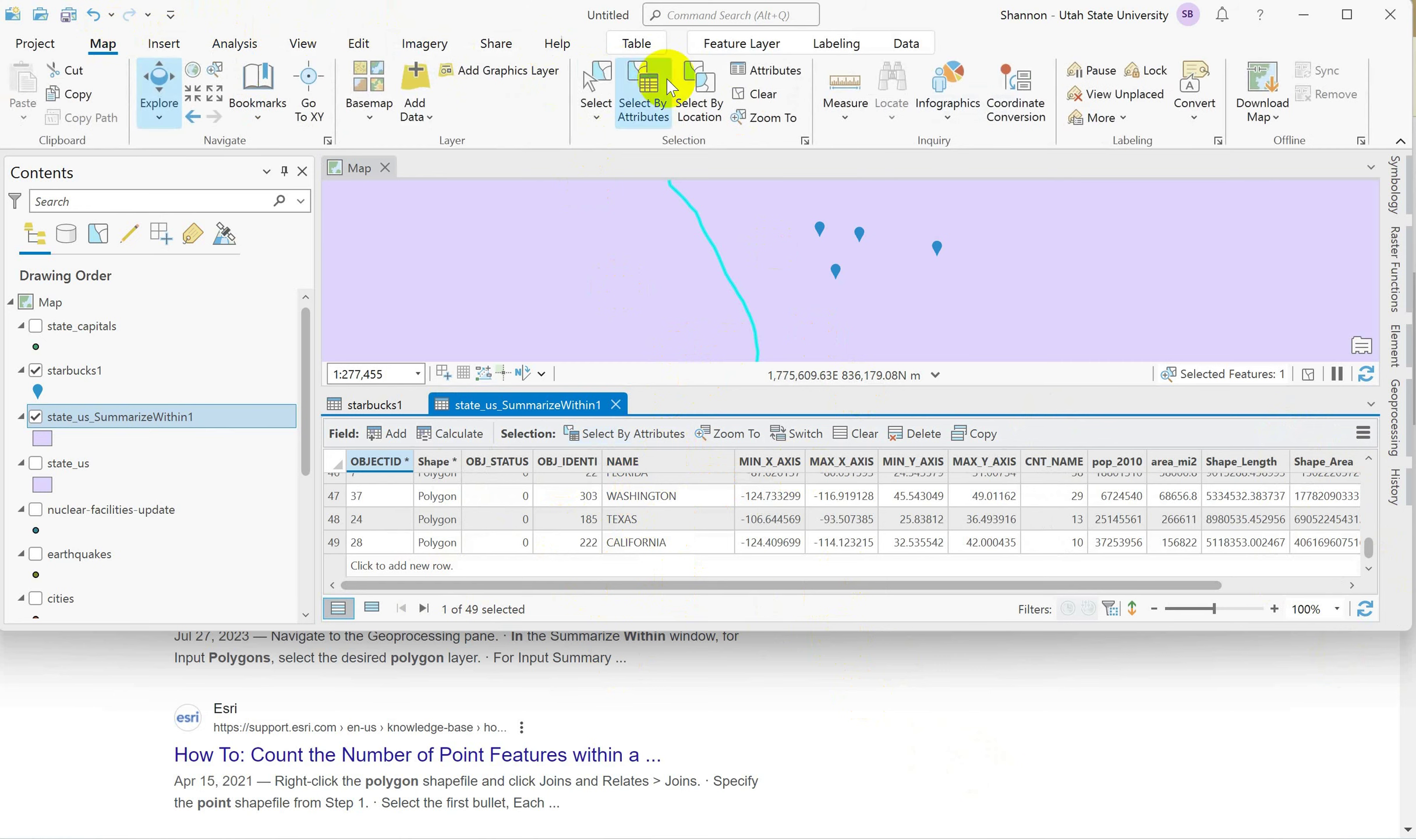
left_click(603, 76)
left_click(675, 208)
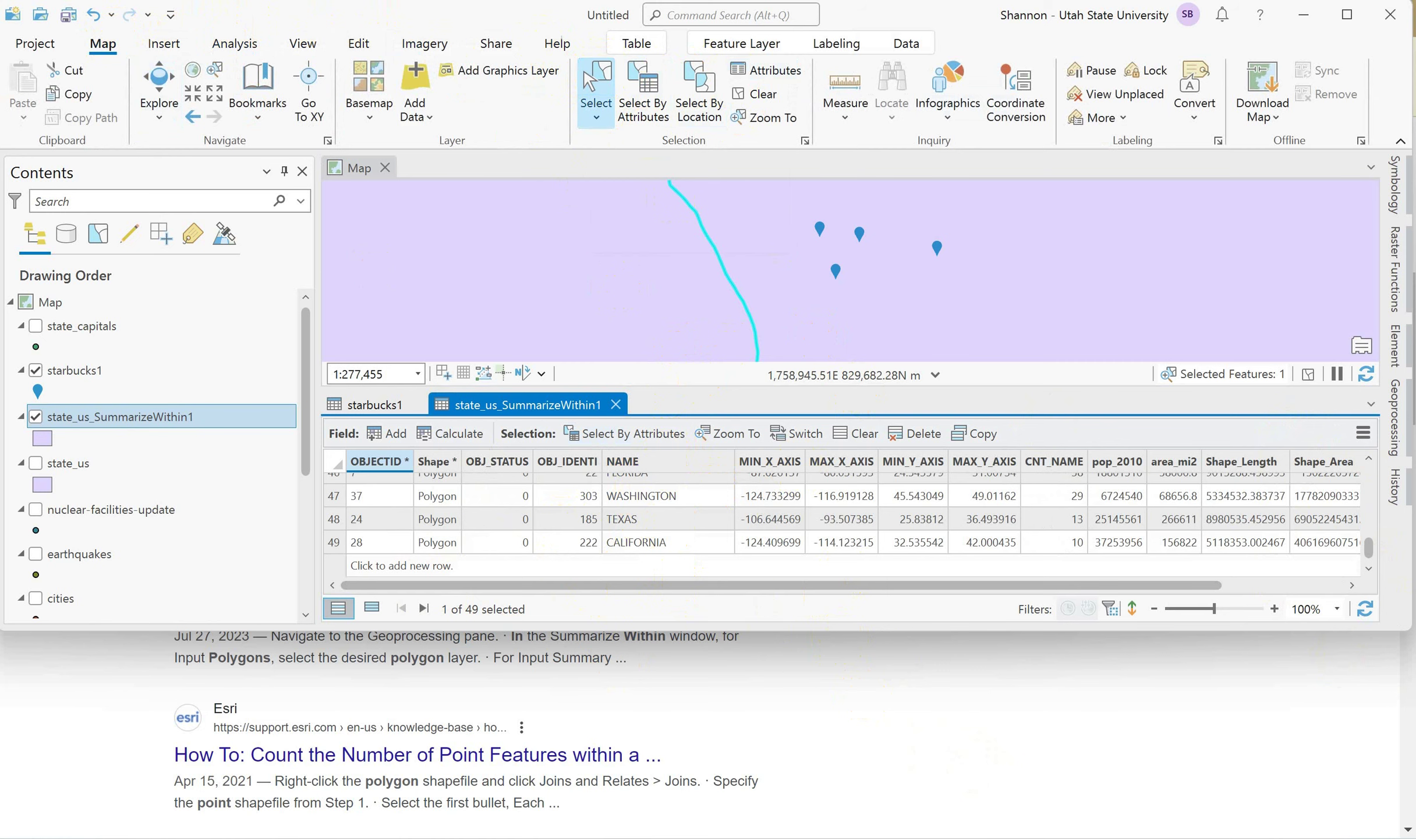
right_click(78, 412)
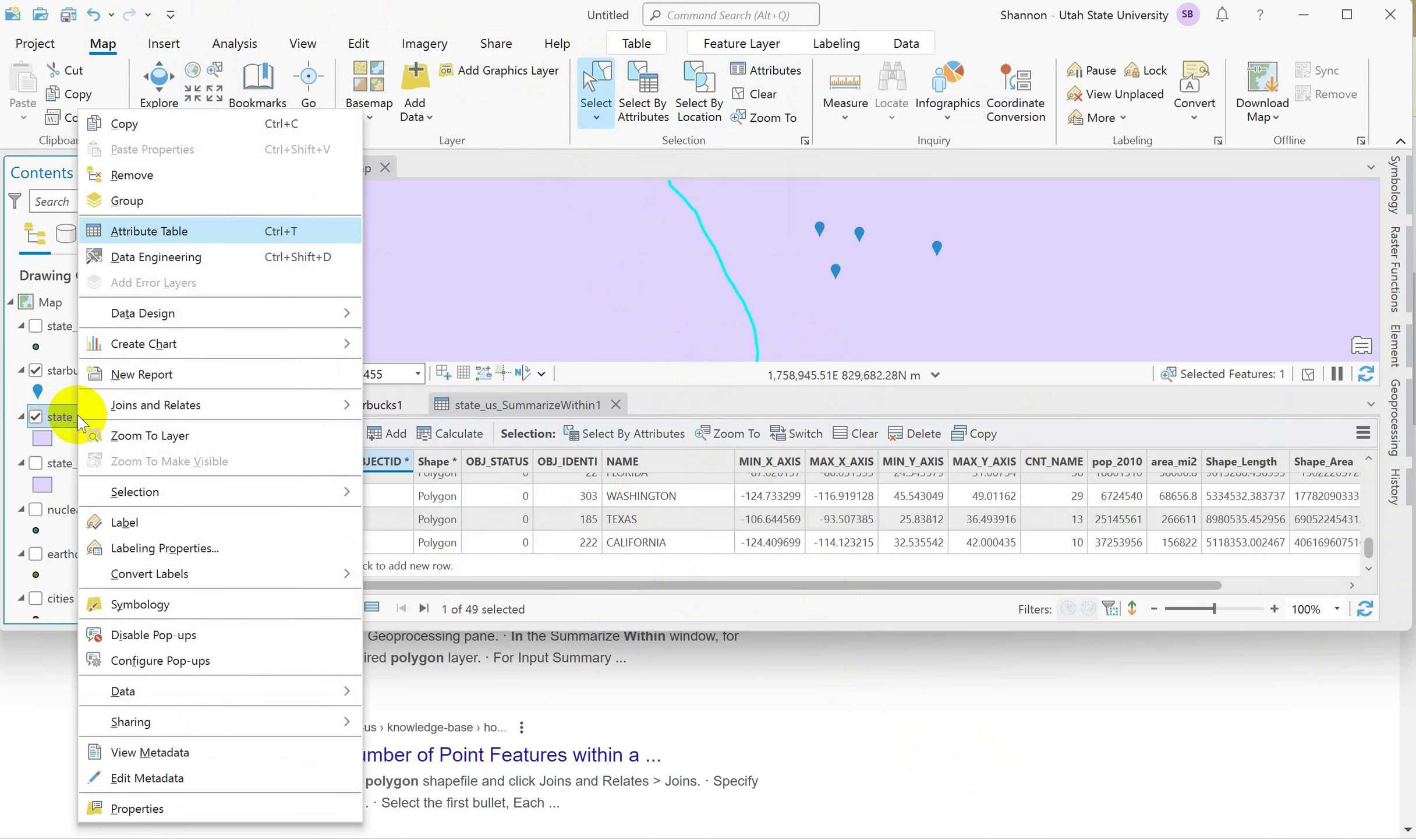
left_click(149, 435)
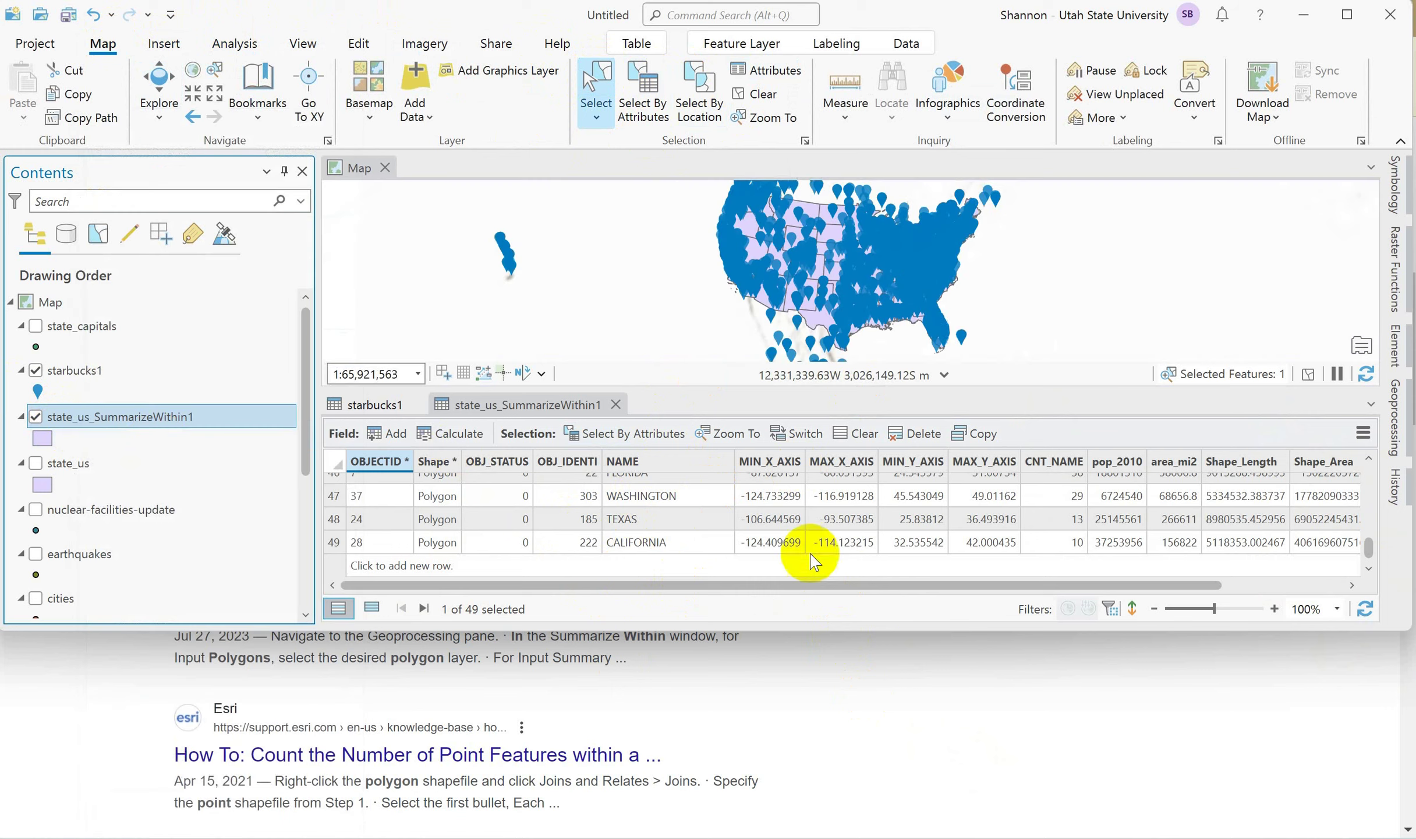
scroll(915, 221, "up", 3)
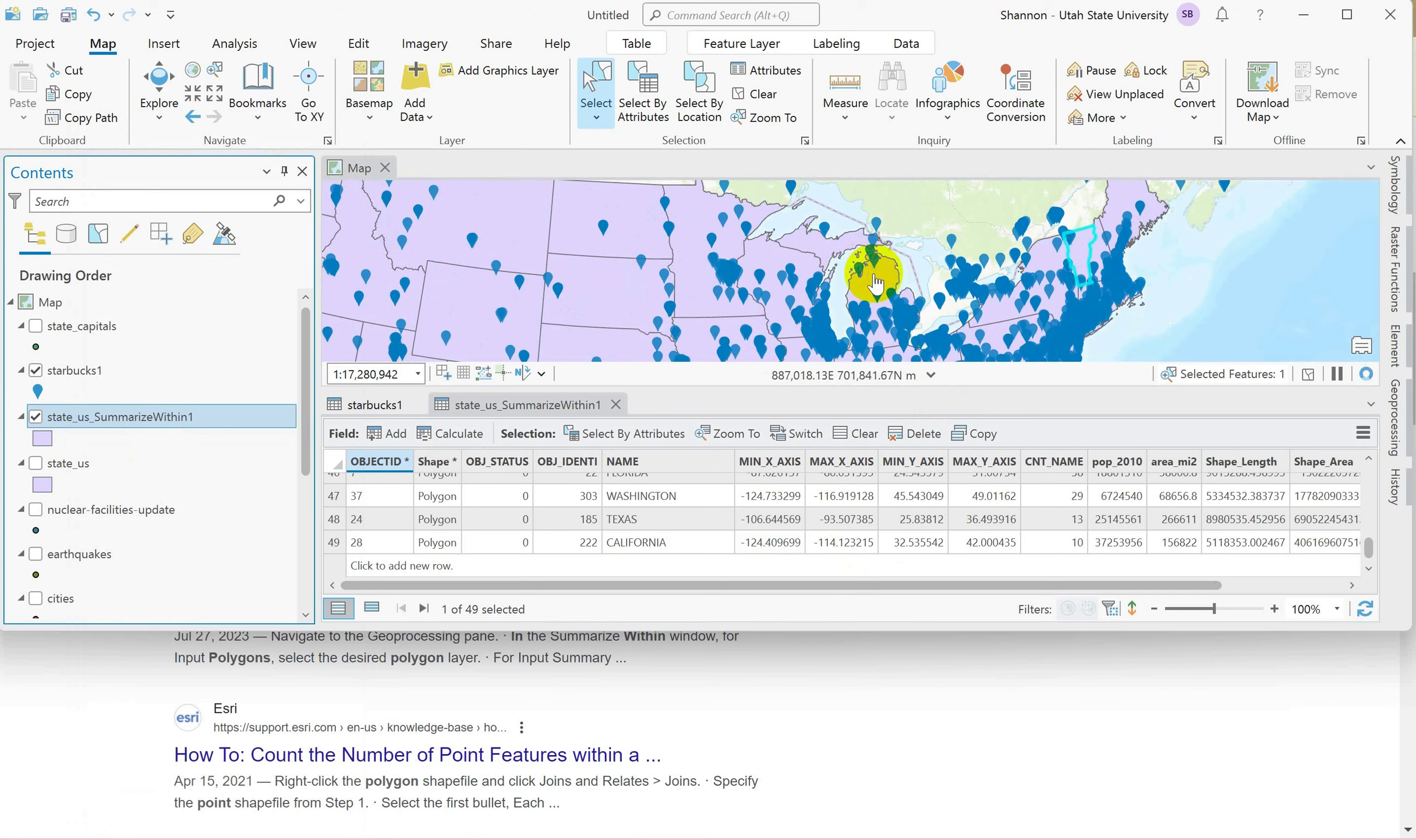
left_click(765, 257)
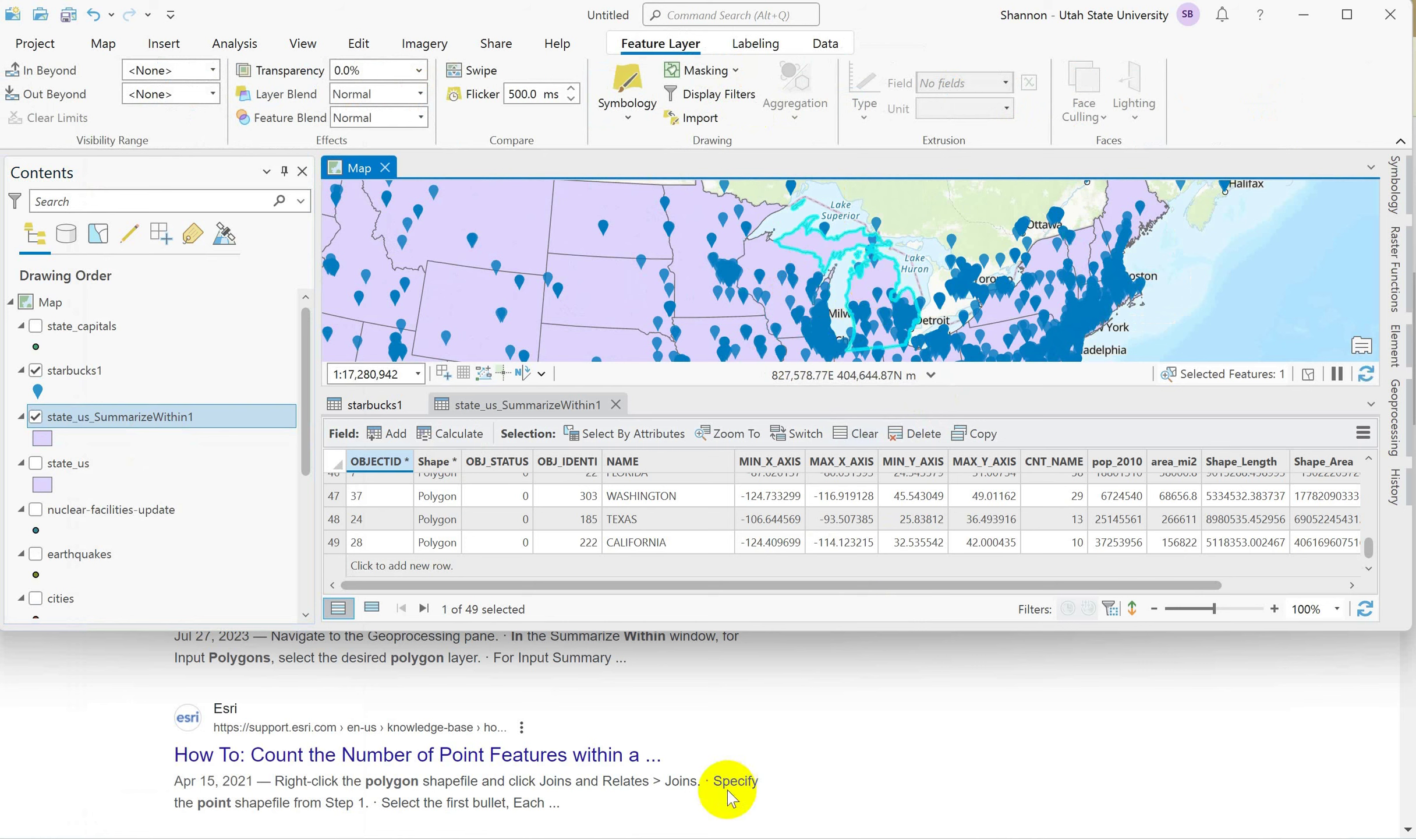
- Switch to the Fun with GIS Cities presentation to reread question #2, and return to ArcGIS Pro
mouse_move(791, 825)
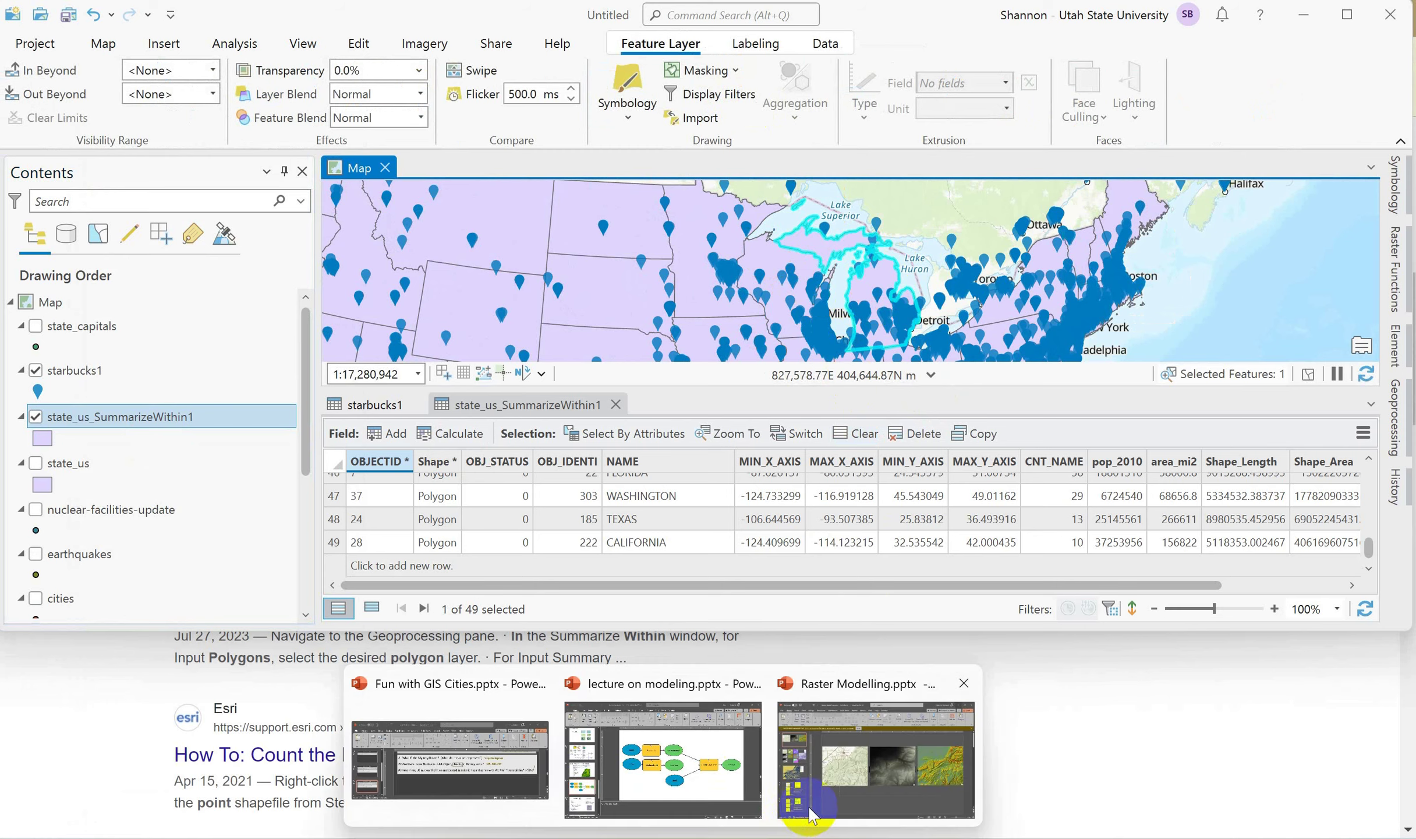
left_click(535, 772)
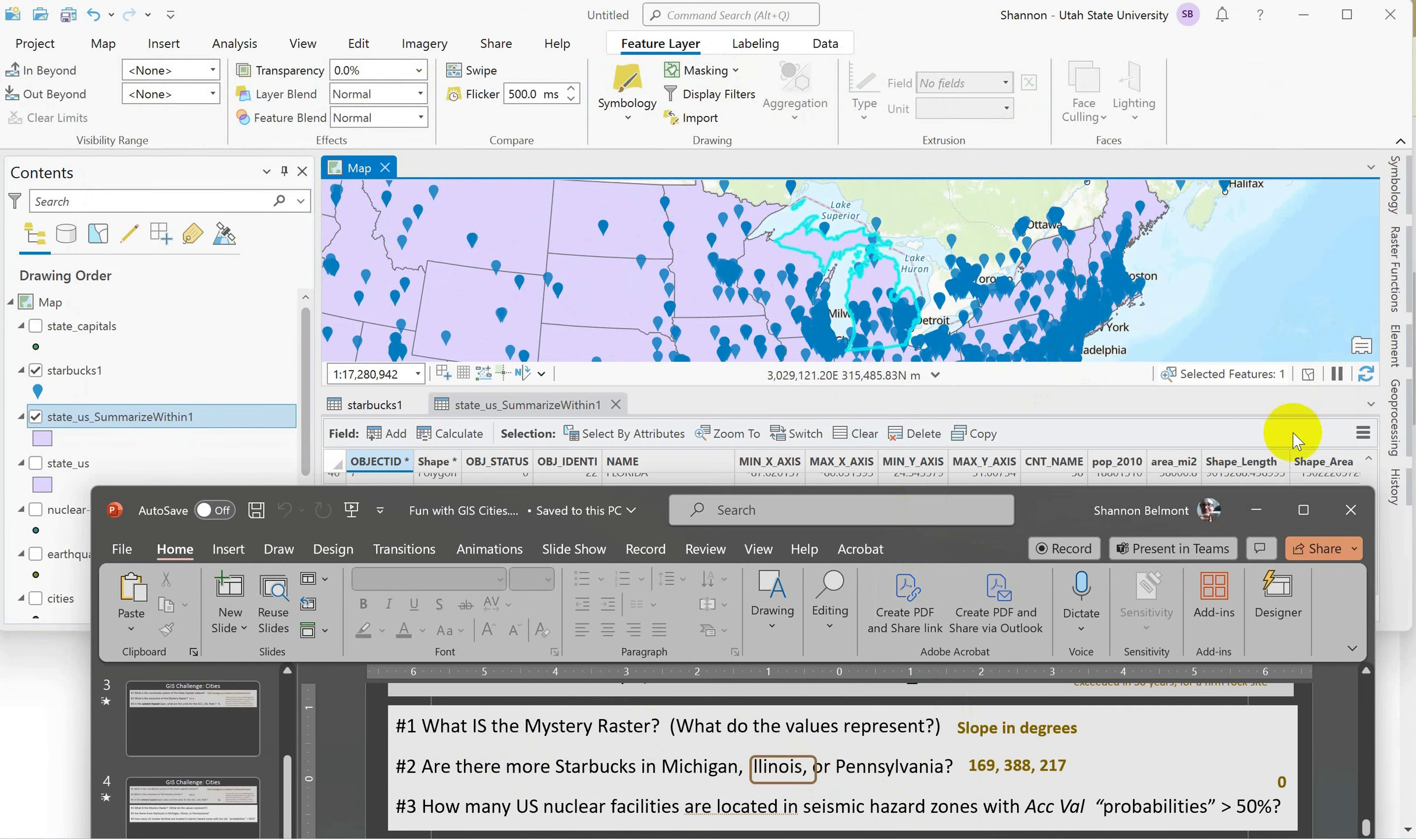
left_click(1009, 388)
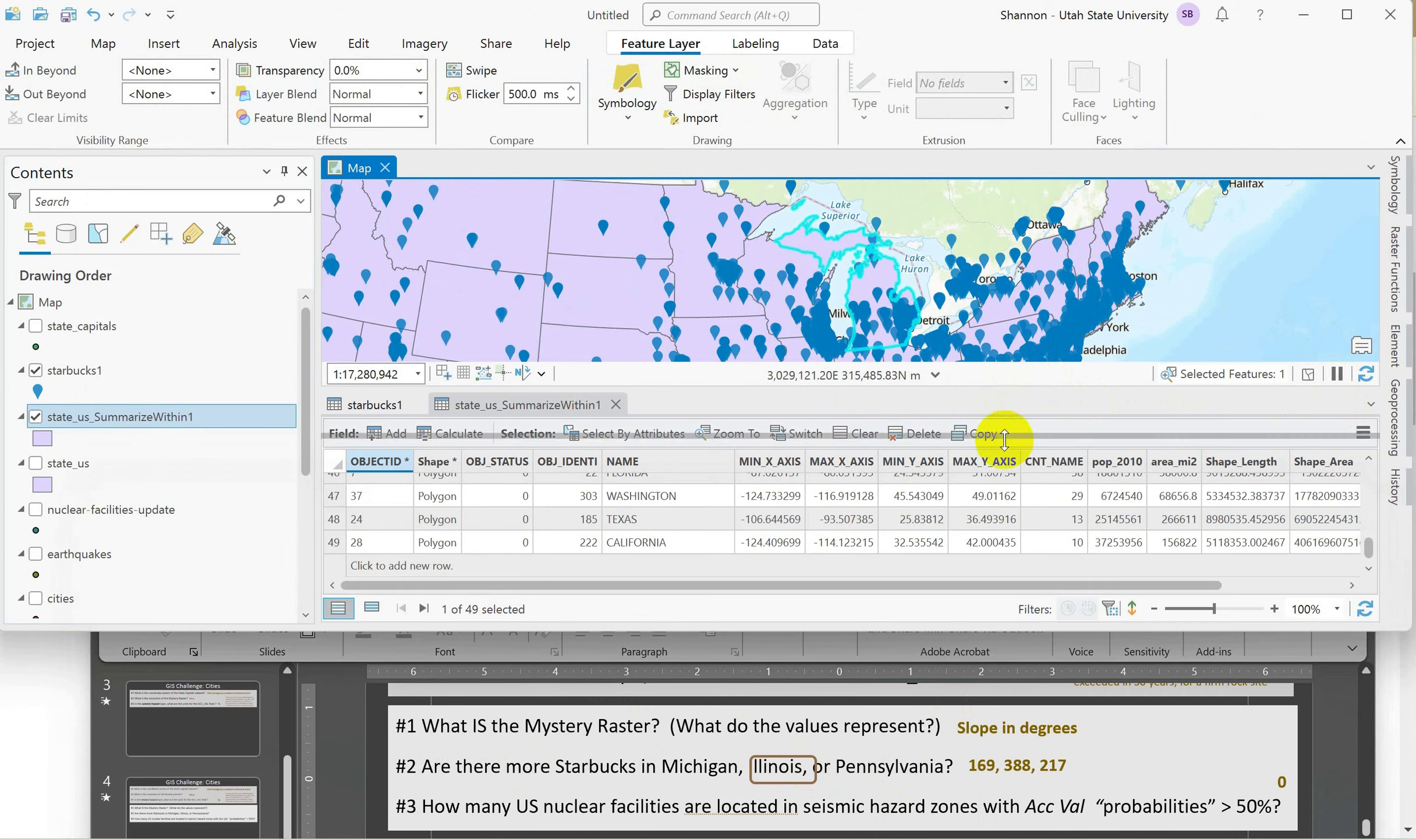
- Enlarge the map view and add Pennsylvania and Illinois to the Michigan selection
left_click_drag(990, 389, 1006, 459)
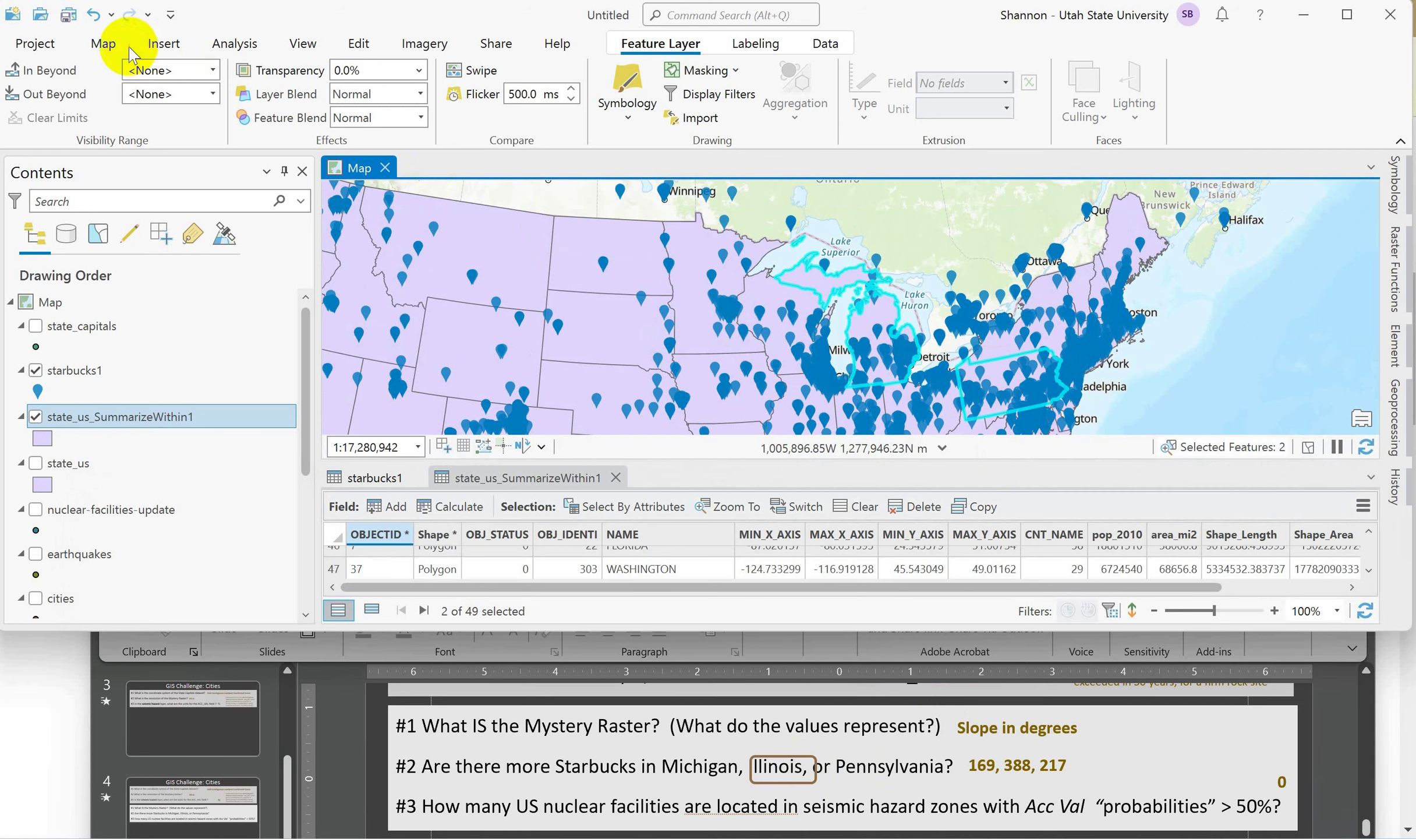
left_click(100, 50)
left_click(156, 85)
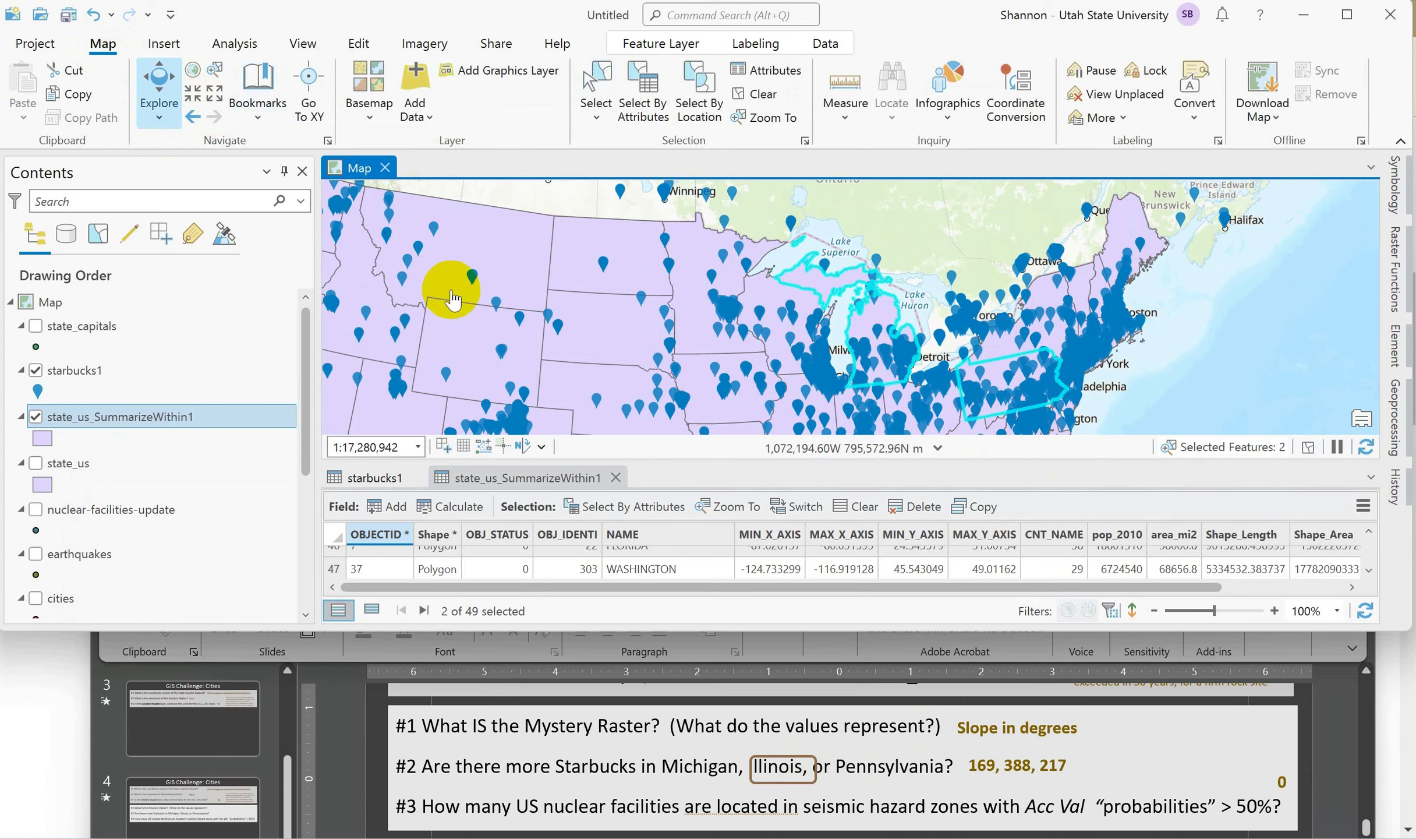
left_click_drag(594, 331, 591, 241)
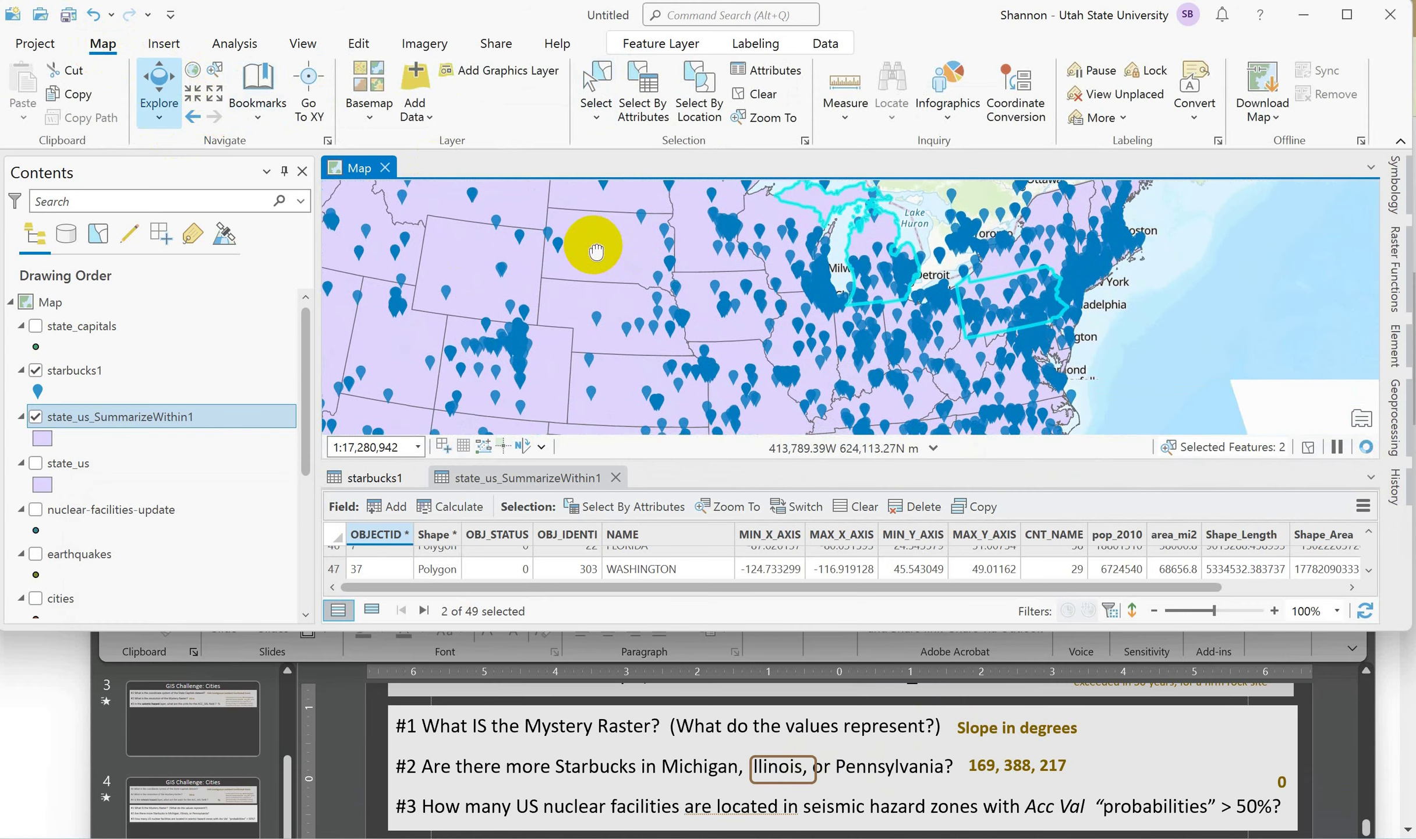
left_click(609, 95)
left_click(784, 378)
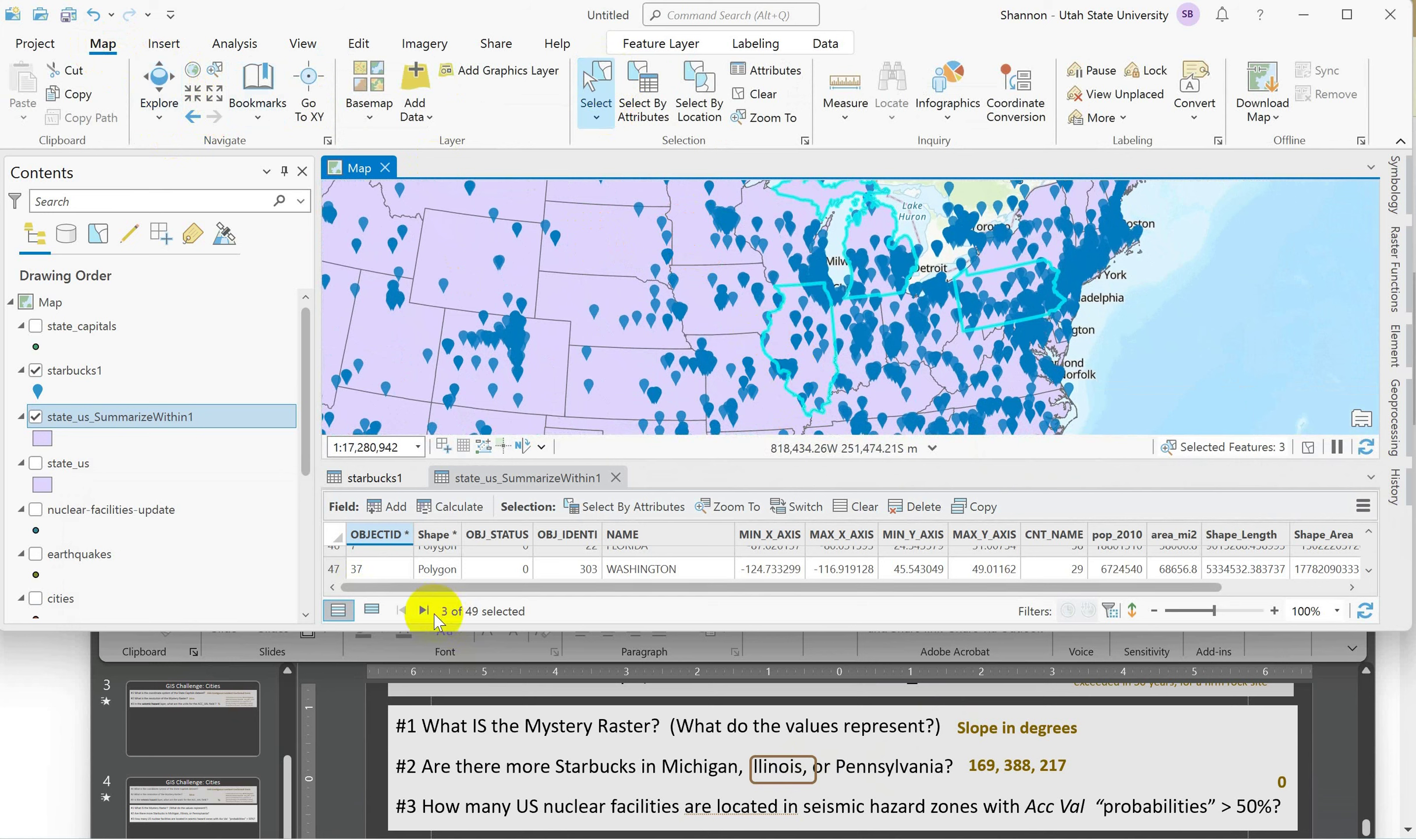
- Show only the selected records in the table and compare the Count of Points for the three states
left_click(372, 610)
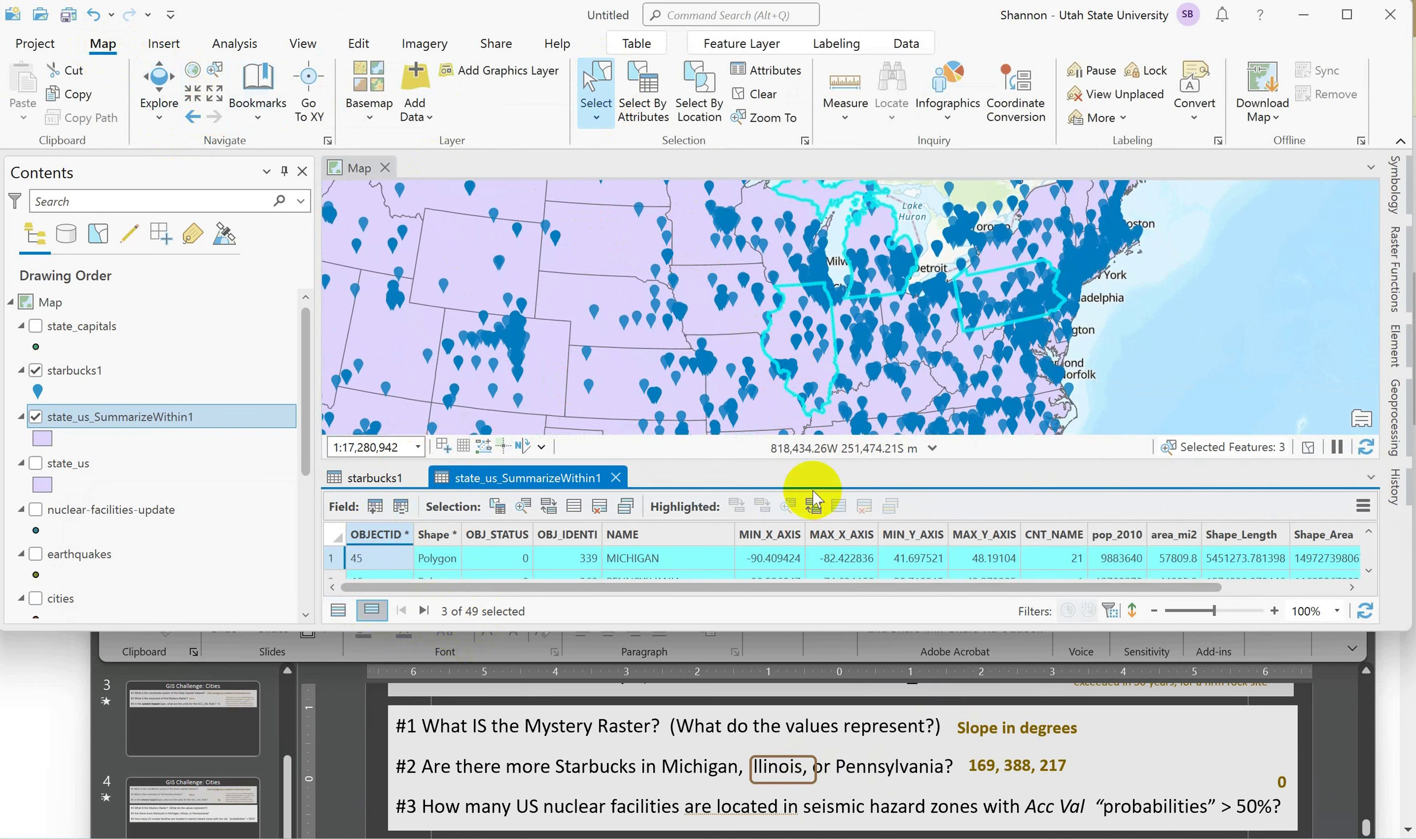
left_click_drag(745, 461, 731, 353)
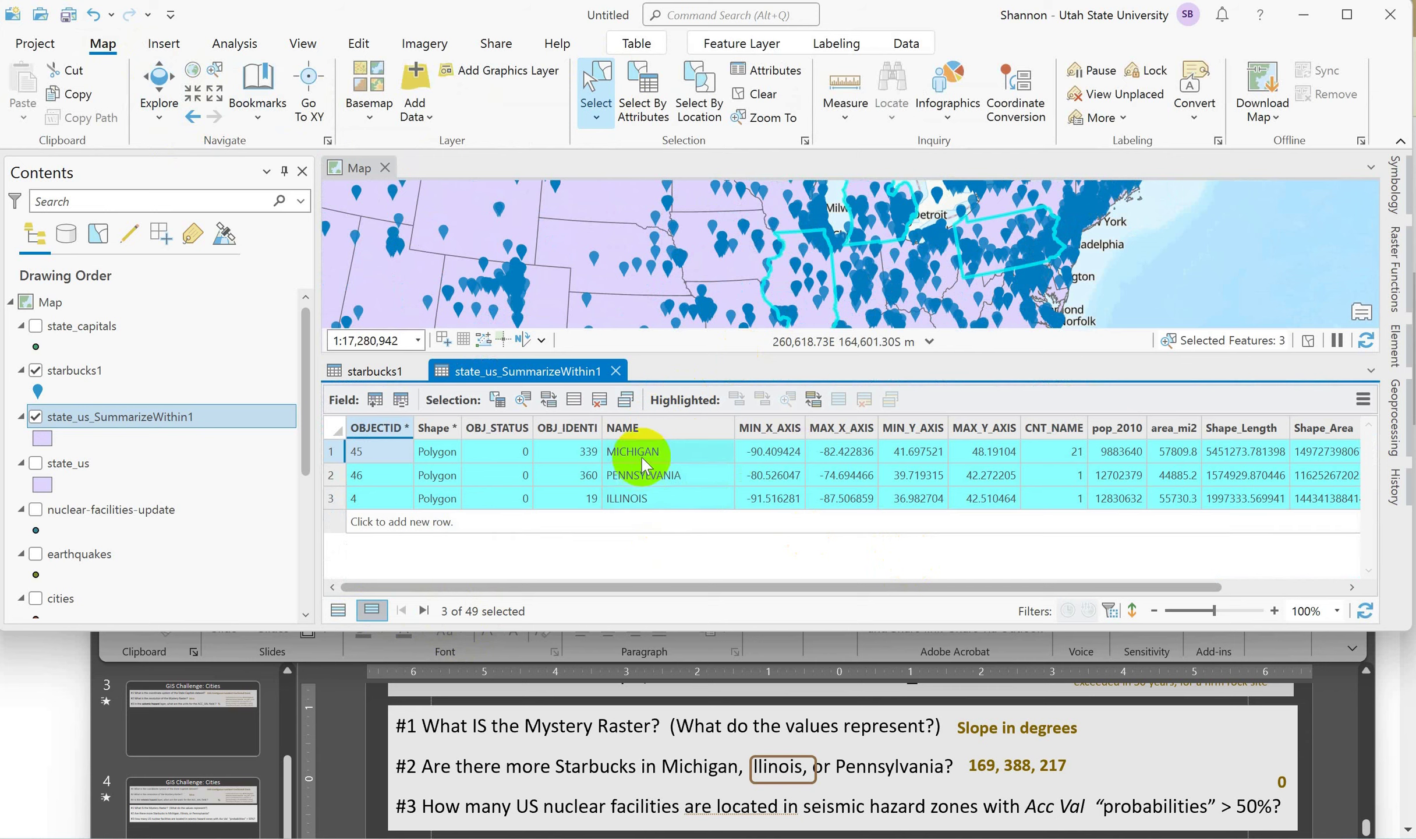
left_click_drag(669, 588, 964, 588)
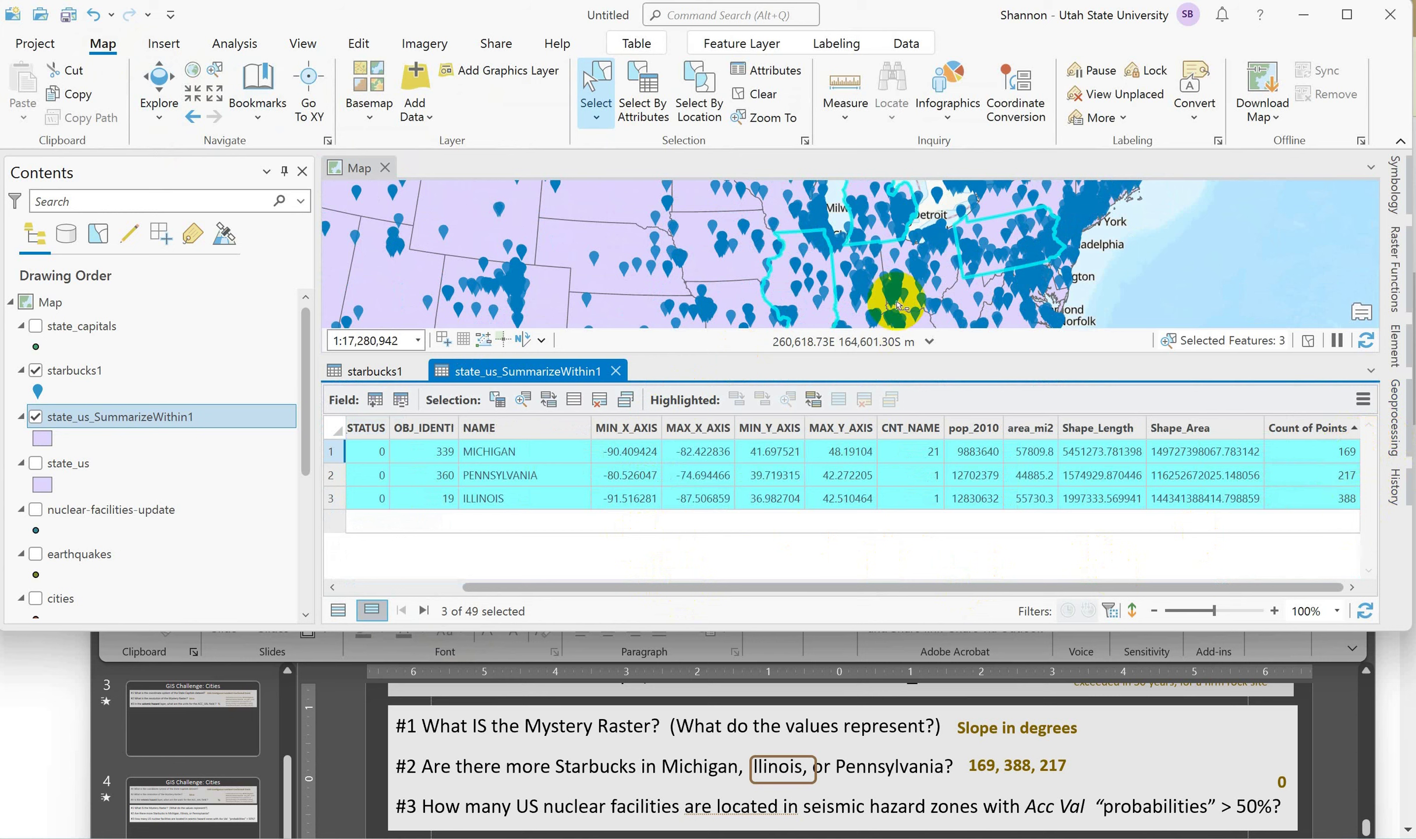
left_click_drag(972, 353, 971, 395)
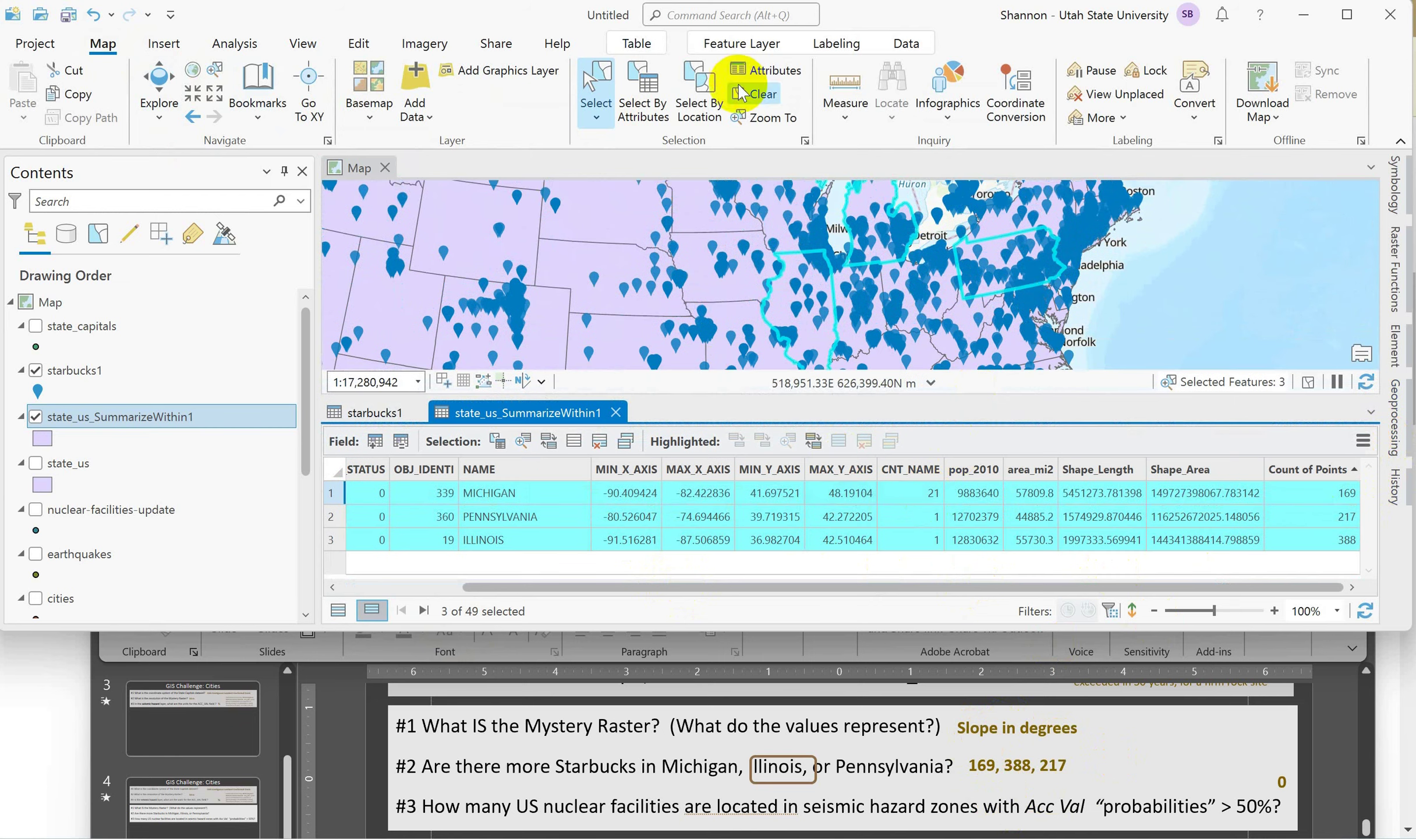
- Clear the selection and close the state_us_SummarizeWithin1 and starbucks1 attribute tables
left_click(760, 96)
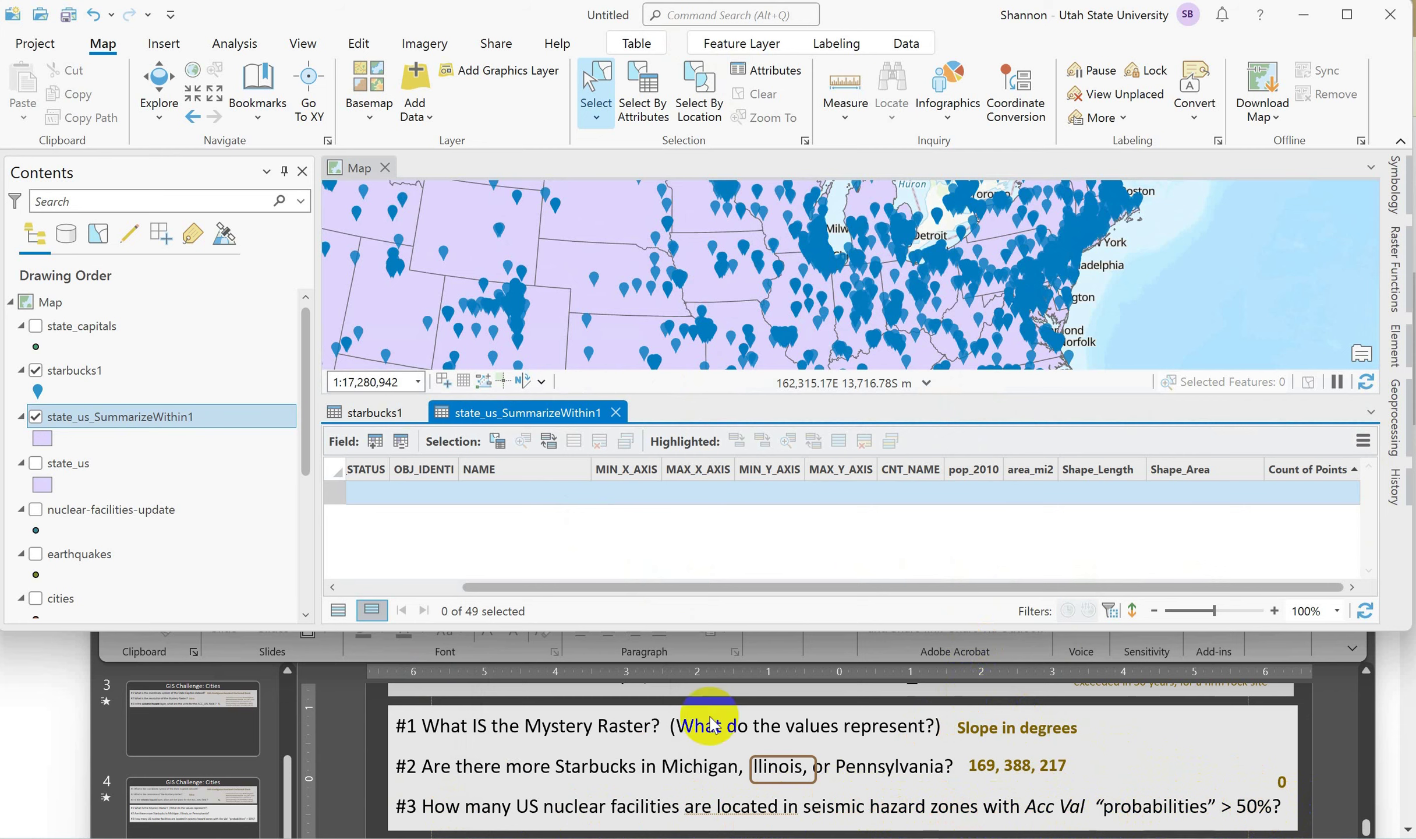
left_click(616, 413)
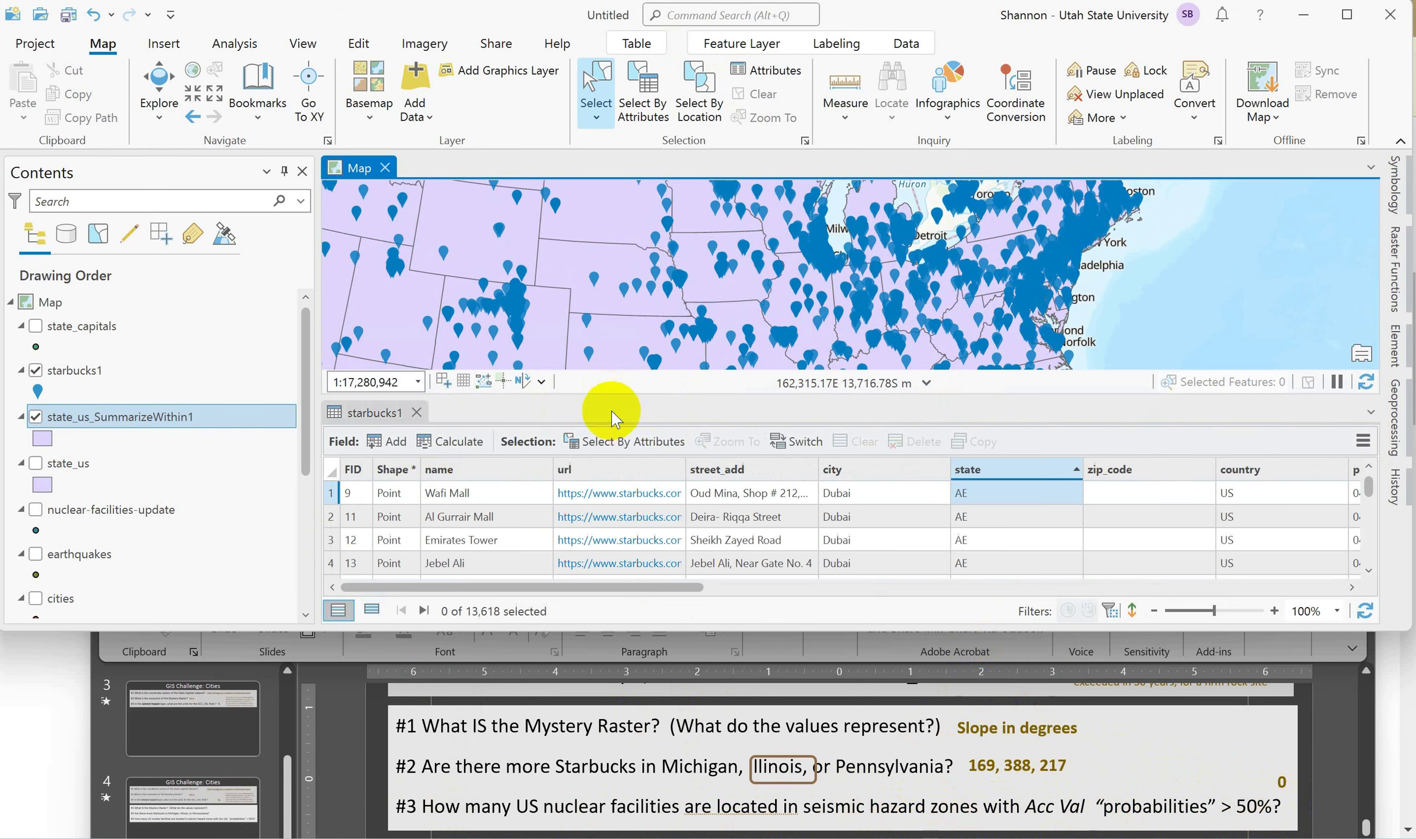
left_click(417, 412)
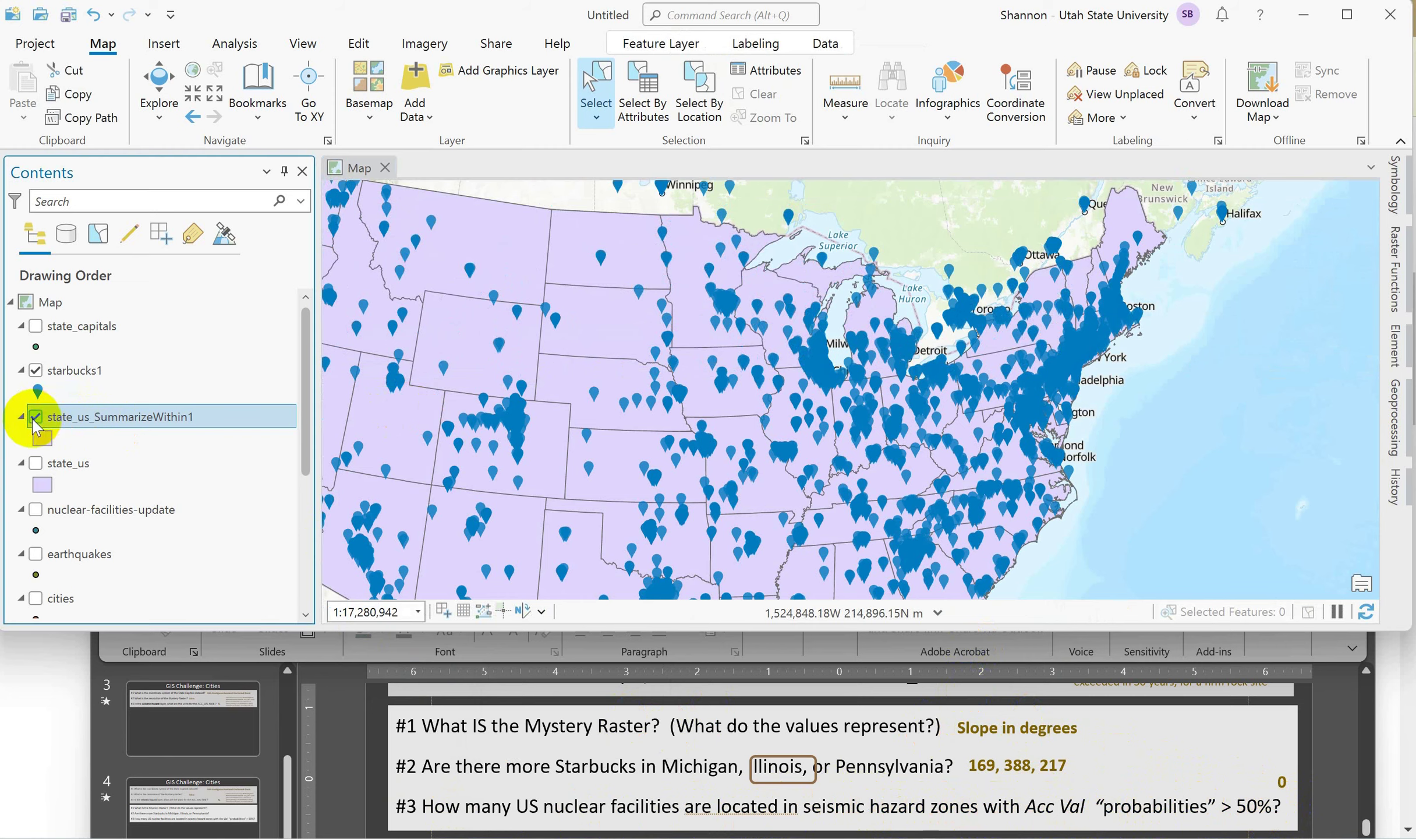
- Turn off the state_us_SummarizeWithin1 and starbucks1 layers
left_click(35, 416)
left_click(41, 377)
left_click(36, 370)
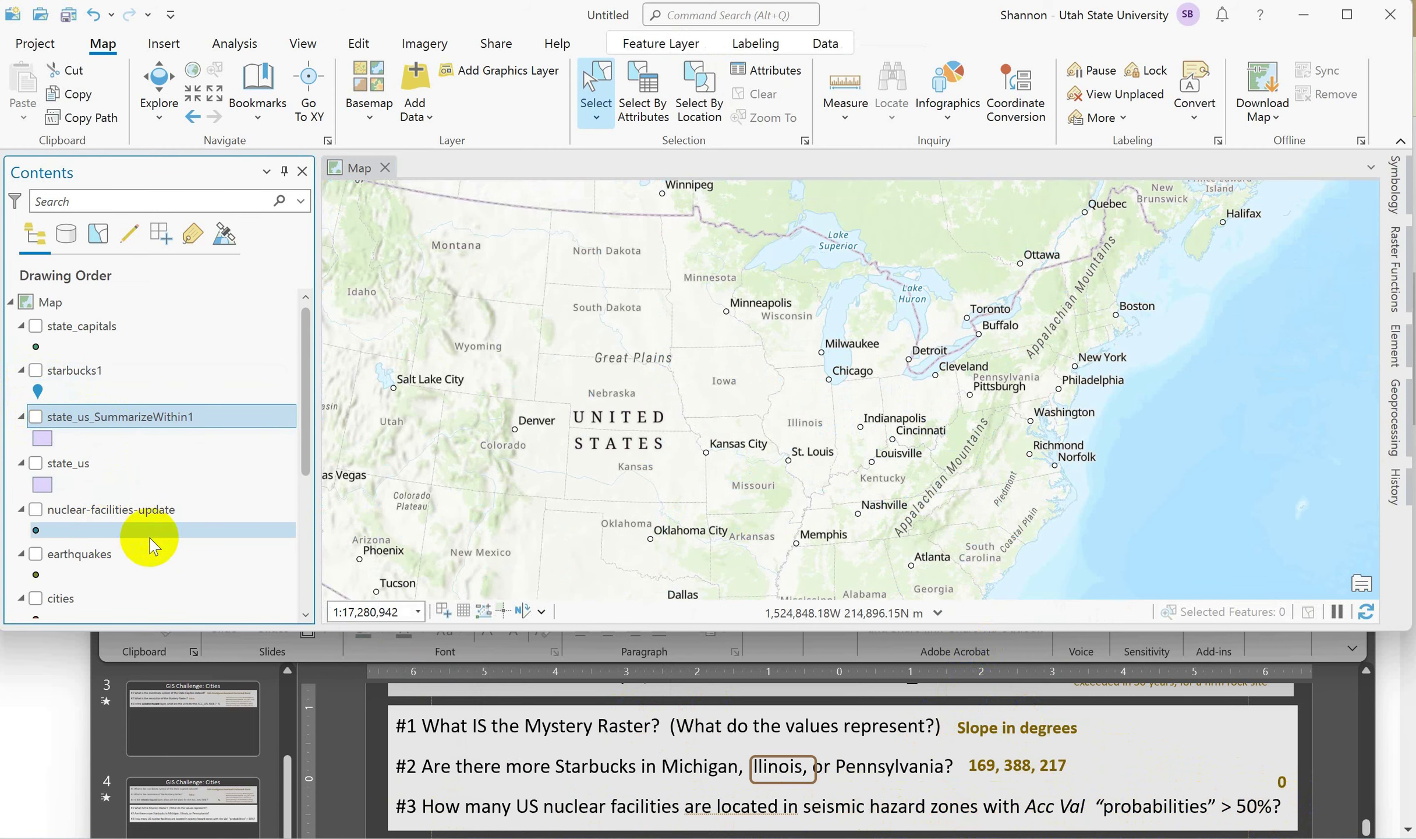
- Turn on the nuclear-facilities-update and seismic-hazard layers and make seismic-hazard the active layer
left_click(51, 513)
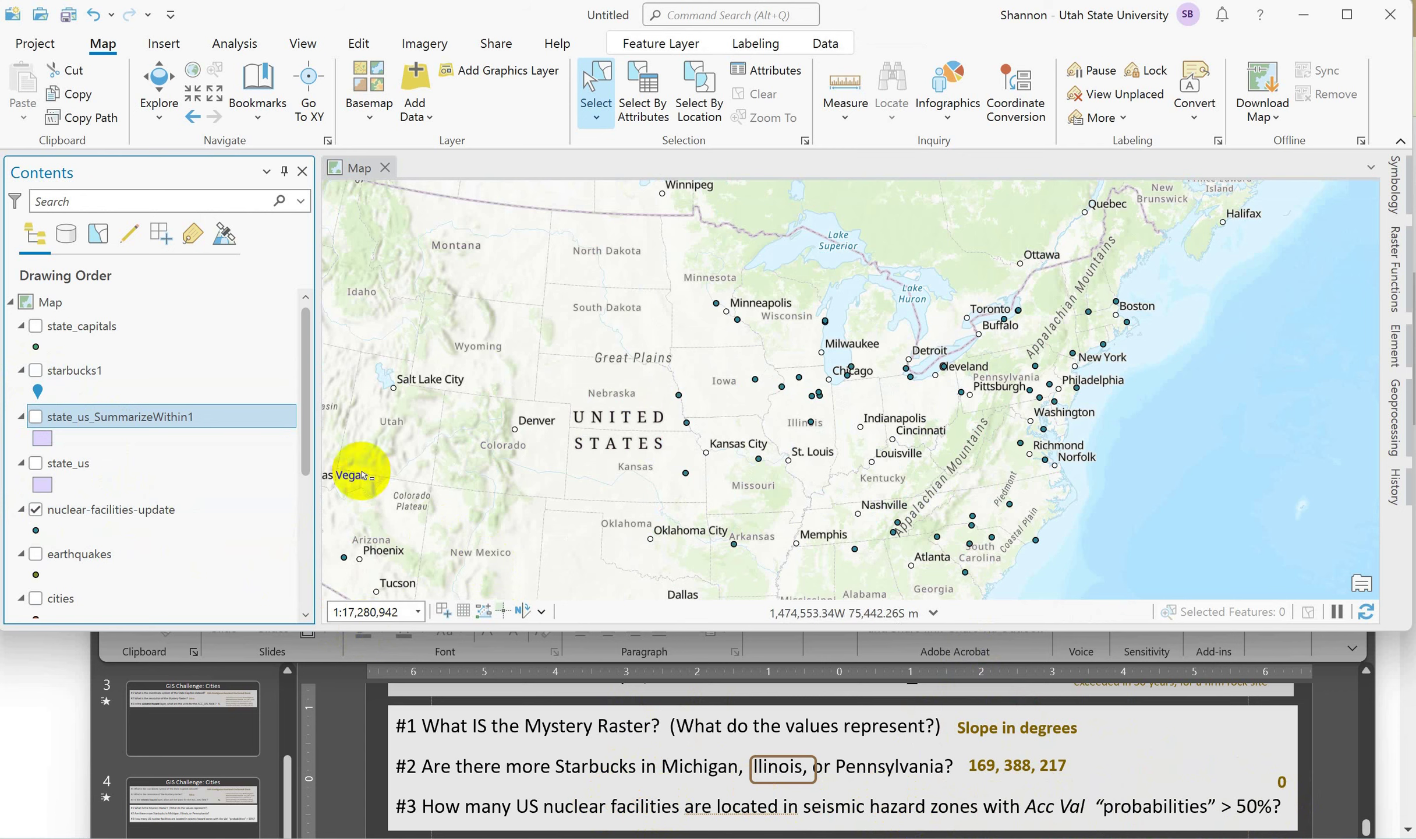
left_click_drag(306, 463, 304, 572)
left_click(87, 455)
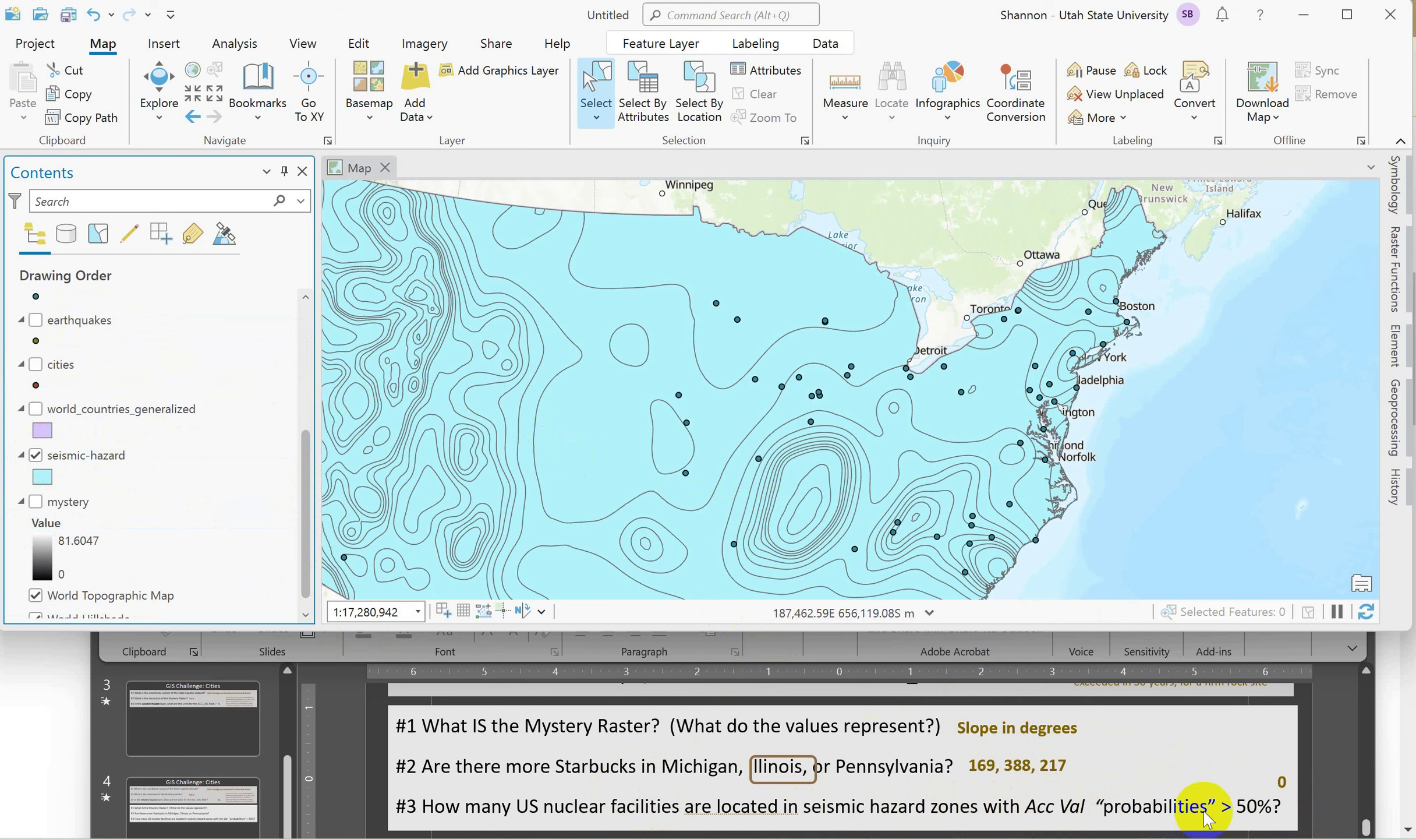
left_click(63, 458)
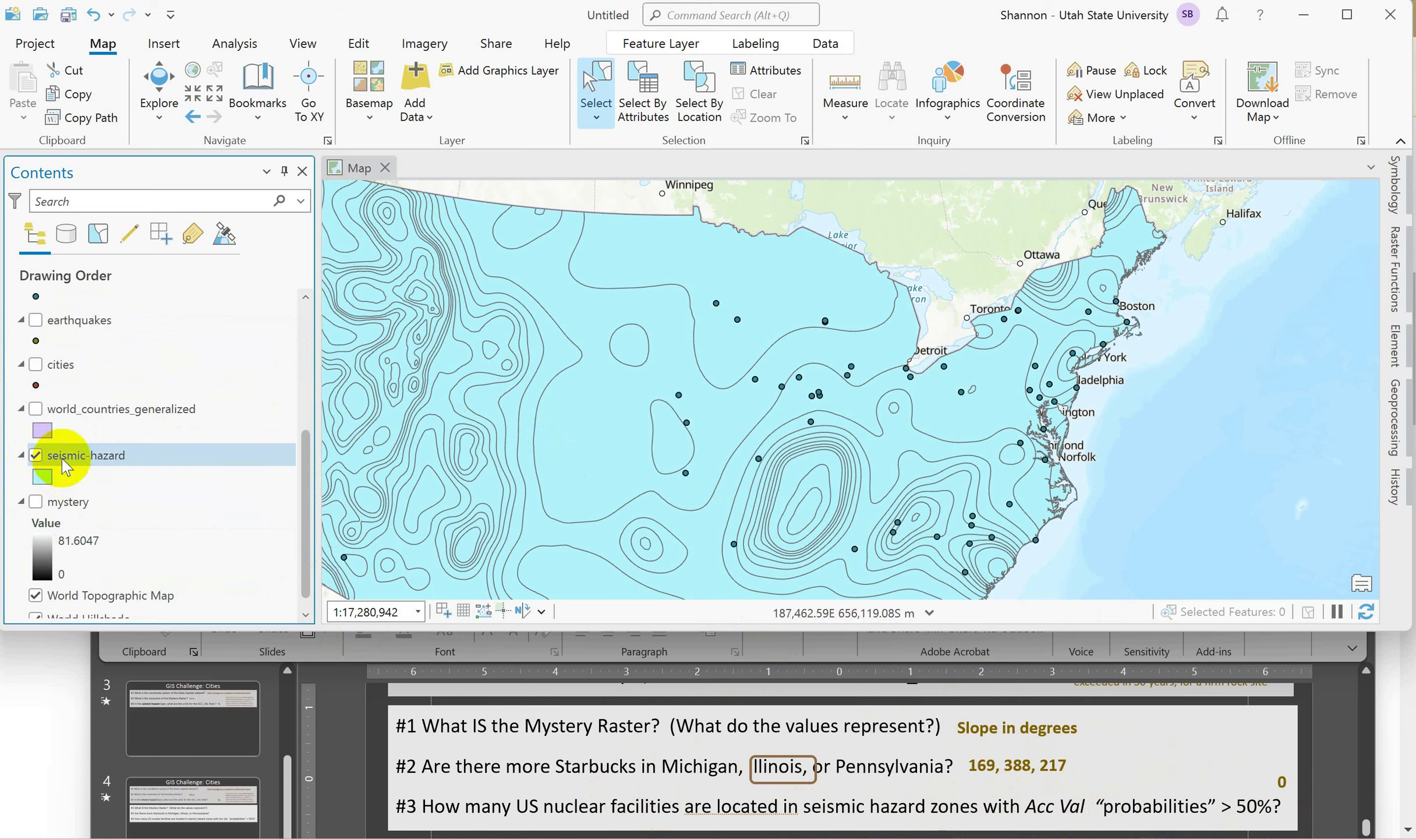
- Open the seismic-hazard attribute table and select the records where ACC_VAL is greater than 50
right_click(64, 464)
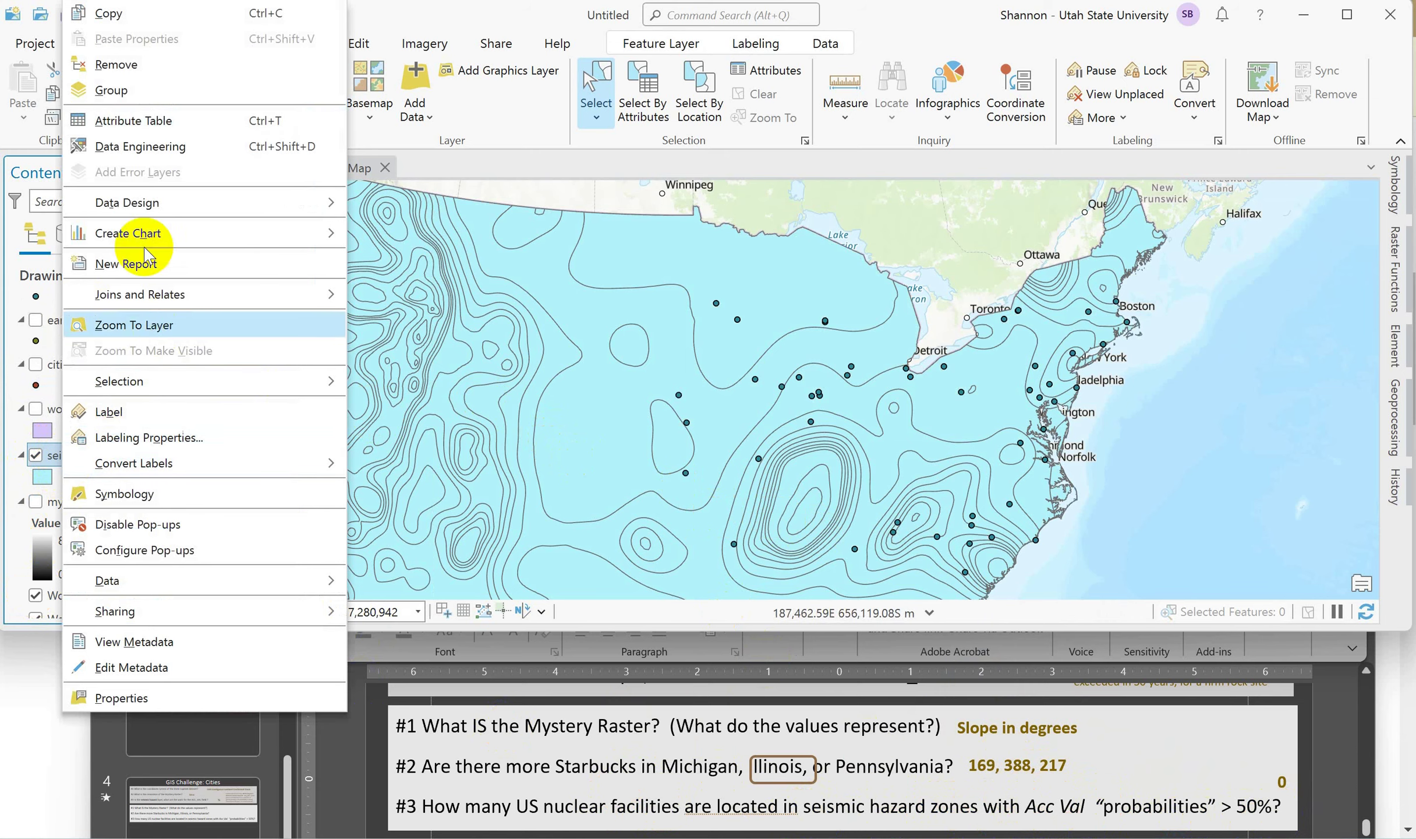
left_click(155, 120)
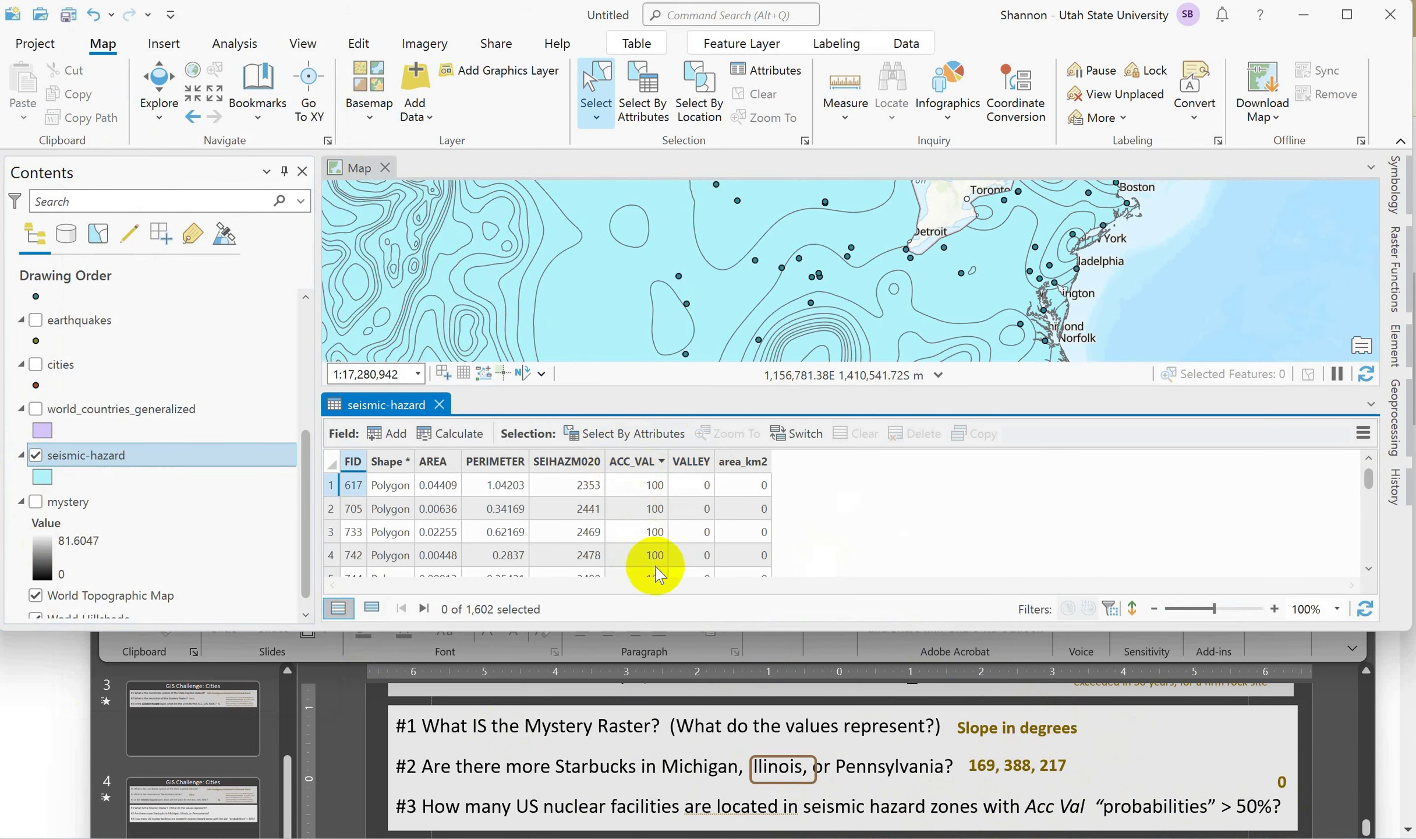
left_click(614, 433)
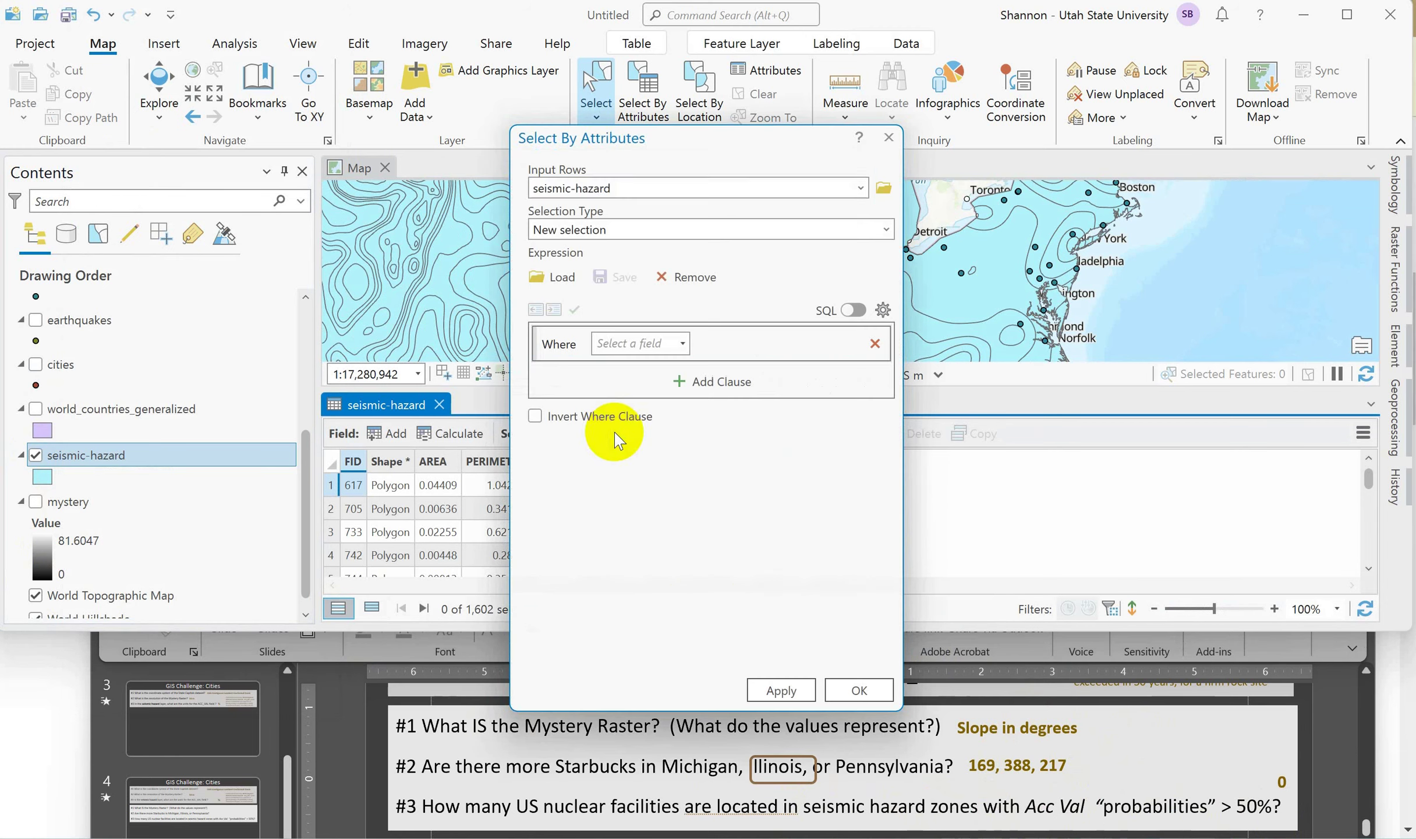
left_click(682, 344)
left_click(681, 344)
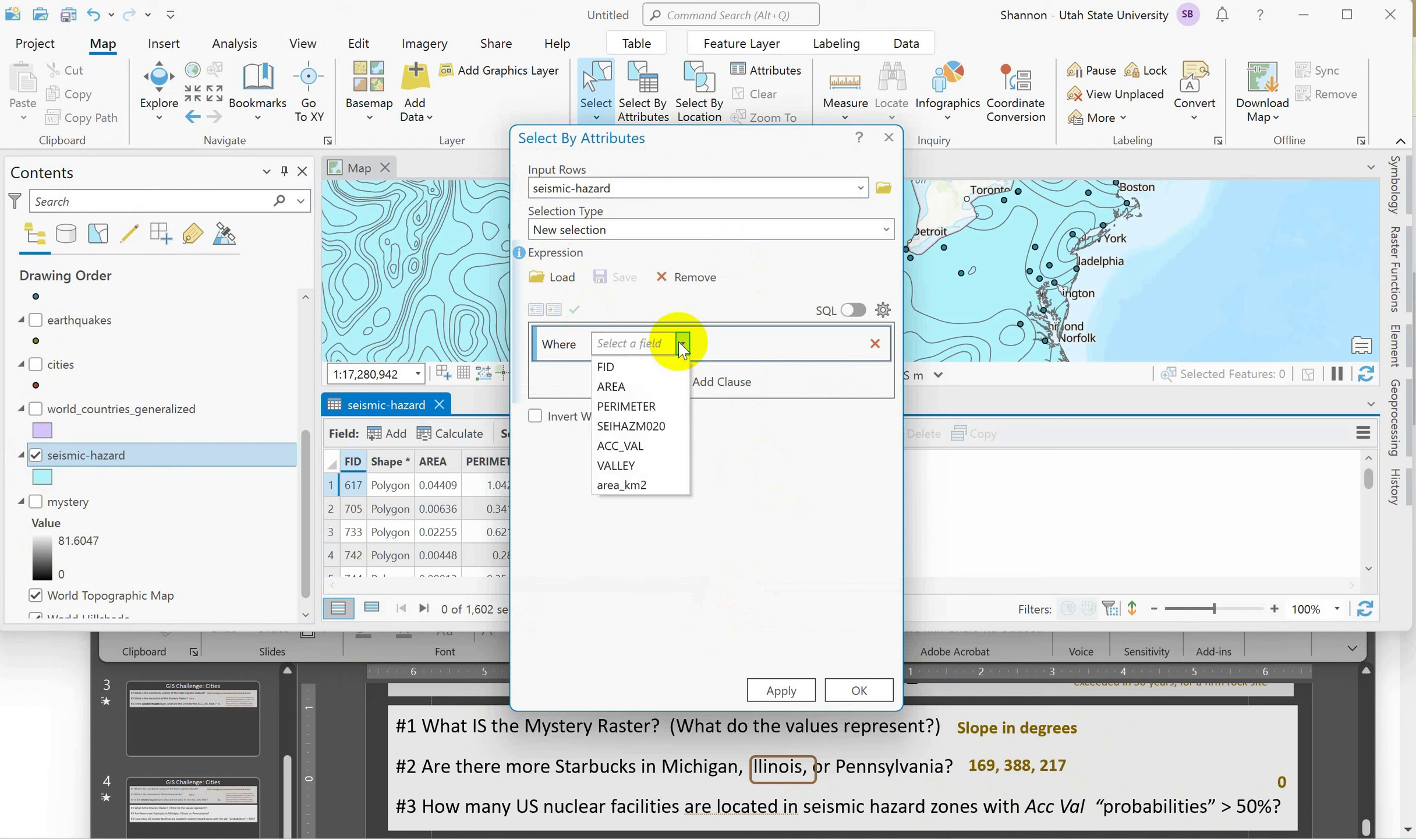
left_click(623, 441)
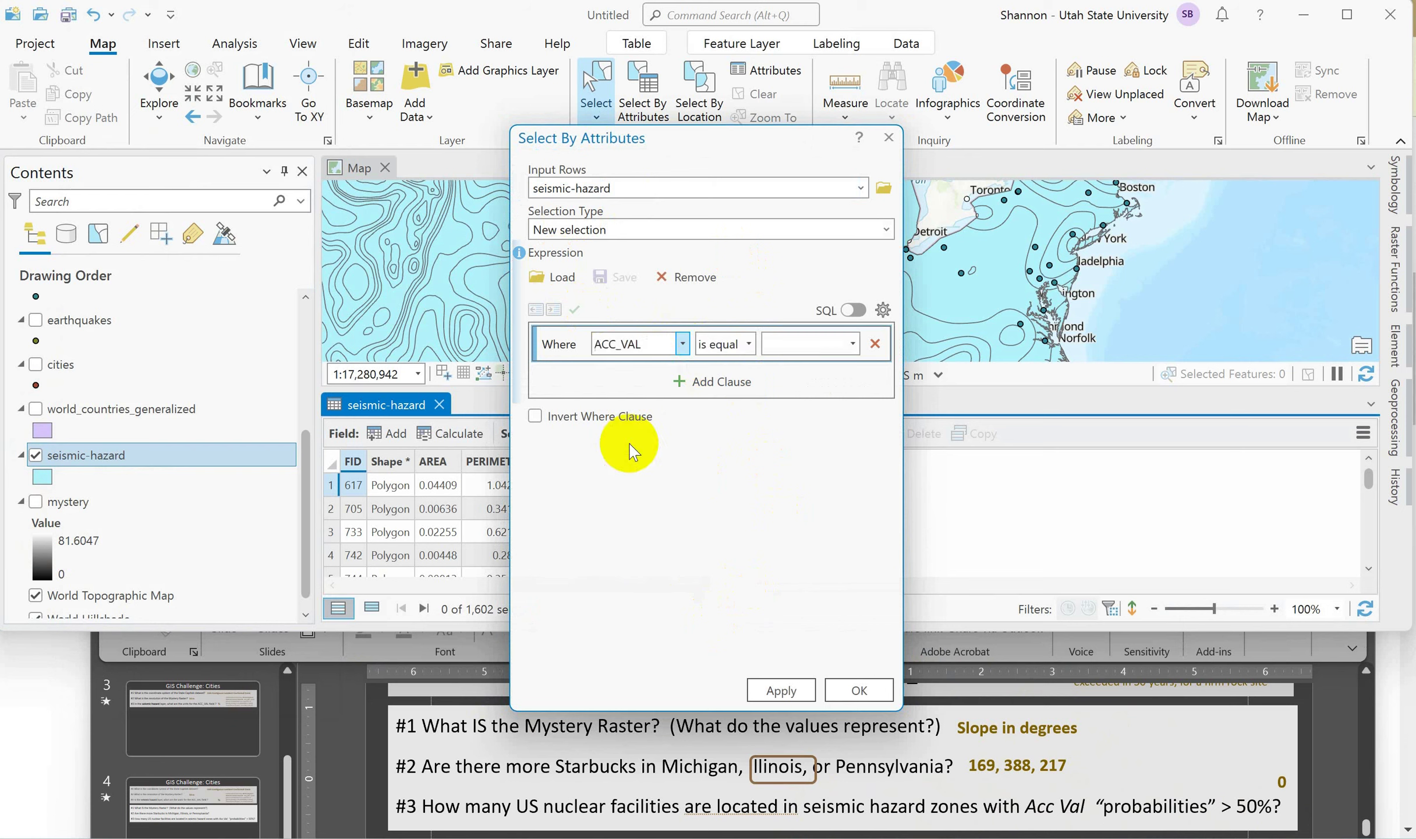
left_click(749, 344)
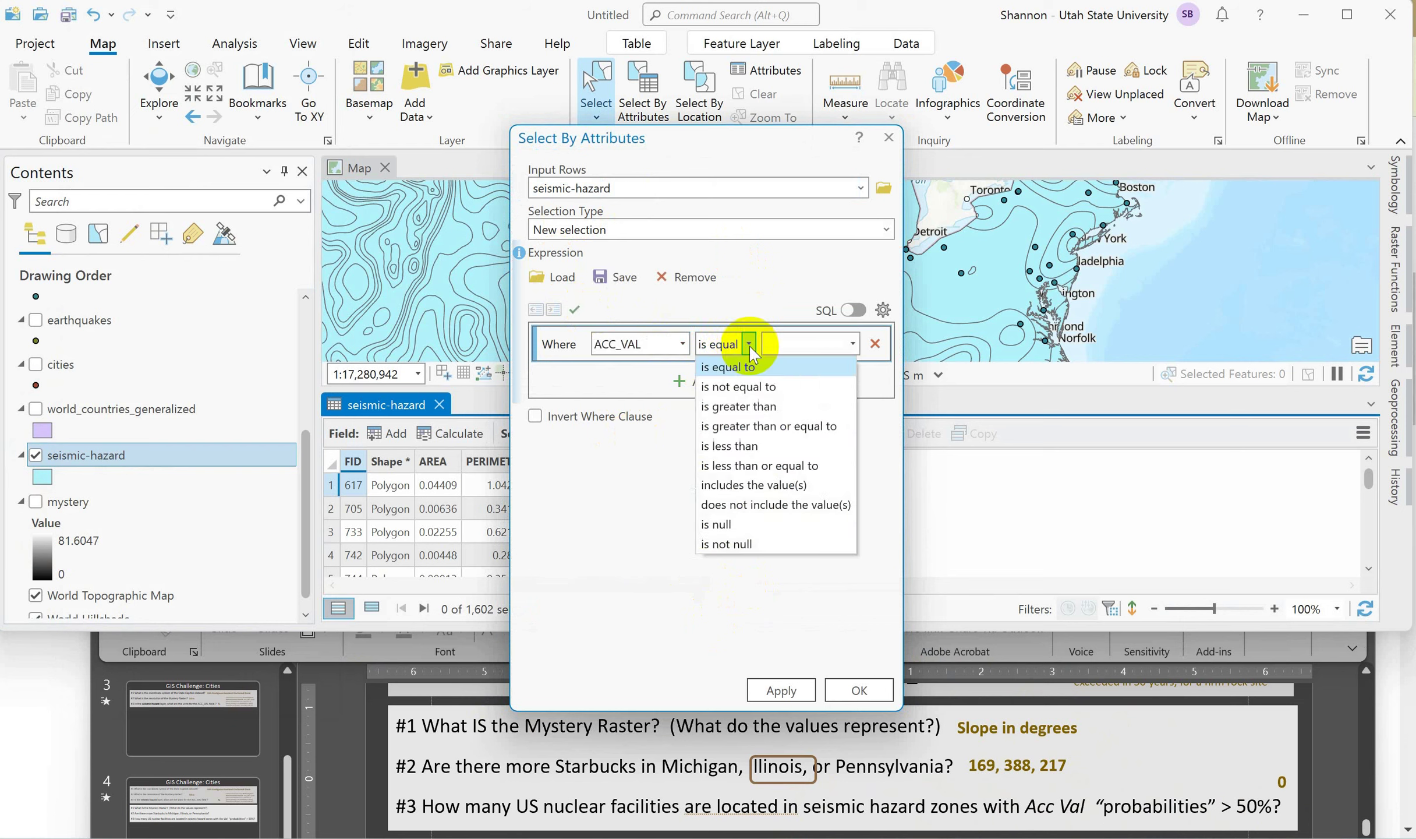
left_click(738, 406)
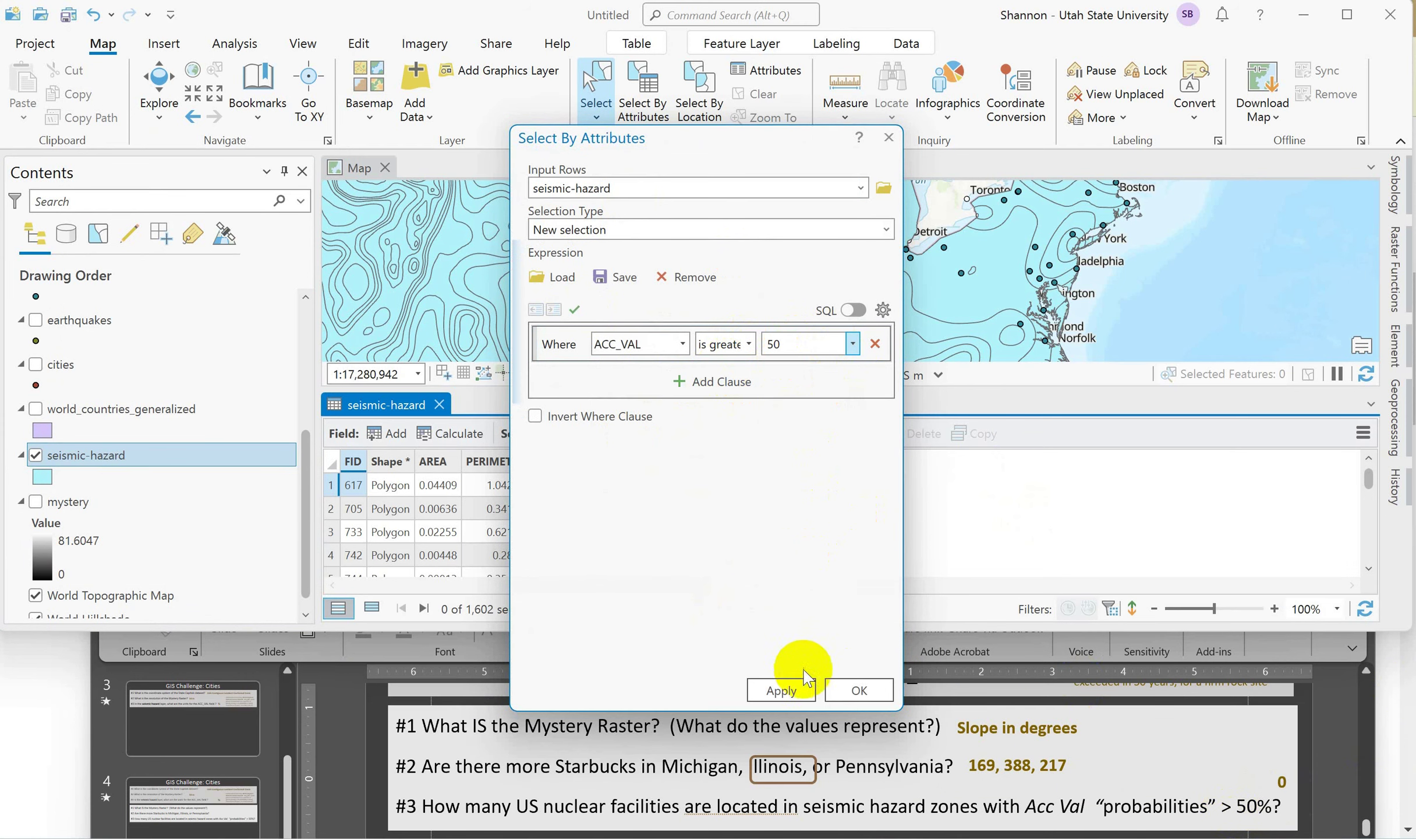
left_click(856, 688)
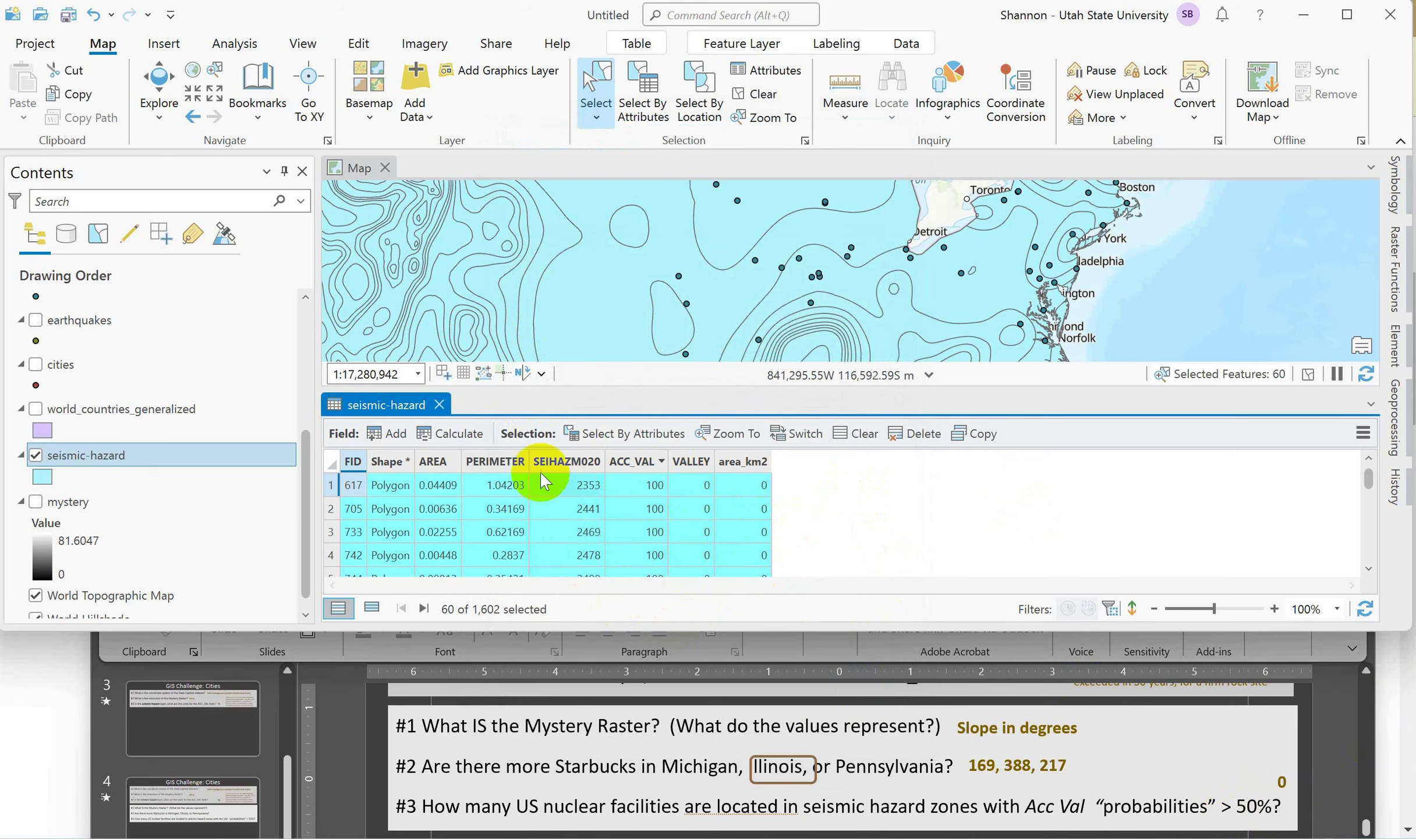
- Close the seismic-hazard attribute table and examine the selected zones on the map against the nuclear facility points
scroll(491, 291, "down", 4)
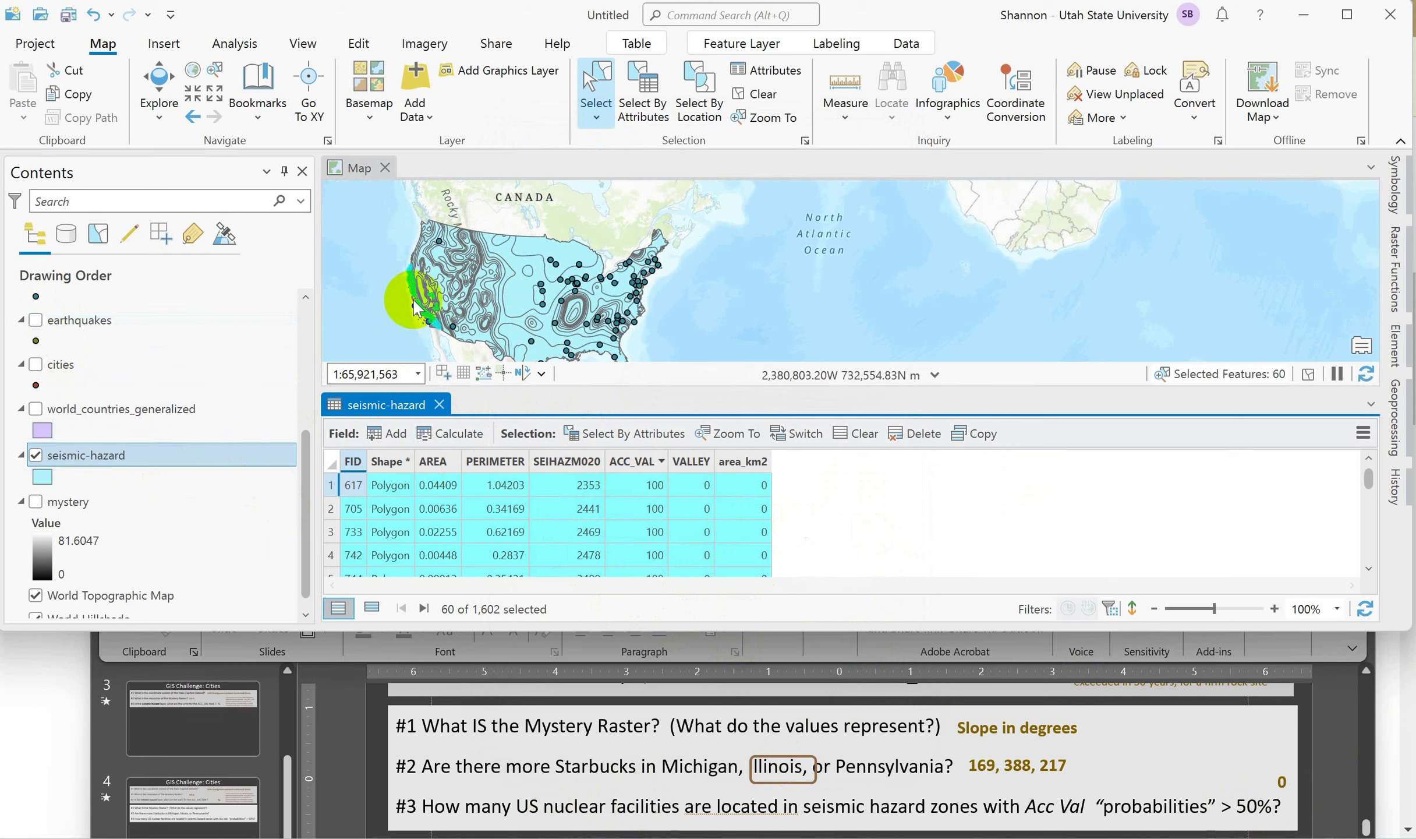
left_click(439, 404)
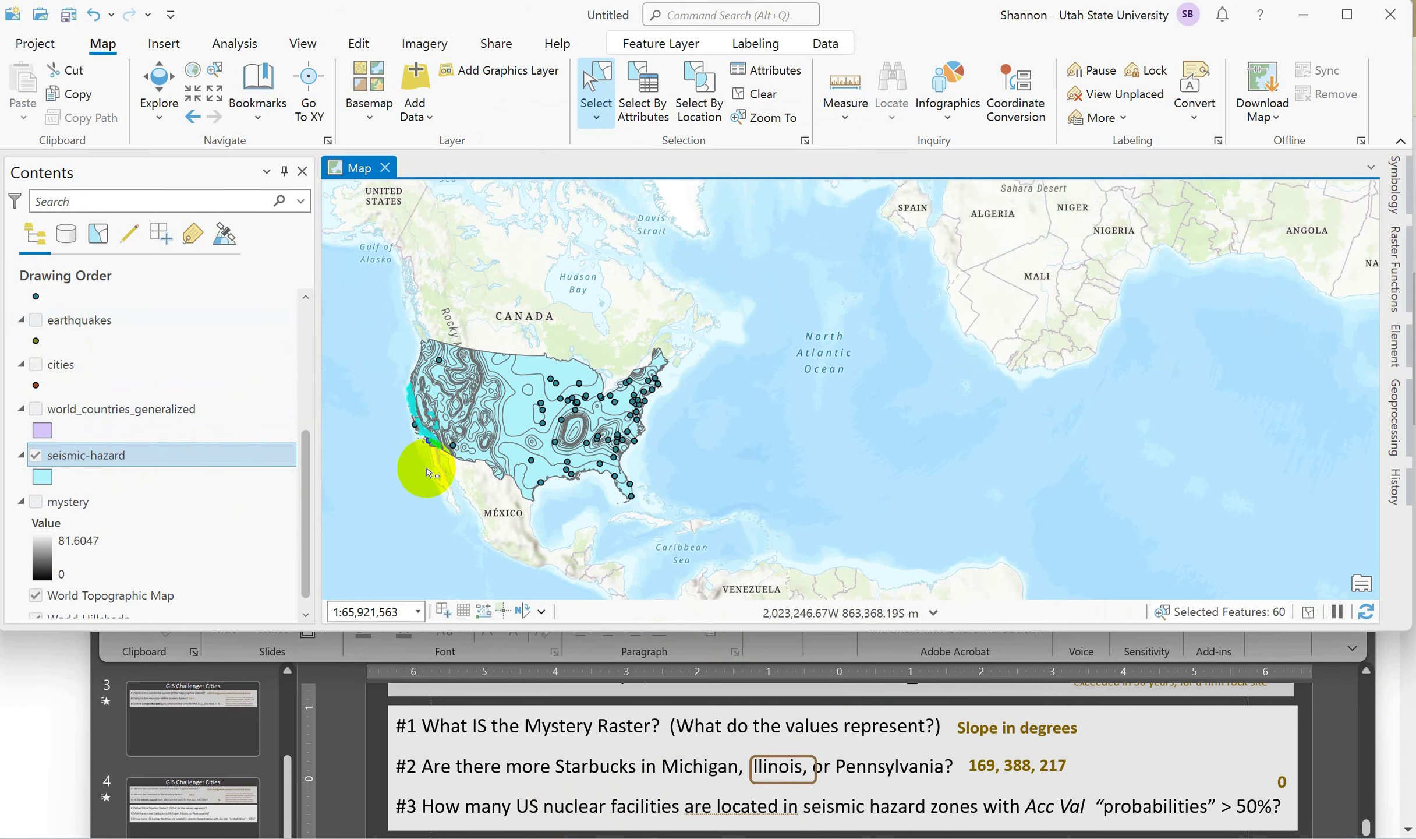
scroll(428, 473, "down", 2)
scroll(428, 473, "up", 2)
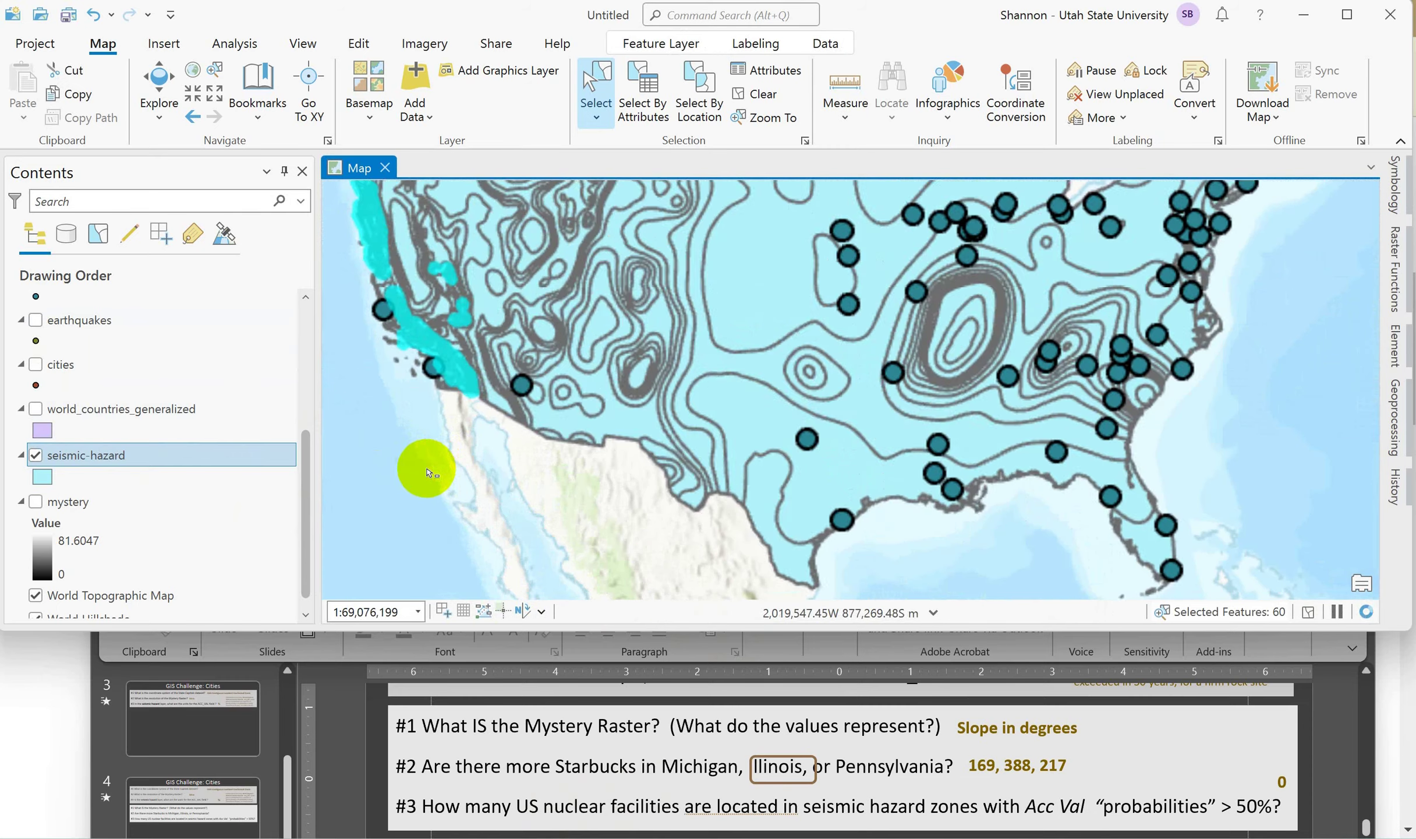
scroll(386, 357, "up", 2)
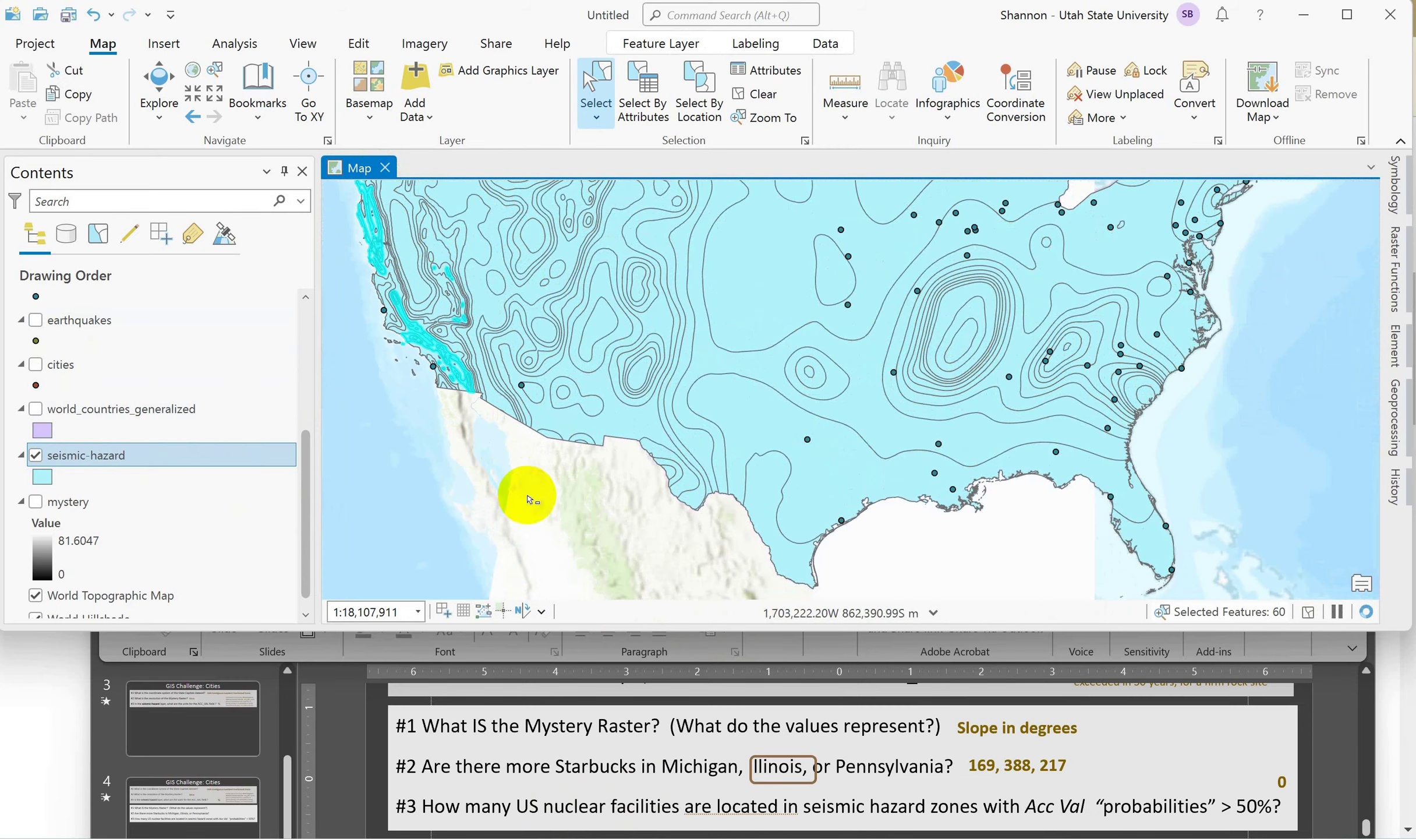
- Select the nuclear-facilities-update features that intersect the selected seismic-hazard records with Select By Location, as a new selection
left_click(701, 87)
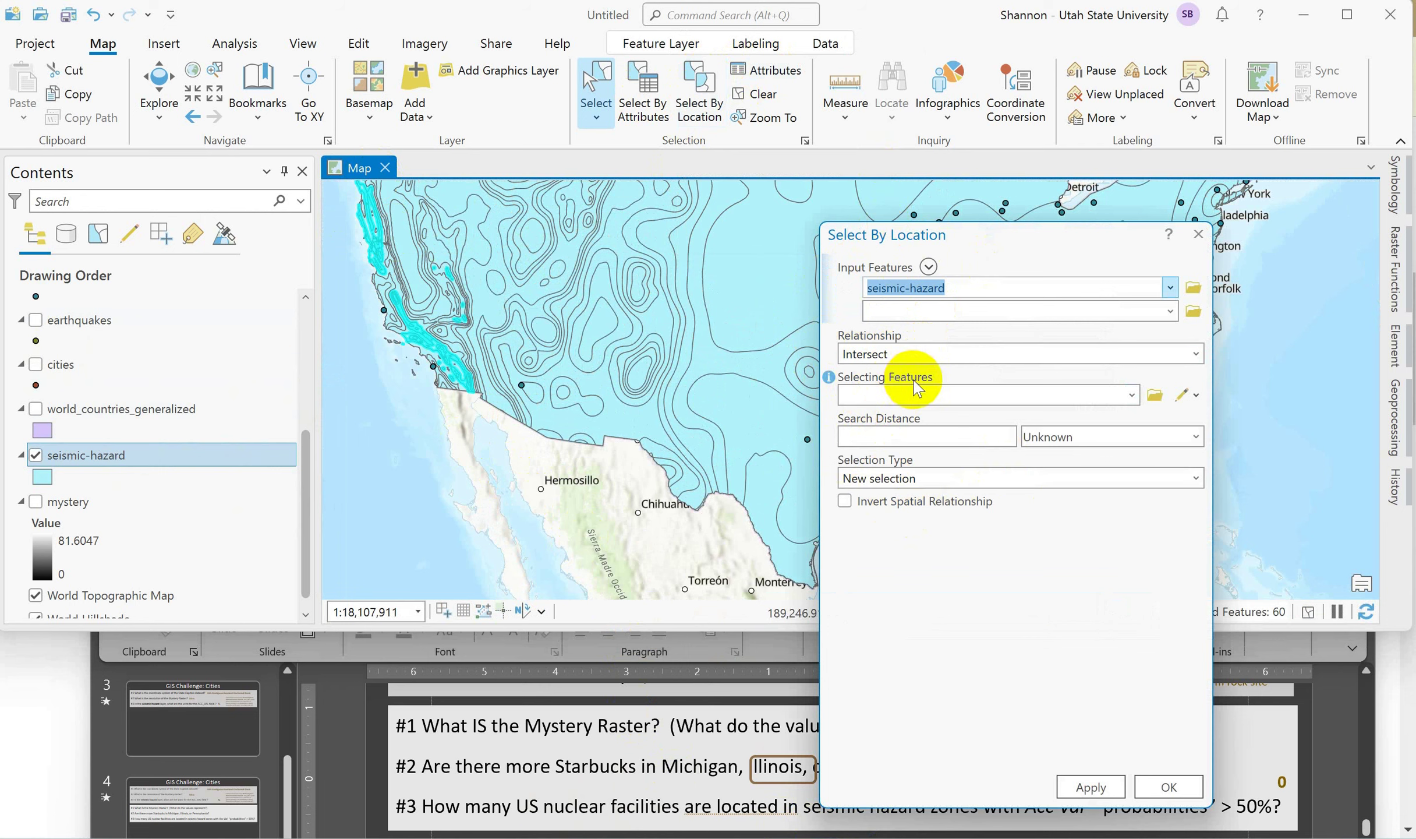
left_click(1131, 394)
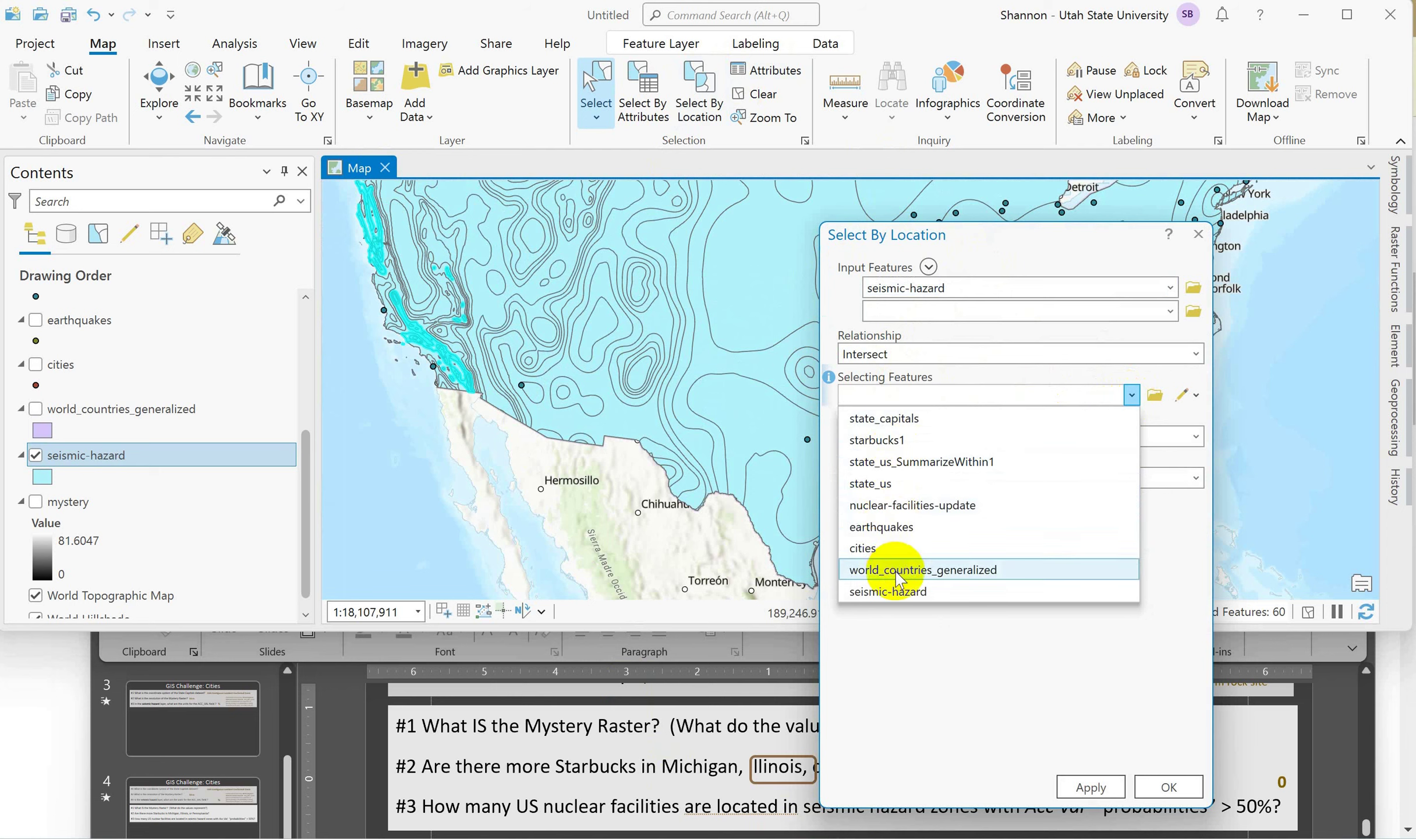
left_click(898, 590)
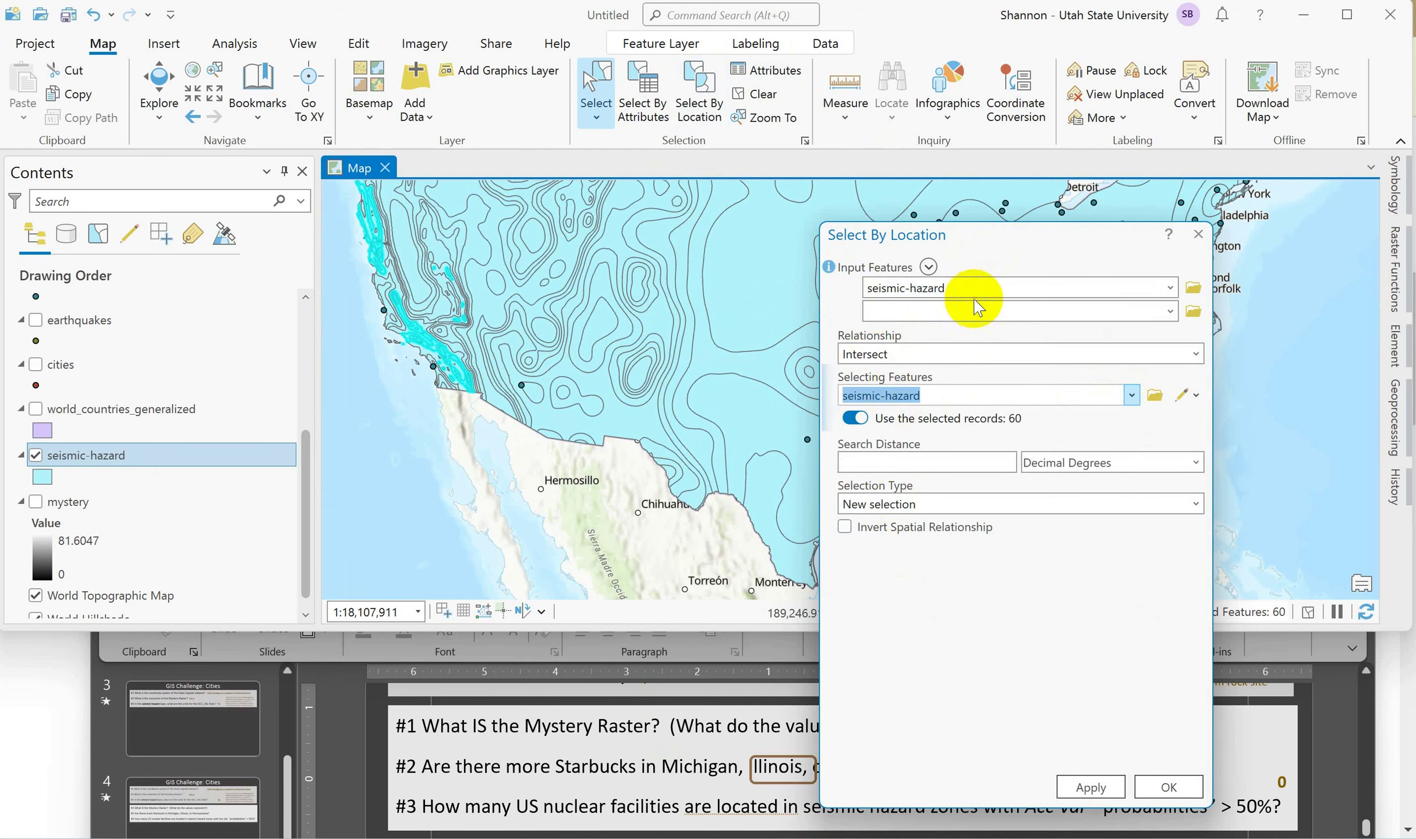
left_click(1171, 288)
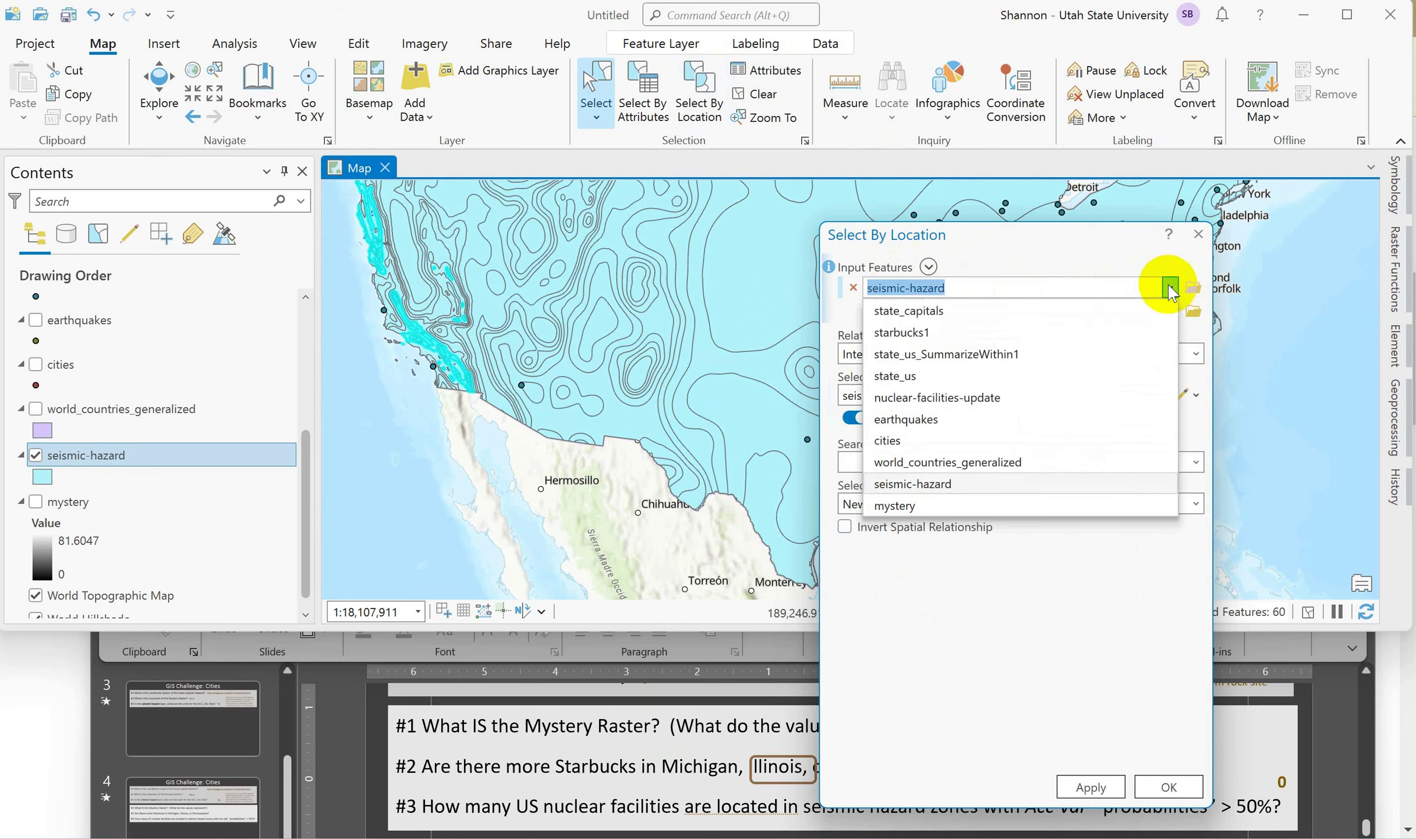
left_click(955, 398)
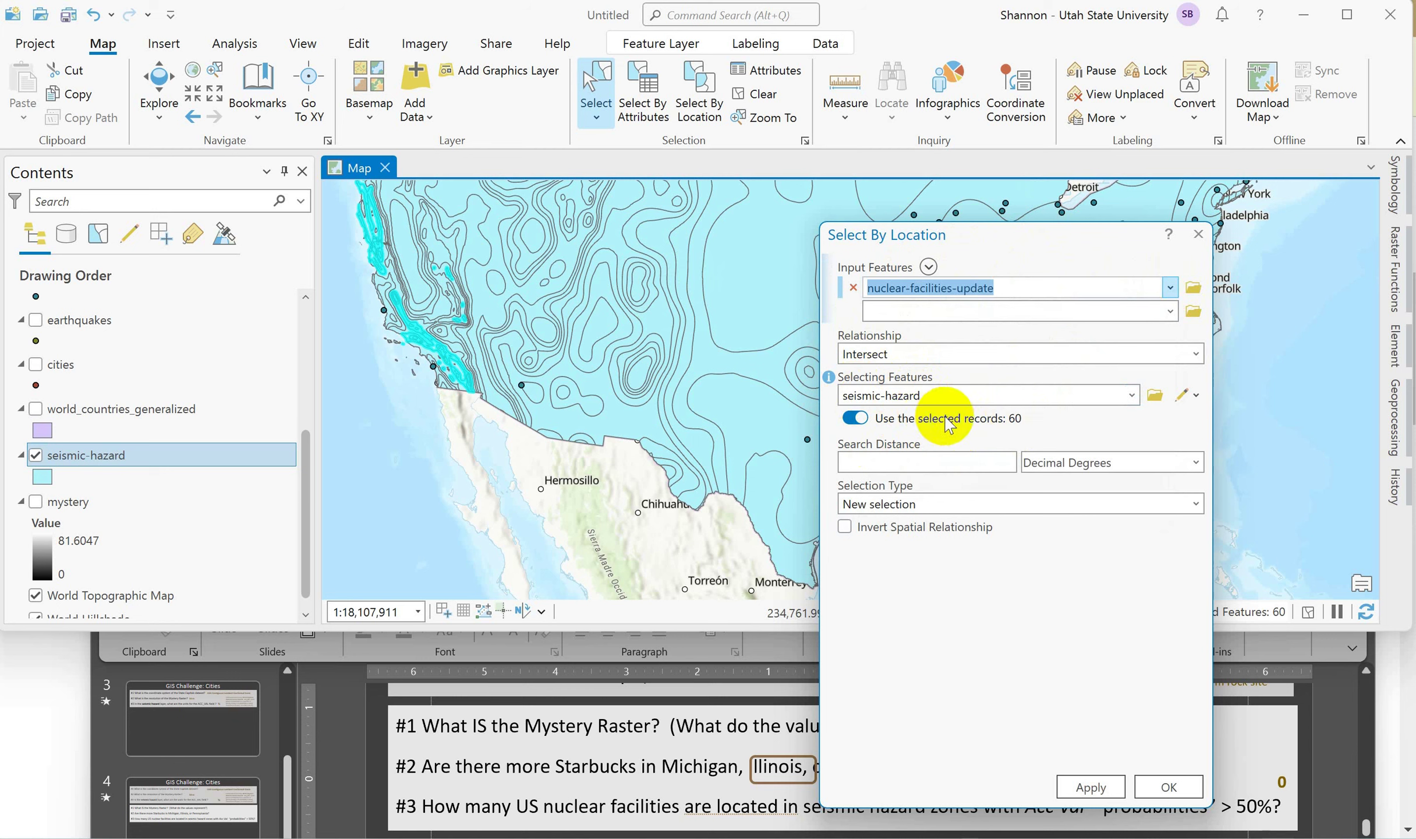
mouse_move(992, 427)
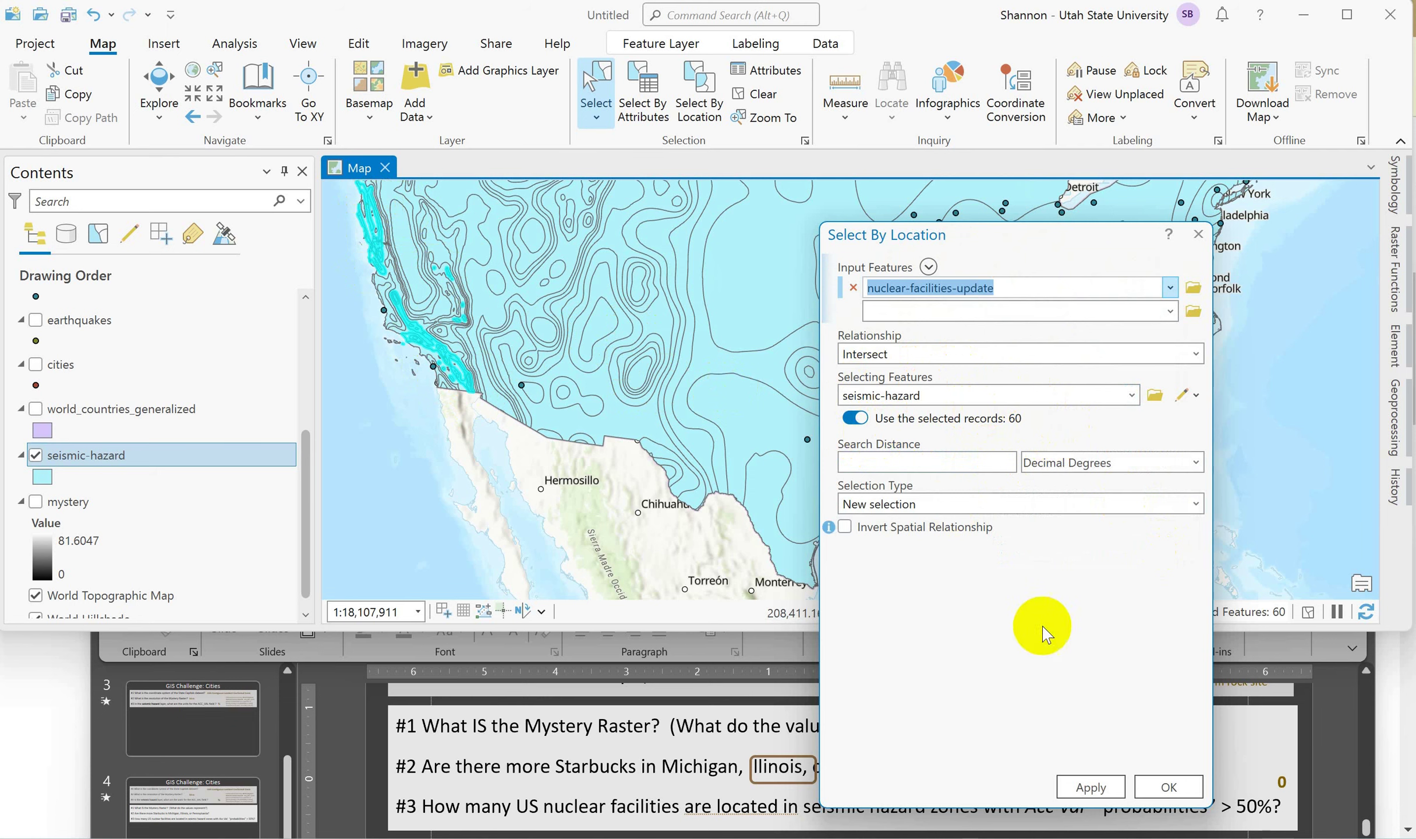
left_click(1151, 789)
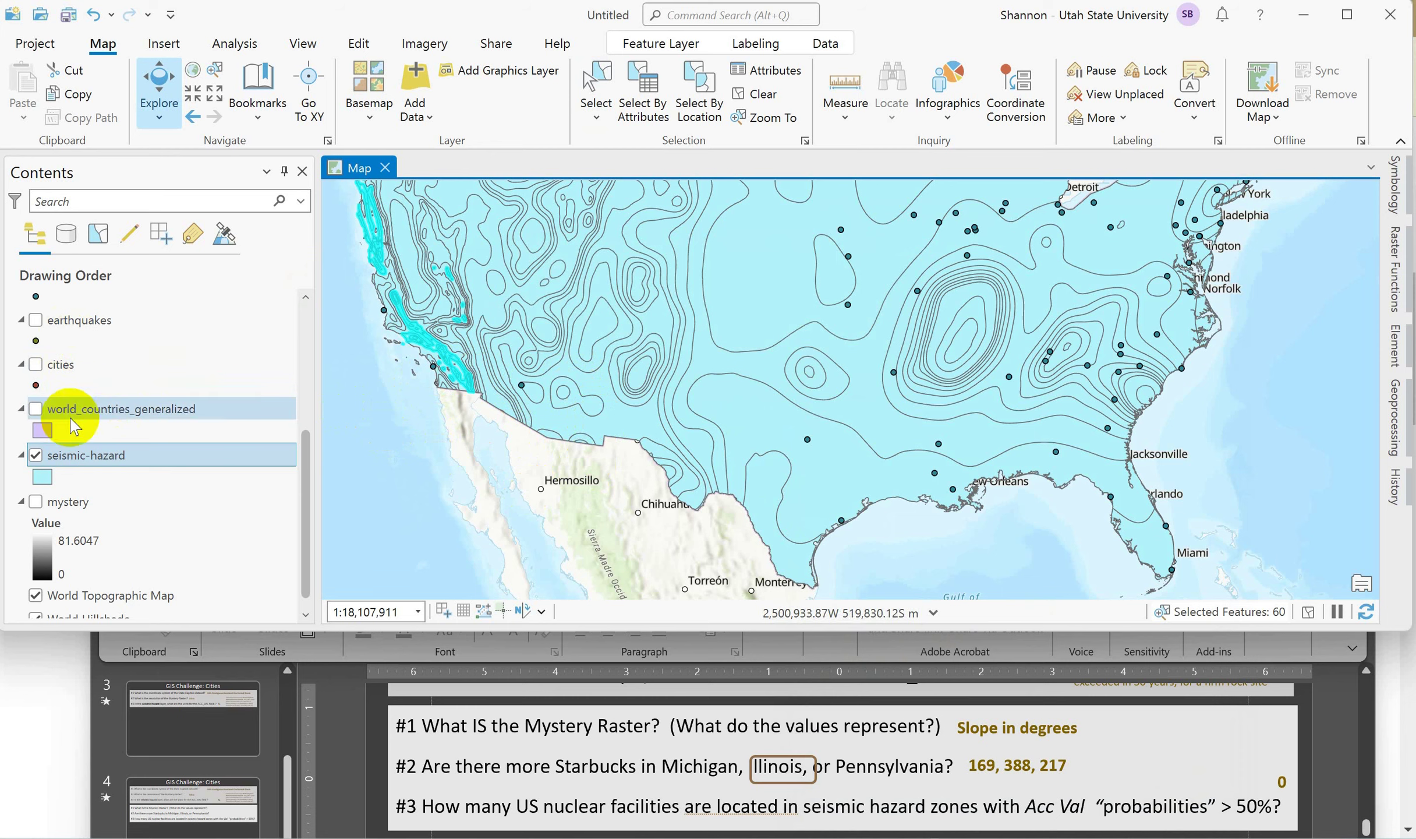
- Open the attribute table of the nuclear-facilities-update layer to check its selected records
scroll(93, 350, "up", 4)
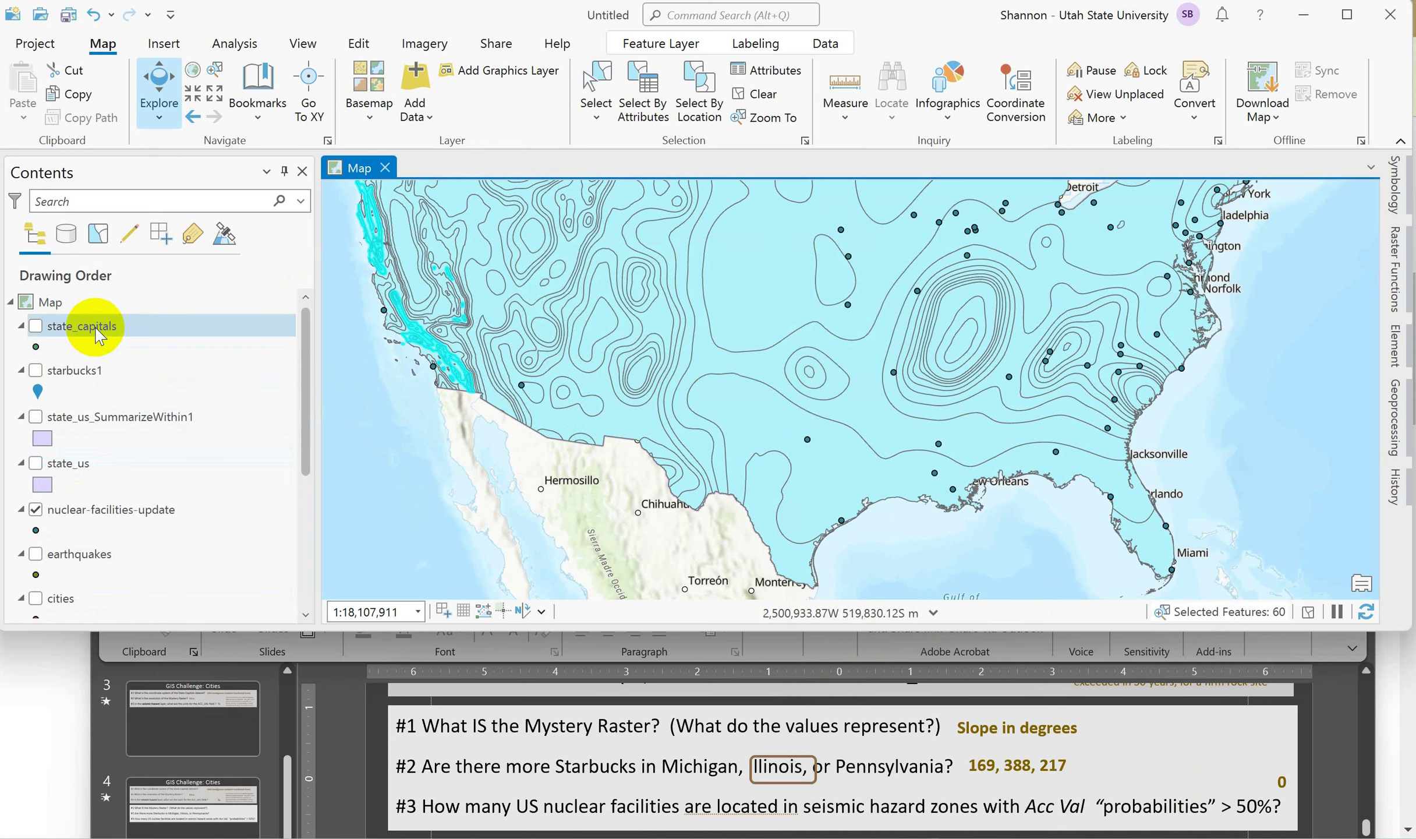
right_click(115, 521)
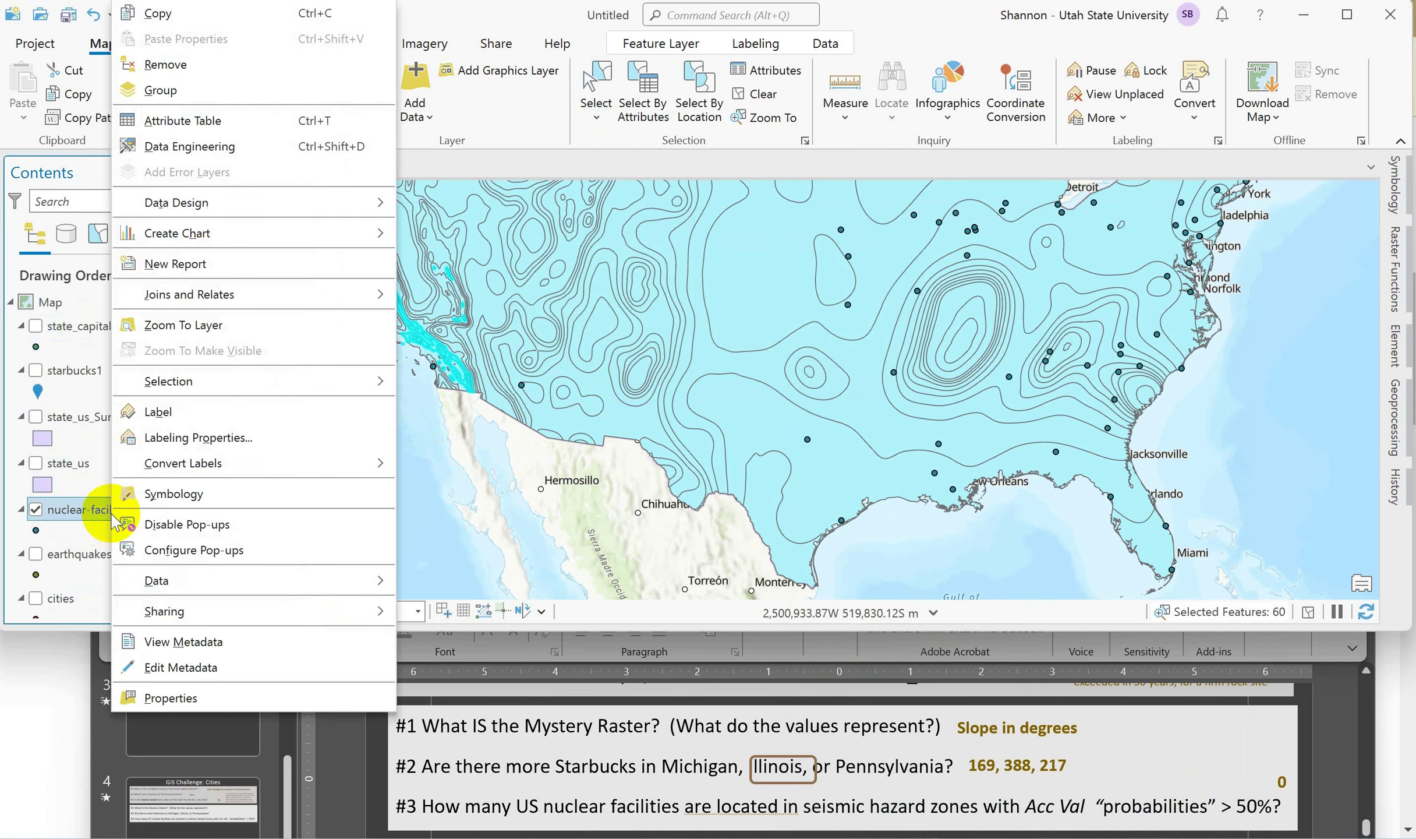
left_click(192, 122)
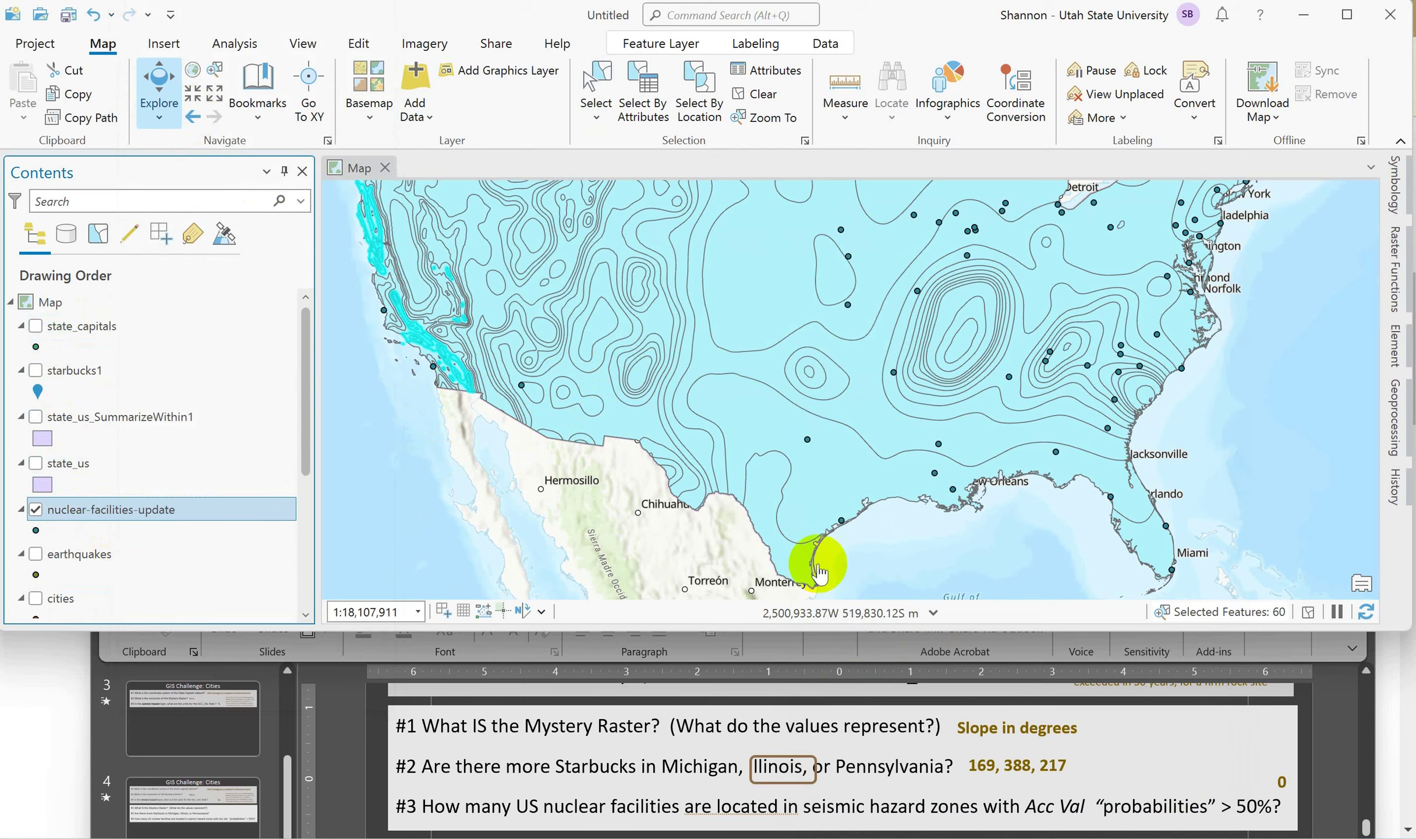